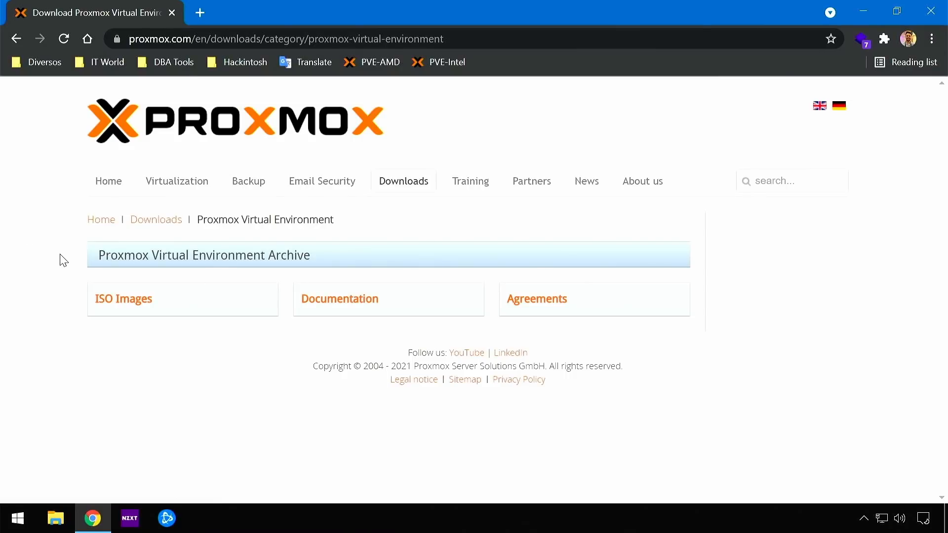
Open the Proxmox VE ISO images and download the Proxmox VE 7.0 ISO Installer, version 7.0-2
left_click(124, 302)
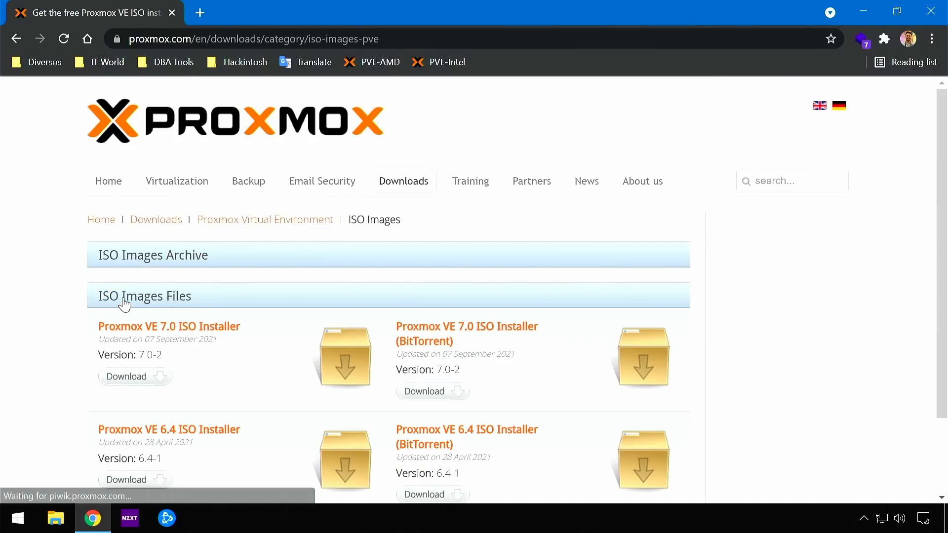
scroll(108, 294, "down", 2)
left_click_drag(92, 238, 217, 285)
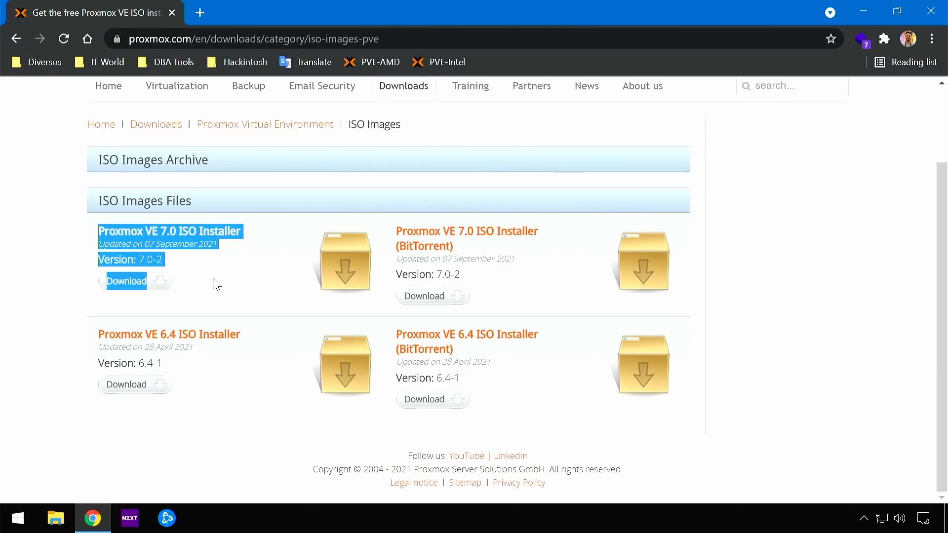
left_click(217, 285)
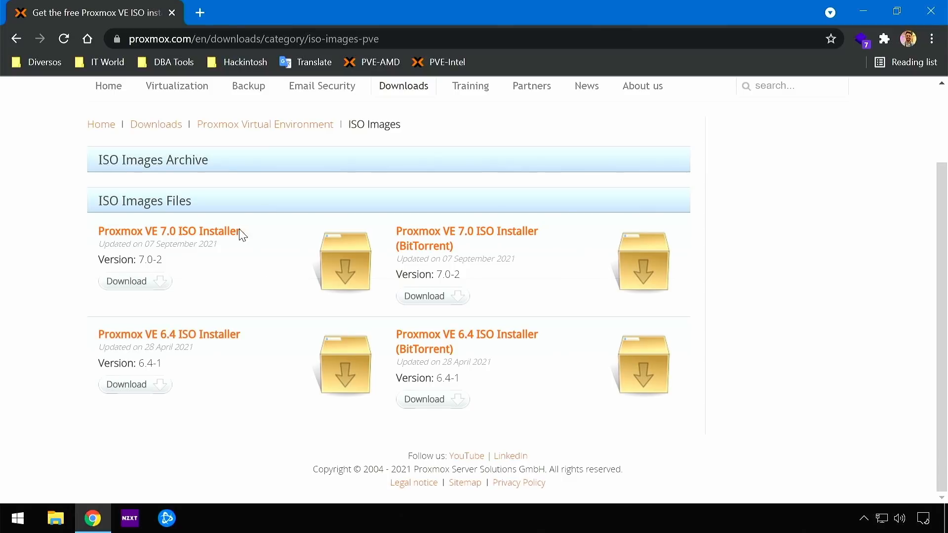
left_click(147, 282)
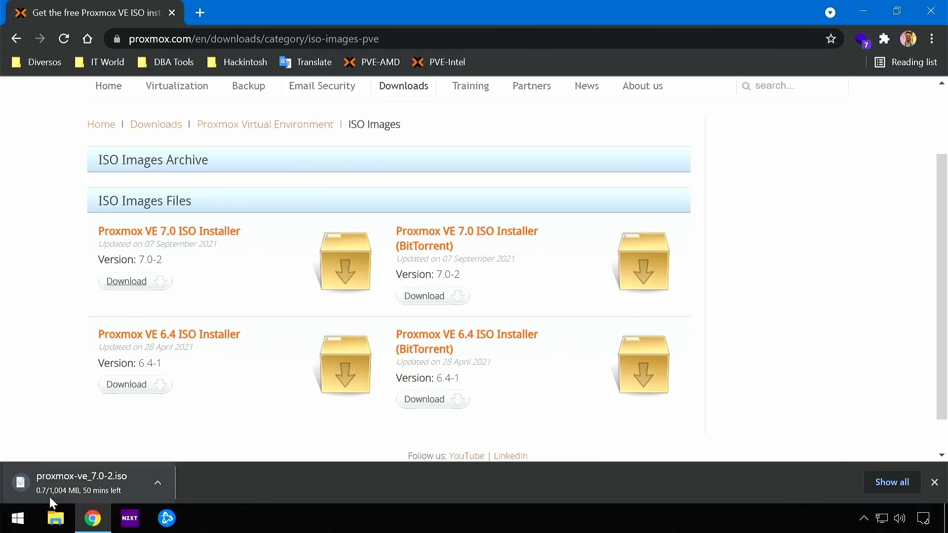
Open the balenaEtcher website at etcher.io and highlight its full web address
left_click(238, 38)
type("etcher")
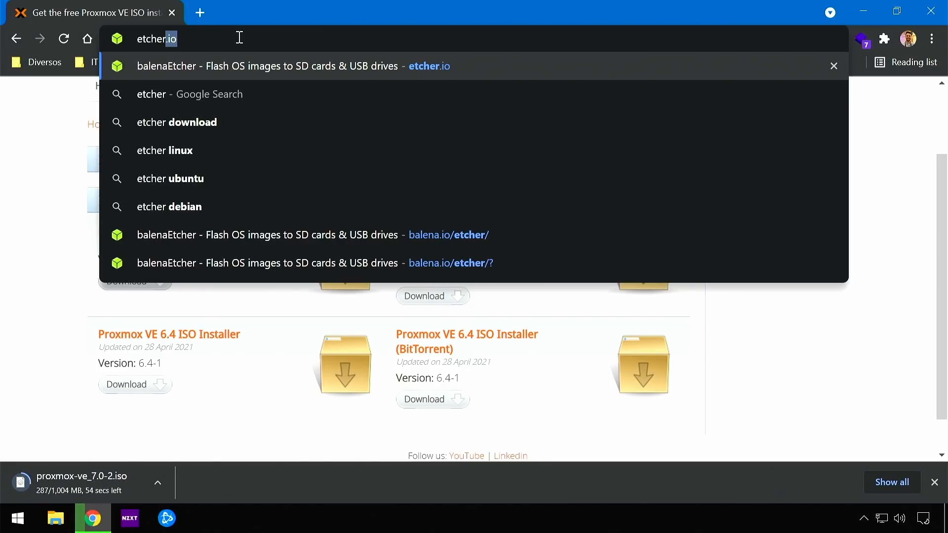
key("Return")
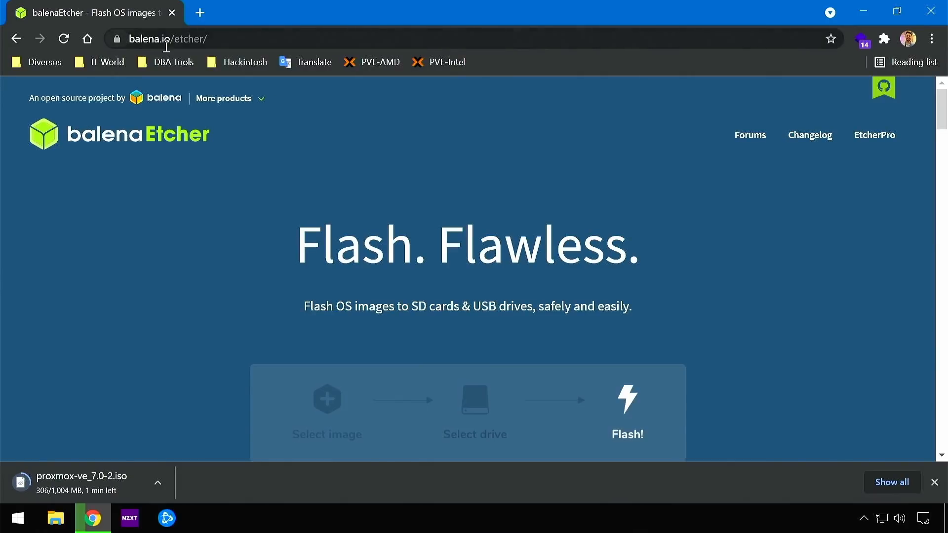
left_click(277, 40)
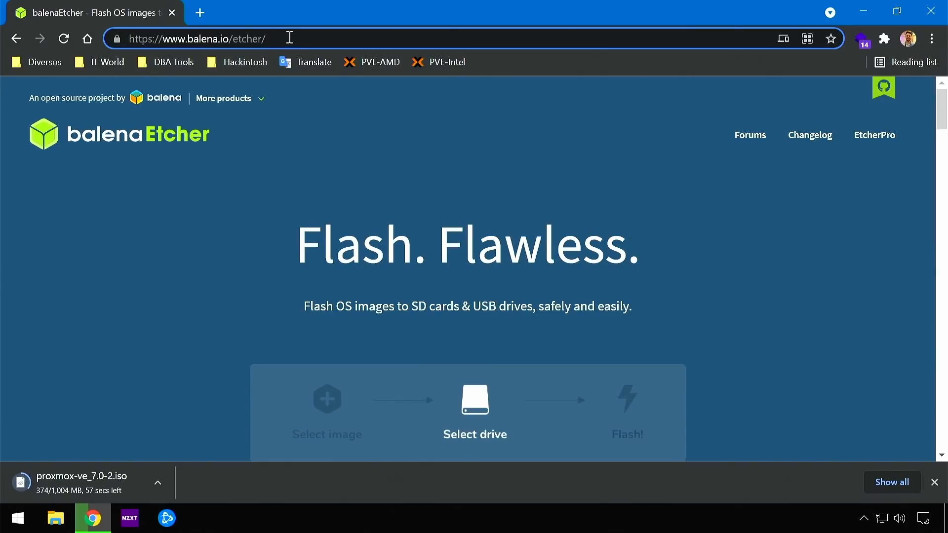
left_click_drag(290, 38, 127, 38)
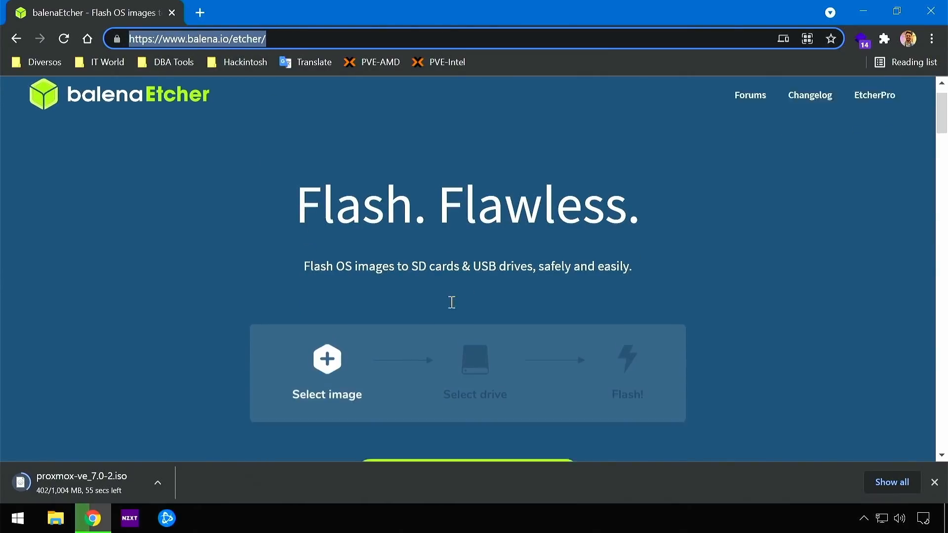
Download balenaEtcher for Windows (x86|x64) and view the download options for other platforms
scroll(452, 306, "down", 5)
left_click(444, 292)
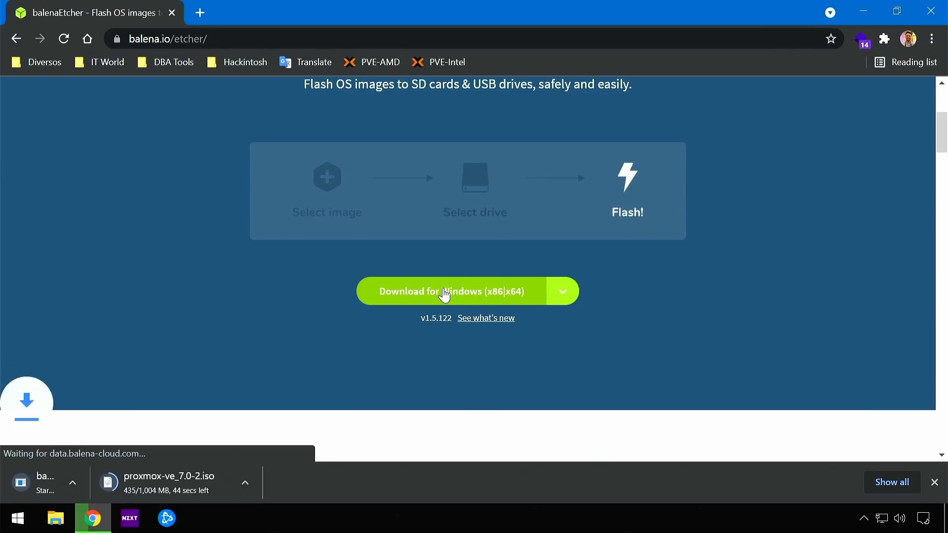
left_click(562, 295)
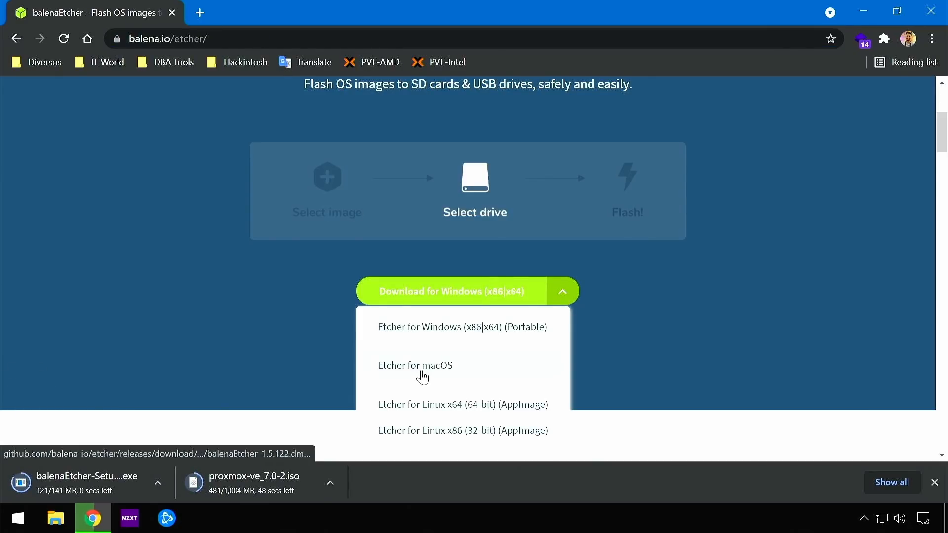
left_click(299, 314)
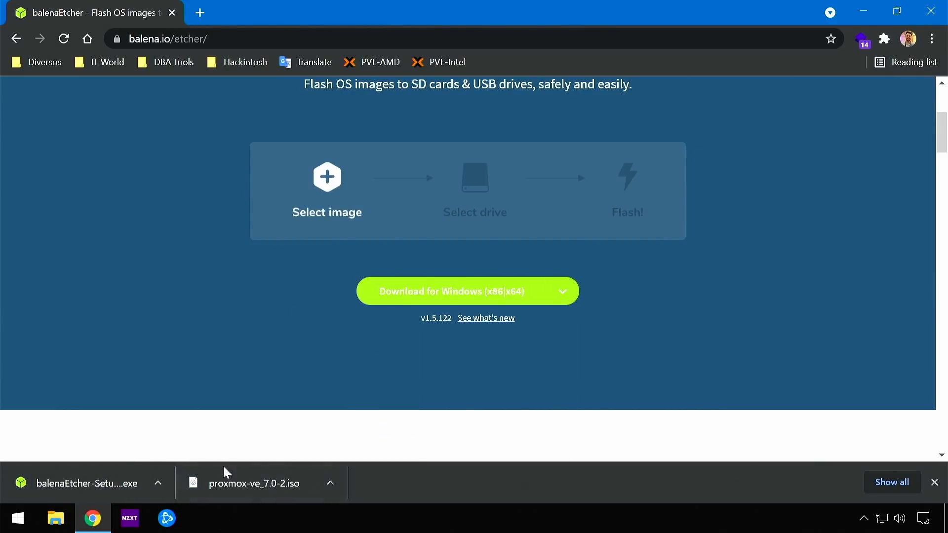
Run balenaEtcher-Setup-1.5.122 from the Downloads folder and accept its license agreement to install it
key("super+d")
double_click(34, 200)
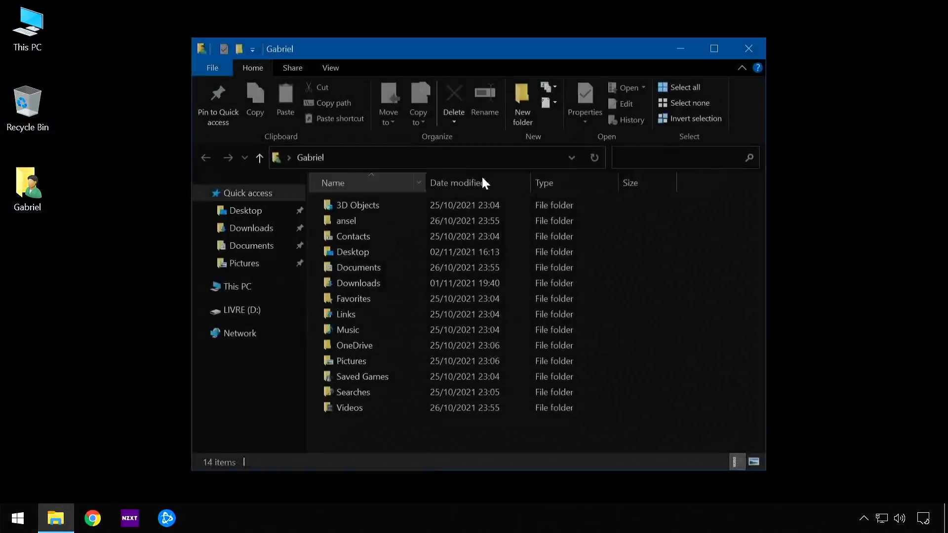
double_click(368, 280)
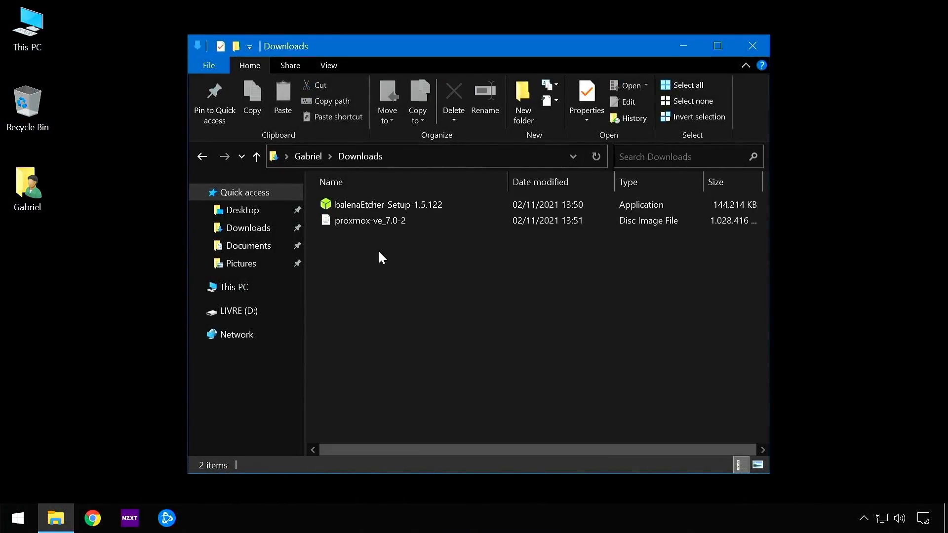
double_click(361, 205)
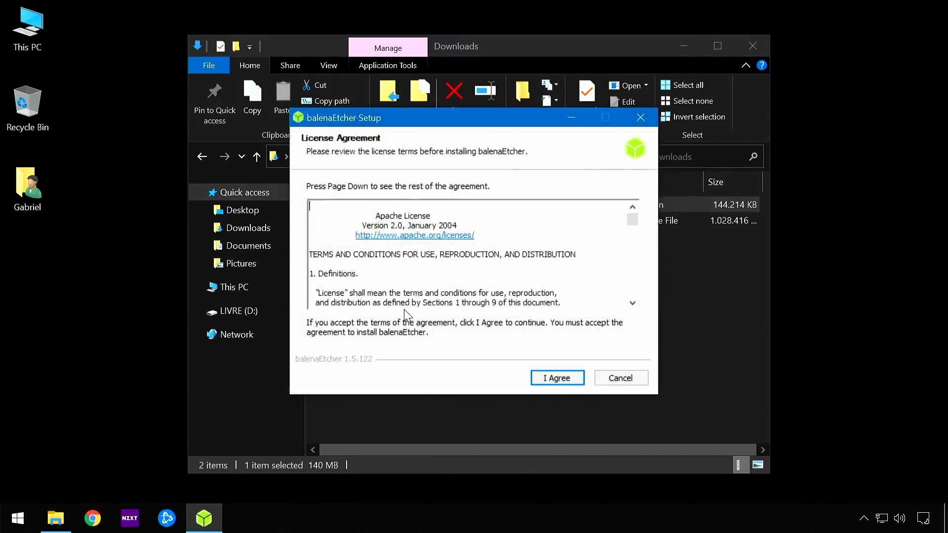
left_click(557, 378)
Check the contents of the LIVRE (D:) drive, return to Downloads and bring Etcher to the front
left_click(237, 311)
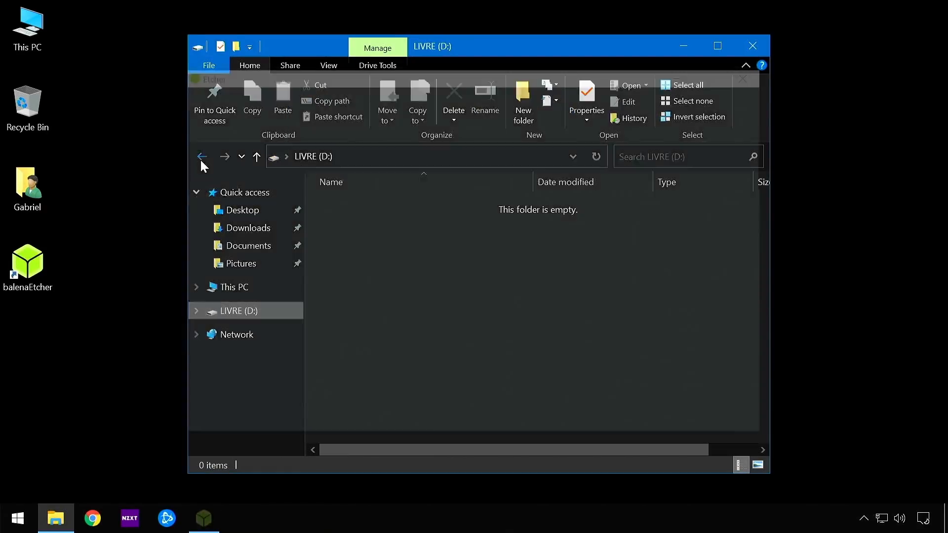
left_click(202, 157)
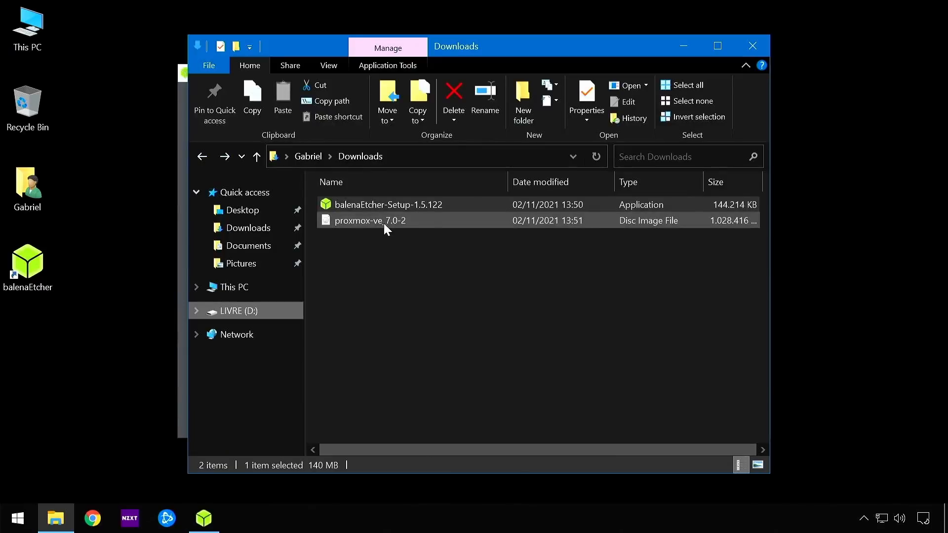
left_click(183, 278)
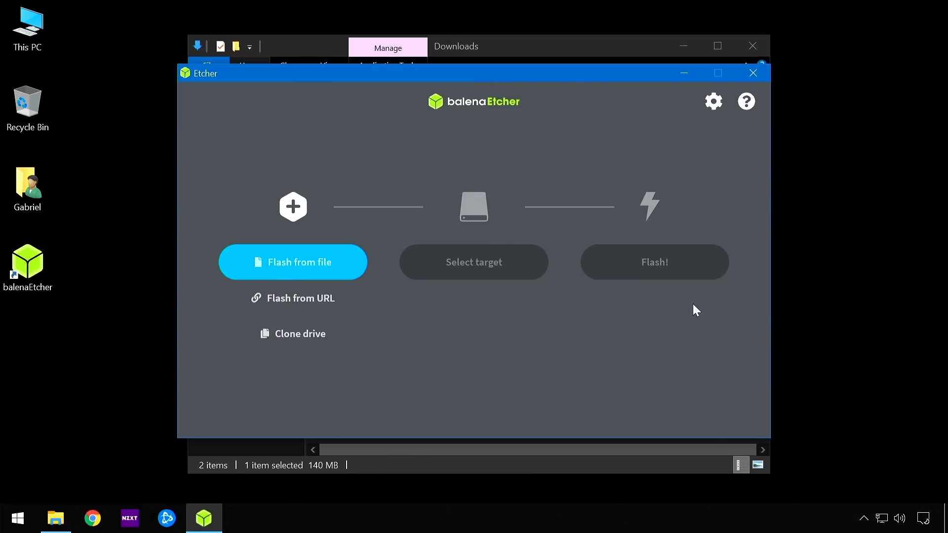
Choose proxmox-ve_7.0-2.iso from Downloads as the image file to flash
left_click(310, 263)
left_click(365, 204)
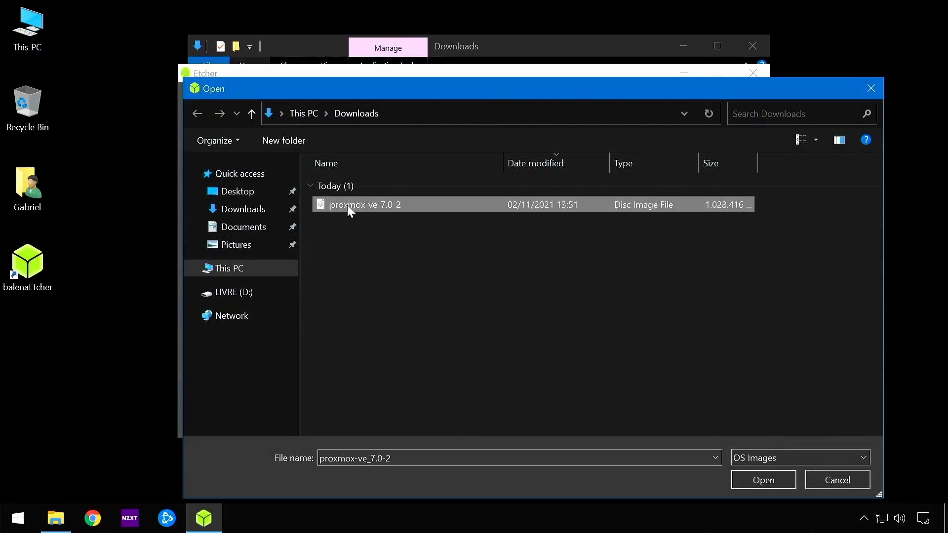
double_click(371, 205)
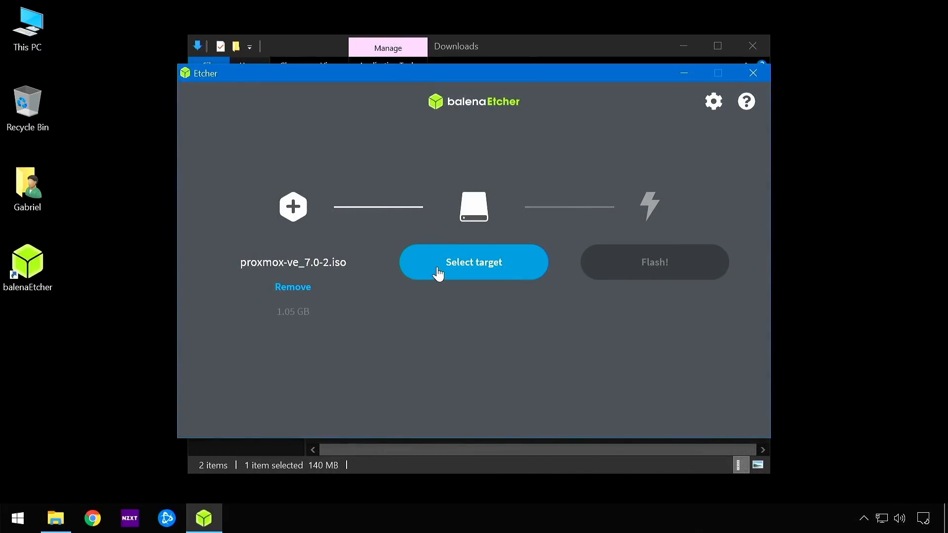
Select the 7.87 GB Kingston USB device as the target and flash the Proxmox image to it
left_click(464, 269)
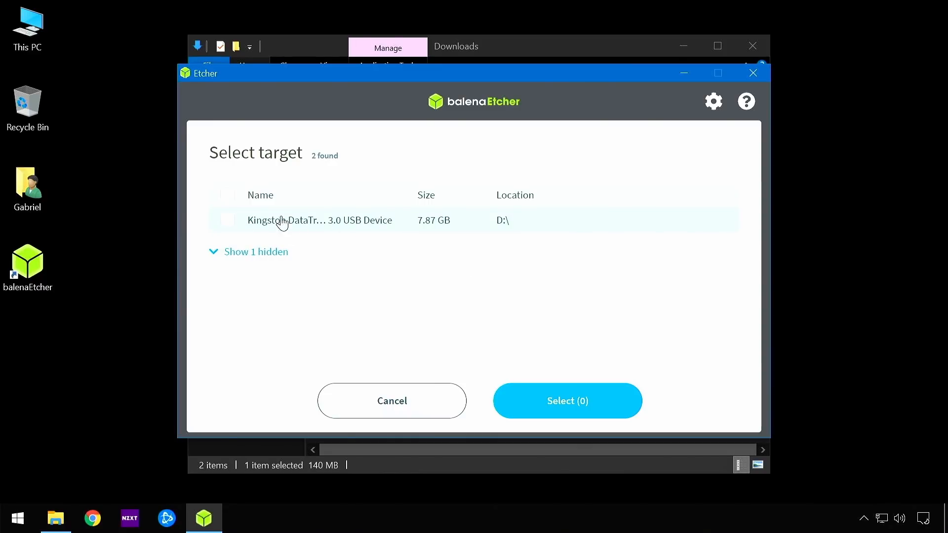
left_click(360, 228)
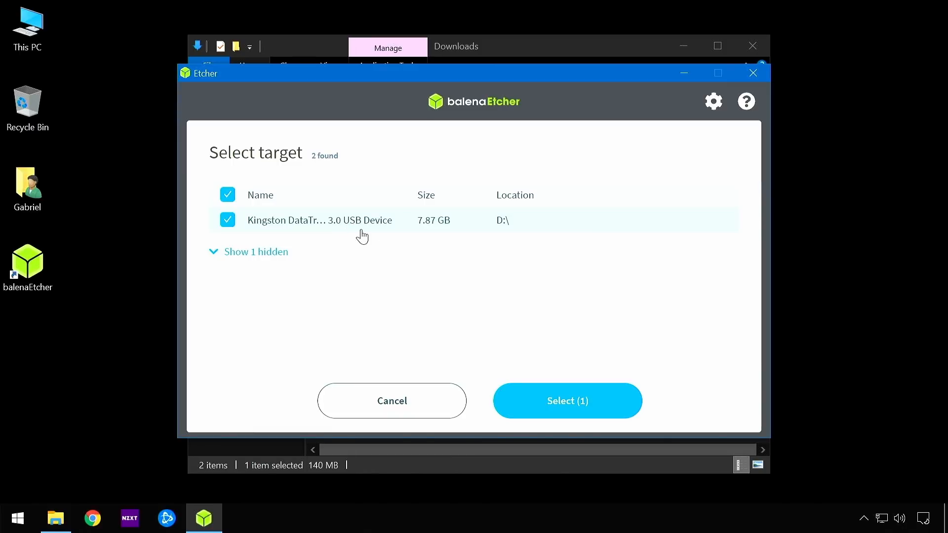
left_click(576, 408)
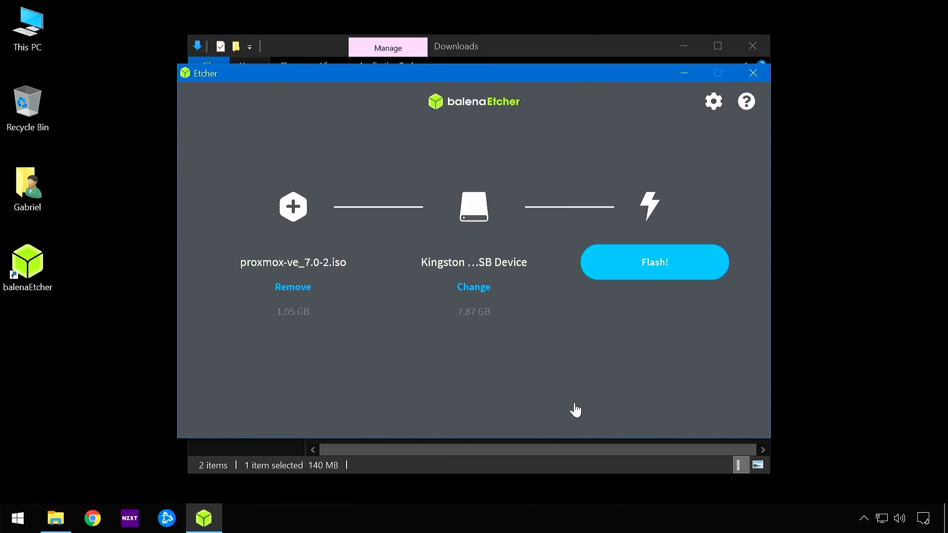
left_click(660, 264)
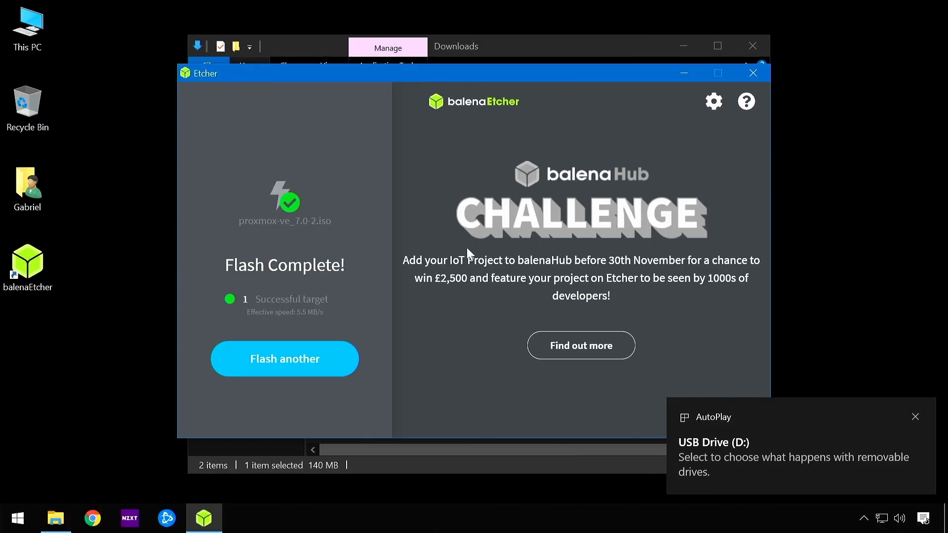
Close Etcher and the Downloads folder window
left_click_drag(428, 69, 438, 43)
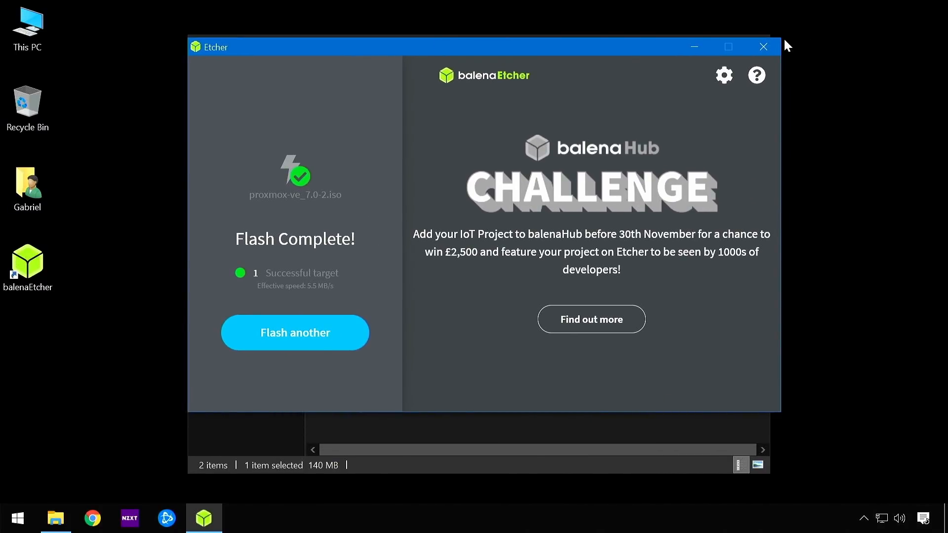
left_click(763, 47)
left_click(758, 40)
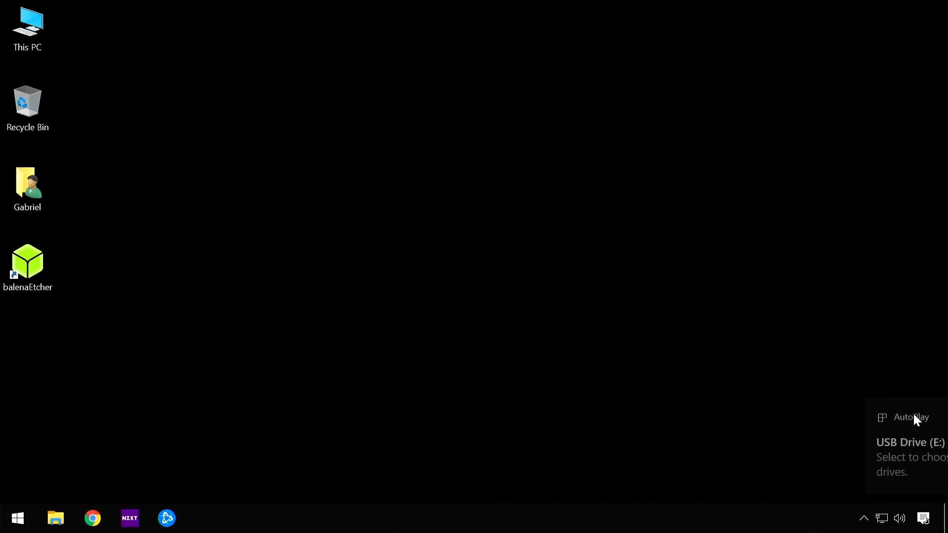
Restart the computer from the Windows shutdown dialog
key("alt+F4")
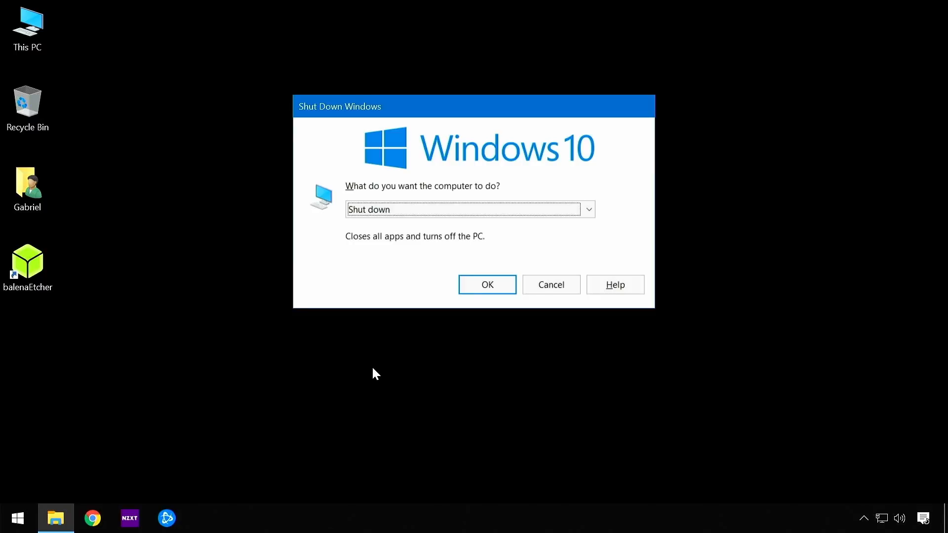
key("Down")
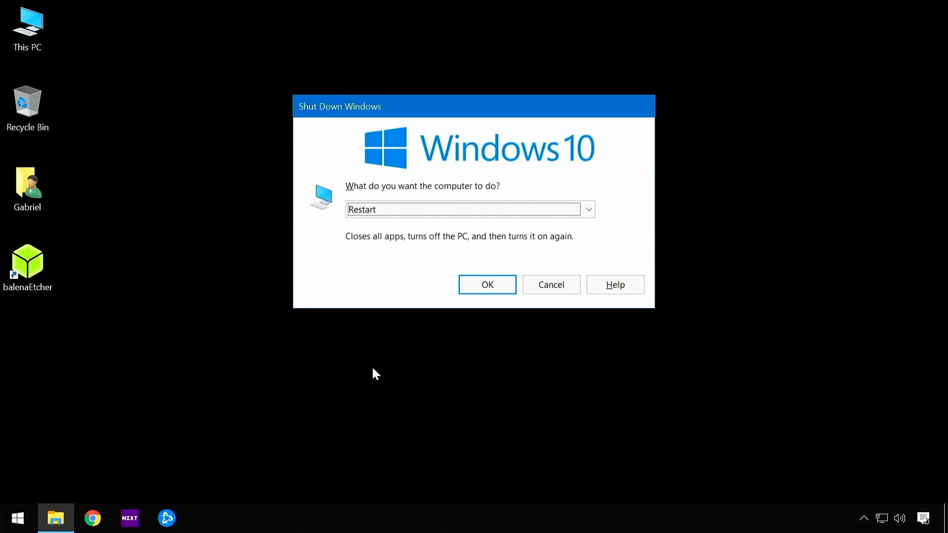
key("Return")
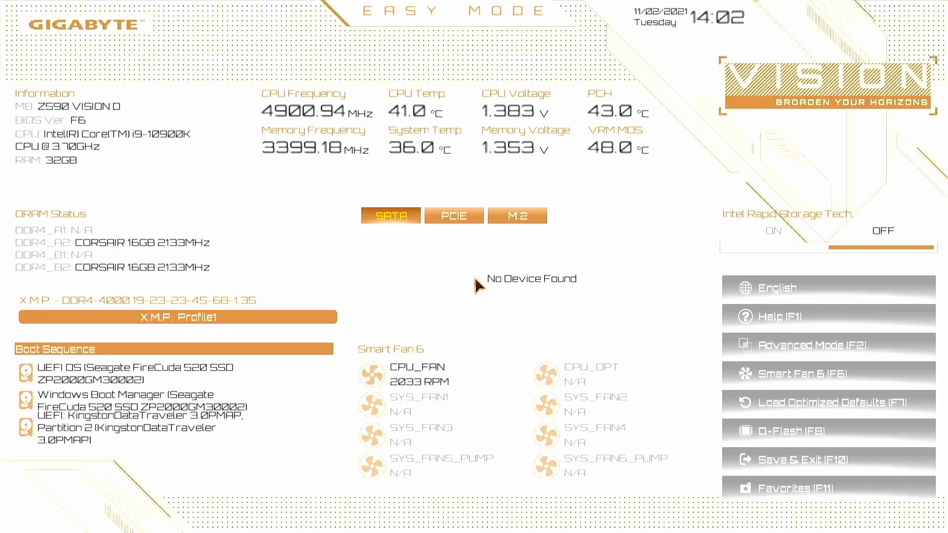
Switch the BIOS to Advanced Mode and check the VT-d option in the Miscellaneous settings
key("F2")
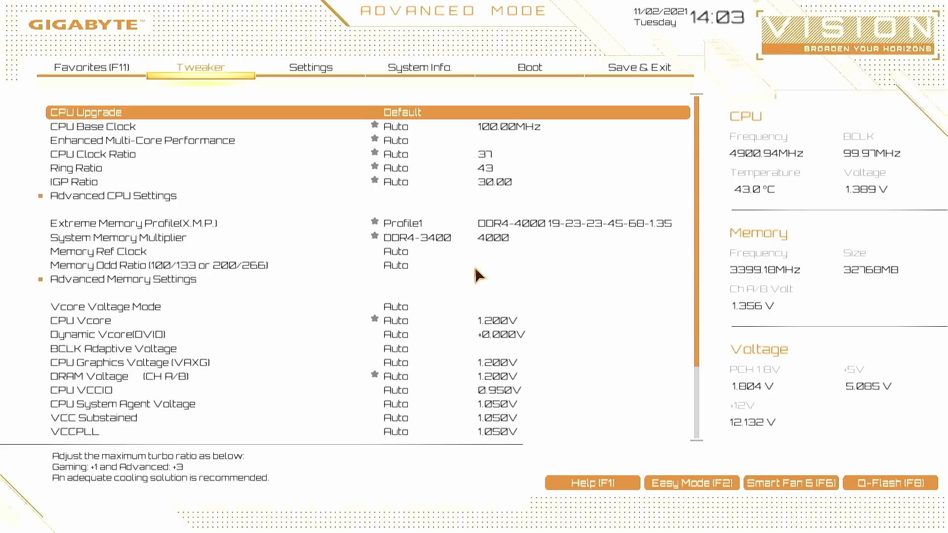
key("Right")
key("Down")
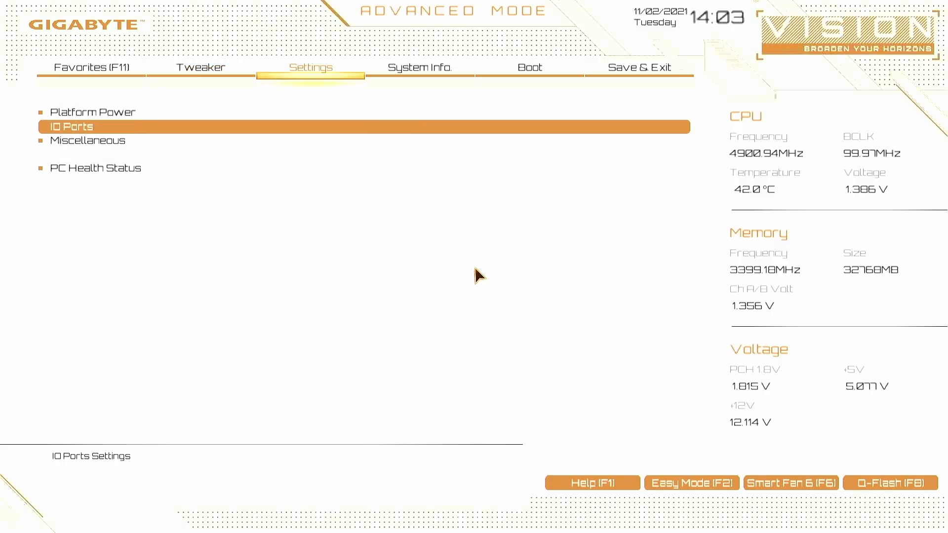
key("Down")
key("Return")
key("Down")
key("Down")
key("Down")
key("Down")
key("Down")
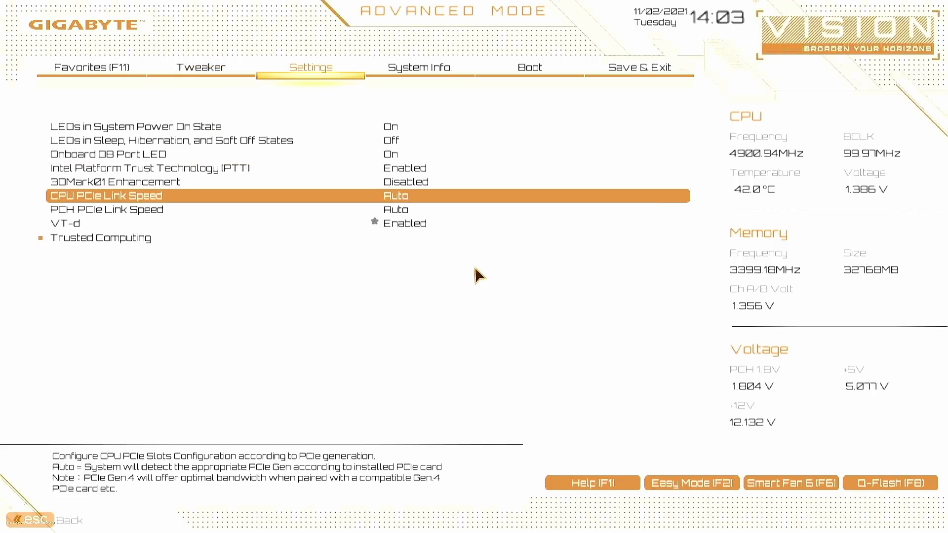
key("Down")
key("Down")
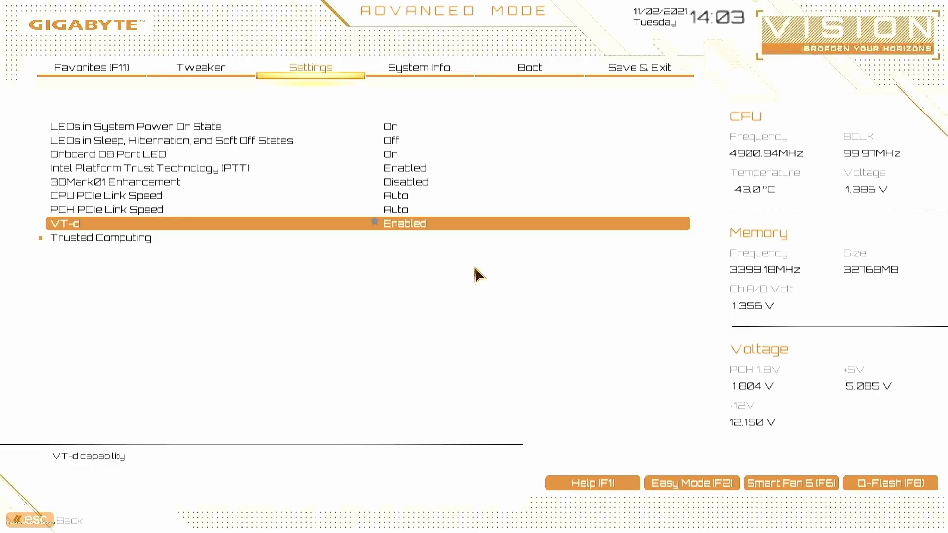
key("Up")
key("Down")
Open the Advanced CPU Settings among the BIOS Tweaker options
key("Up")
key("Up")
key("Up")
key("Left")
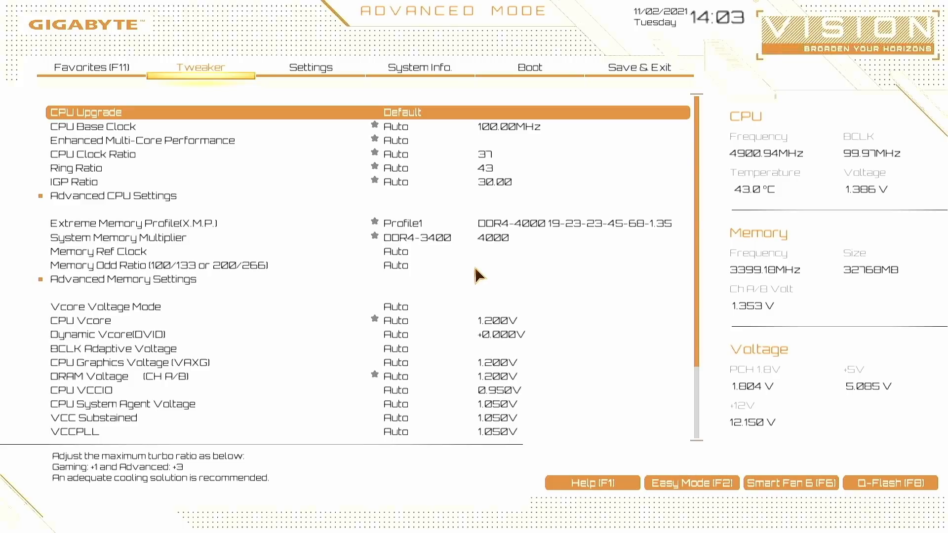
key("Down")
key("Down")
key("Down")
key("Down")
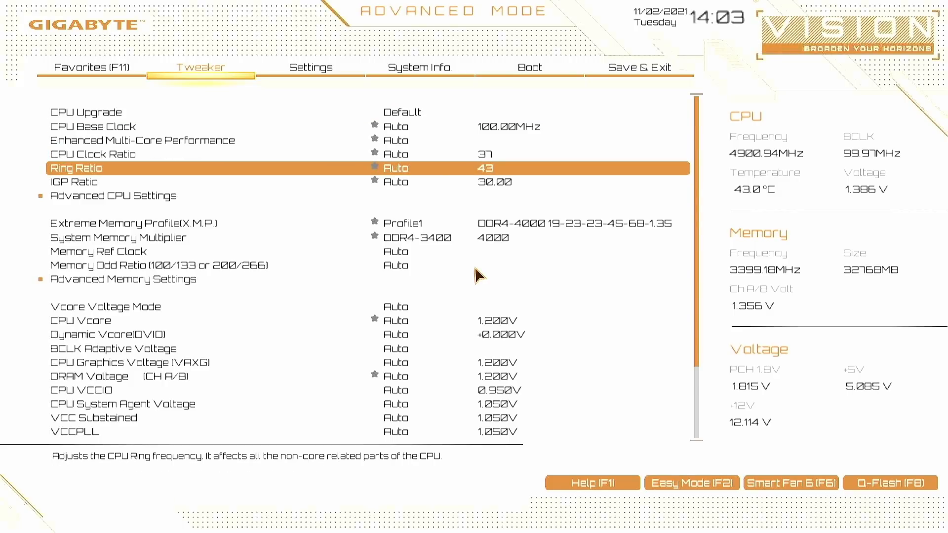
key("Down")
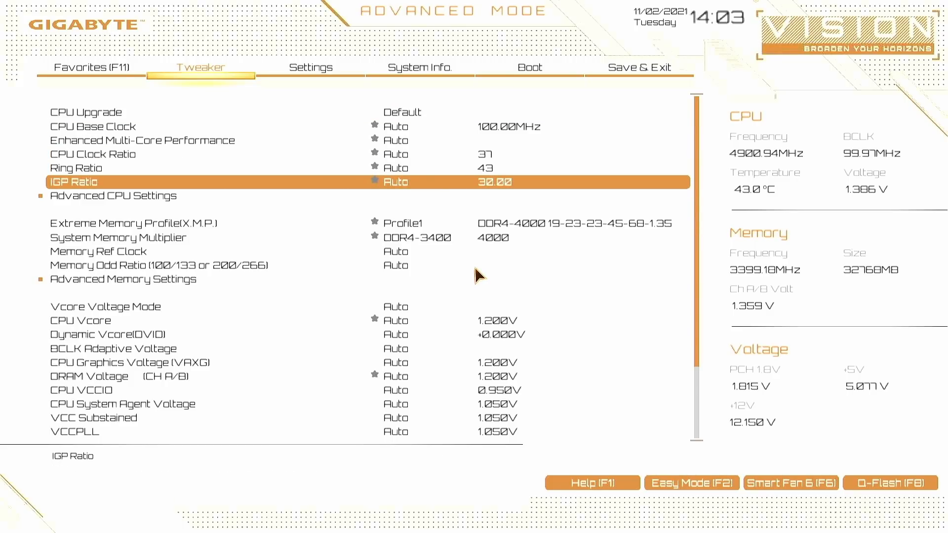
key("Down")
key("Return")
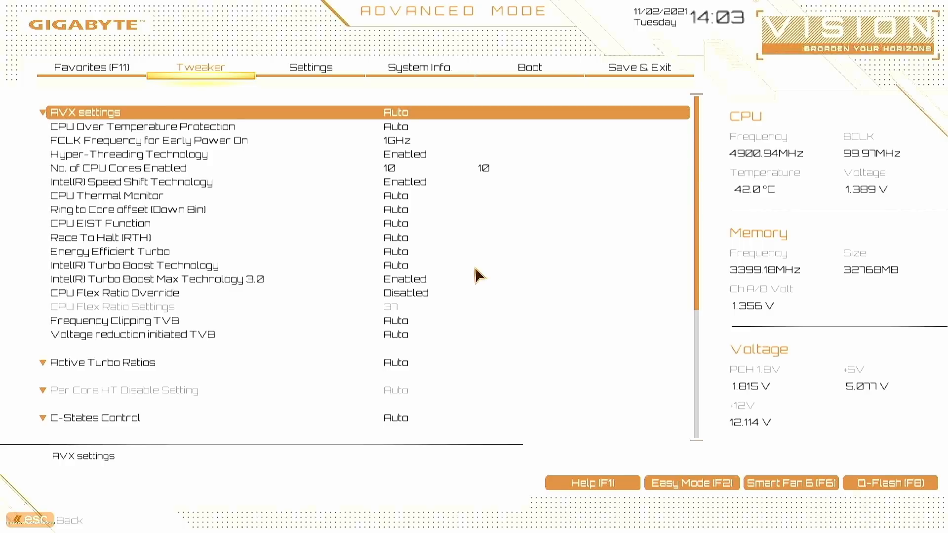
Look through the Advanced CPU Settings for a CPU virtualization option
key("Down")
key("Down")
key("Down")
key("Down")
key("Down")
key("Down")
key("Down")
key("Down")
key("Down")
key("Down")
key("Down")
key("Down")
key("Down")
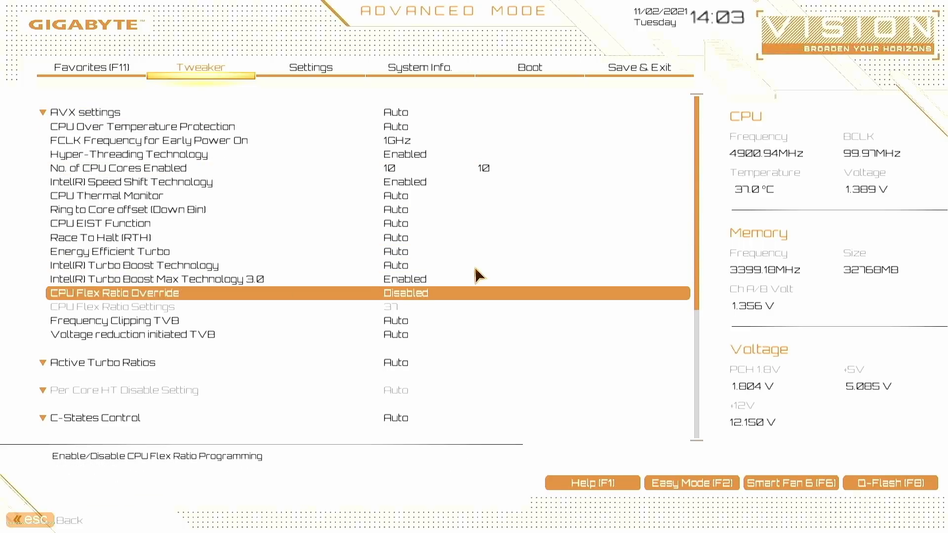
key("Up")
key("Up")
key("Up")
key("Up")
key("Up")
key("Up")
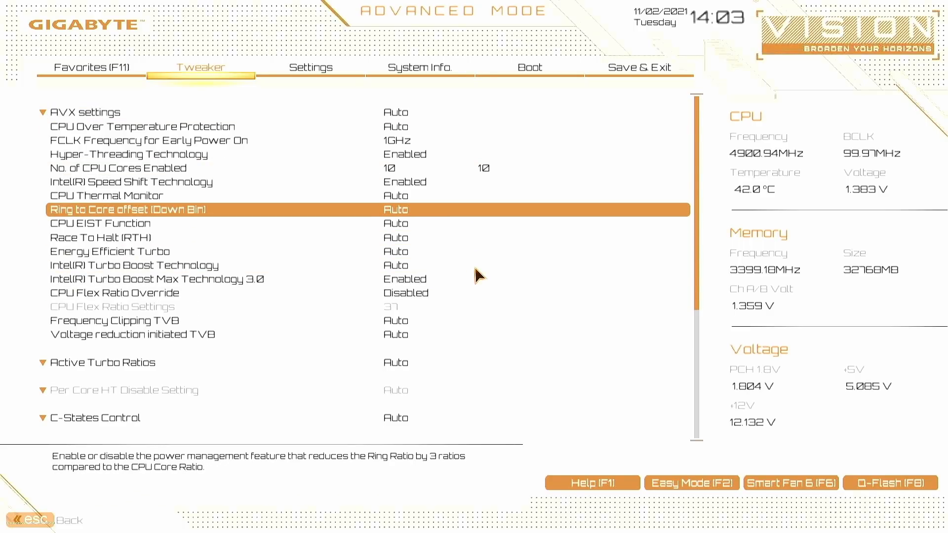
key("Up")
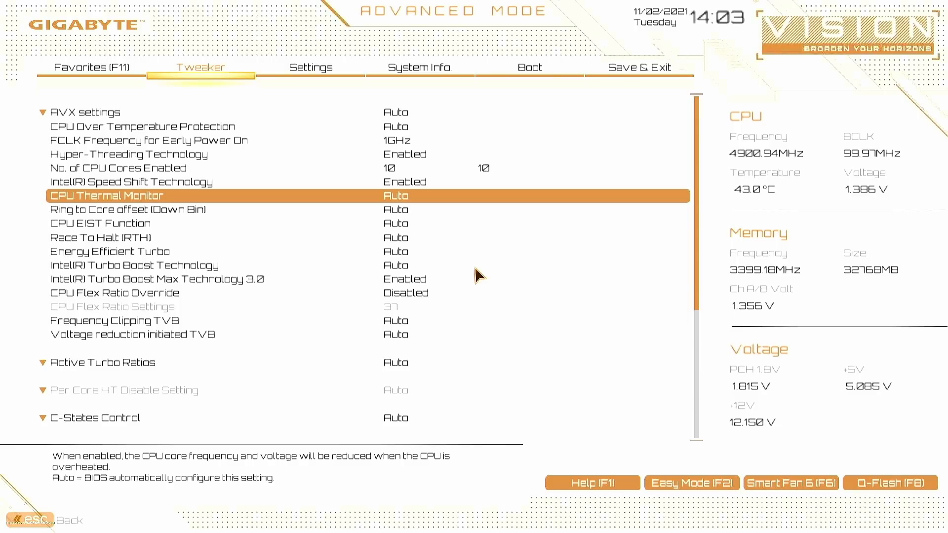
Return to the Miscellaneous settings and view the available VT-d choices without changing the selection
key("Right")
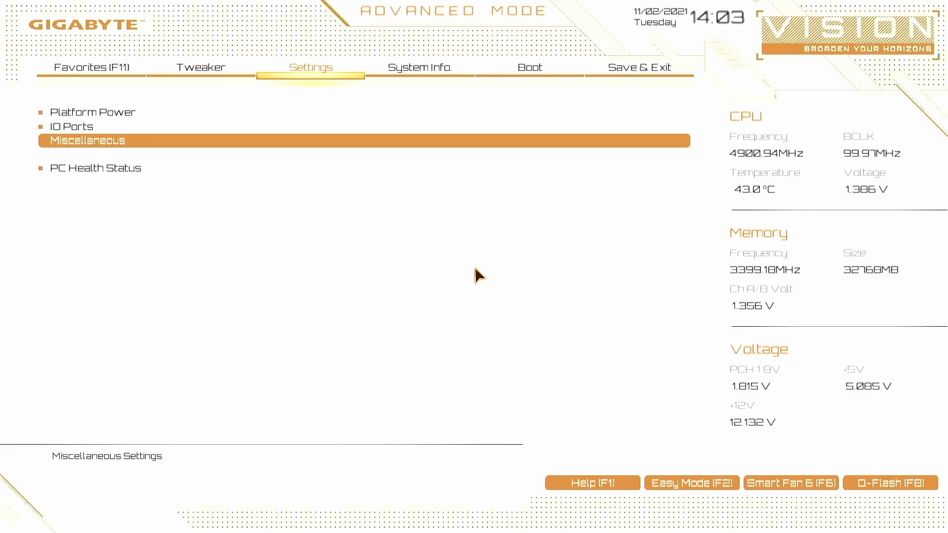
key("Down")
key("Up")
key("Return")
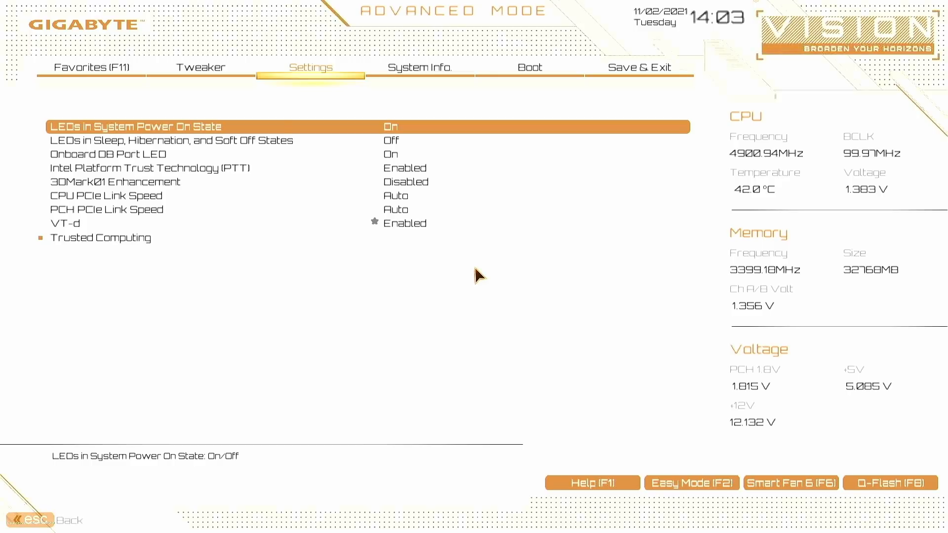
key("Down")
key("Down")
key("Down")
key("Down")
key("Down")
key("Down")
key("Down")
key("Return")
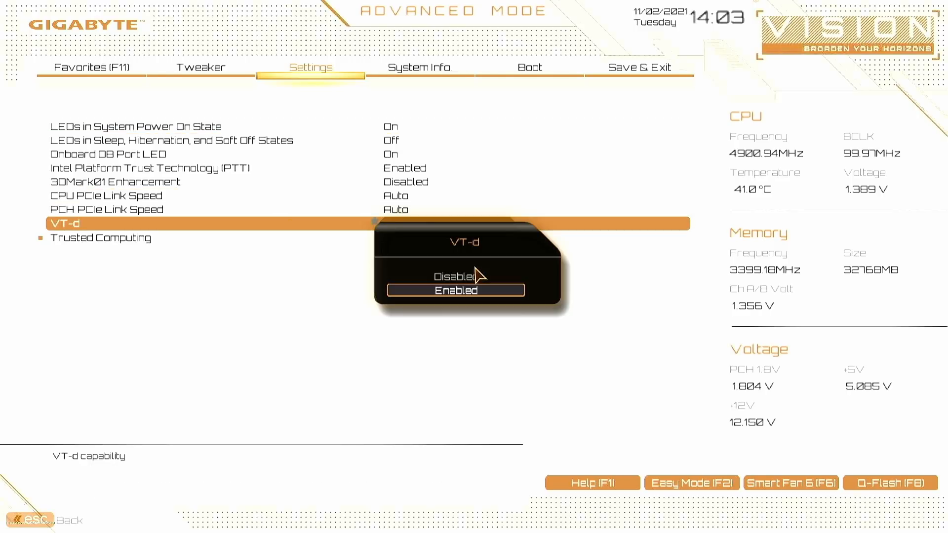
key("Escape")
key("Escape")
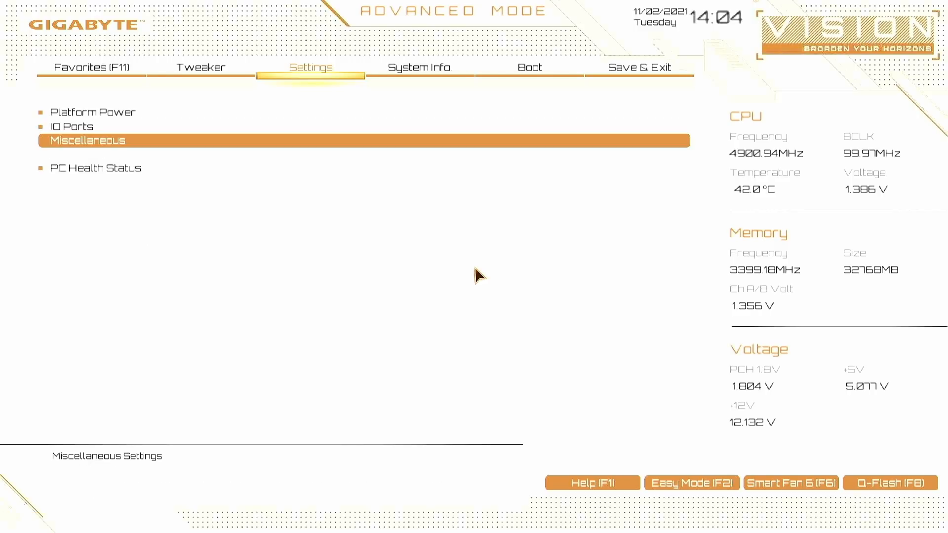
Reopen the Miscellaneous settings and examine the options around Intel Platform Trust Technology (PTT)
key("Return")
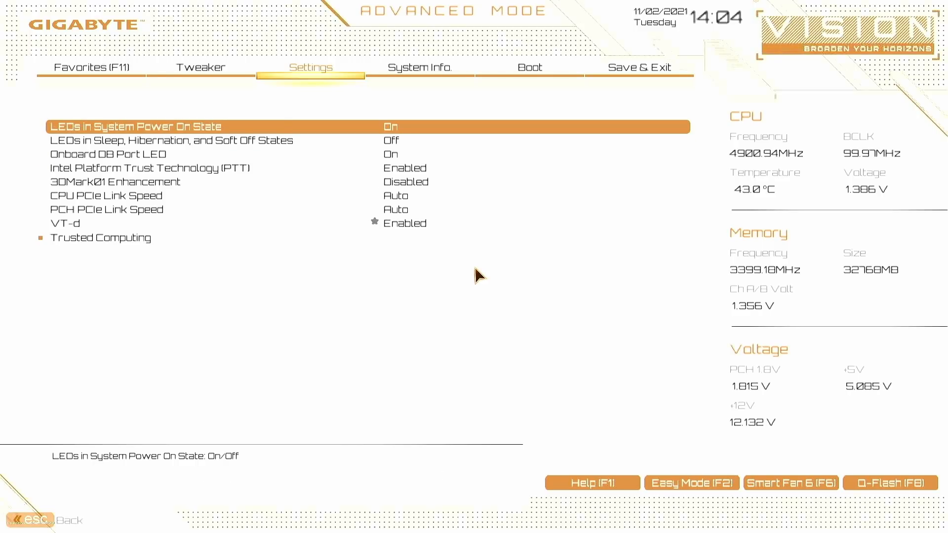
key("Down")
key("Down")
key("Down")
key("Down")
key("Down")
key("Up")
key("Up")
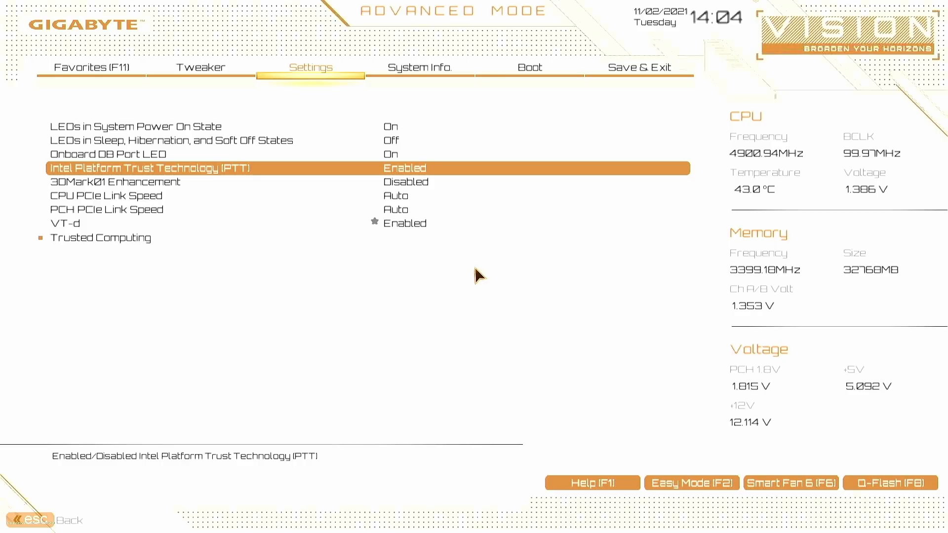
Check the Secure Boot state in the BIOS boot configuration
key("Right")
key("Right")
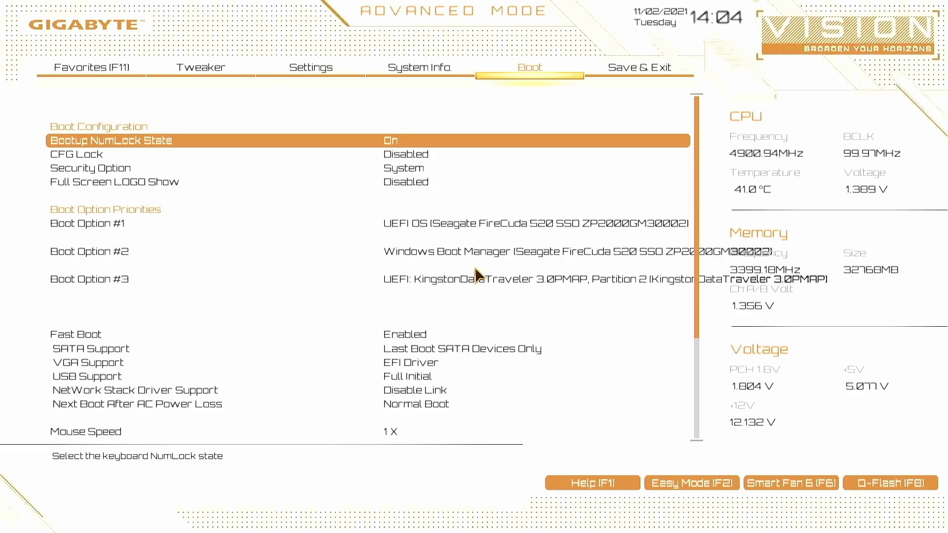
key("Up")
key("Up")
key("Return")
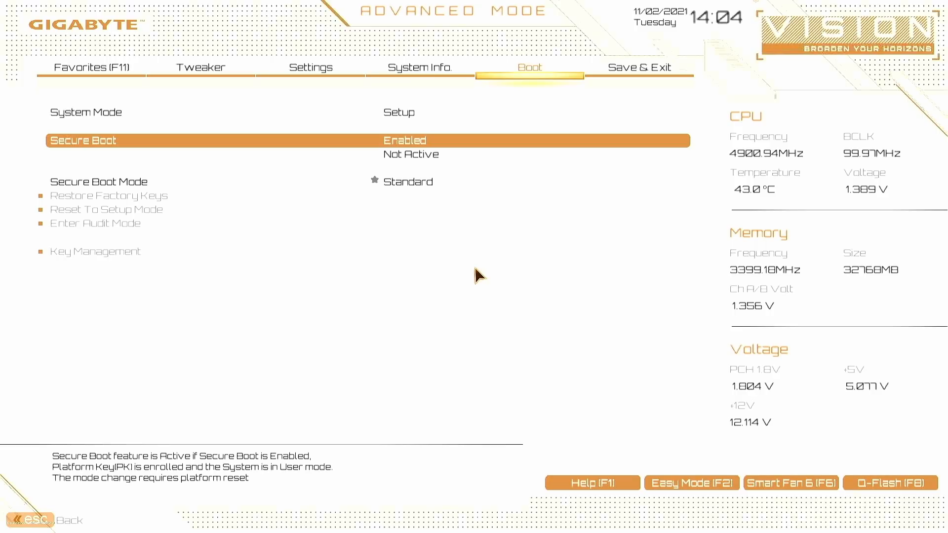
key("Escape")
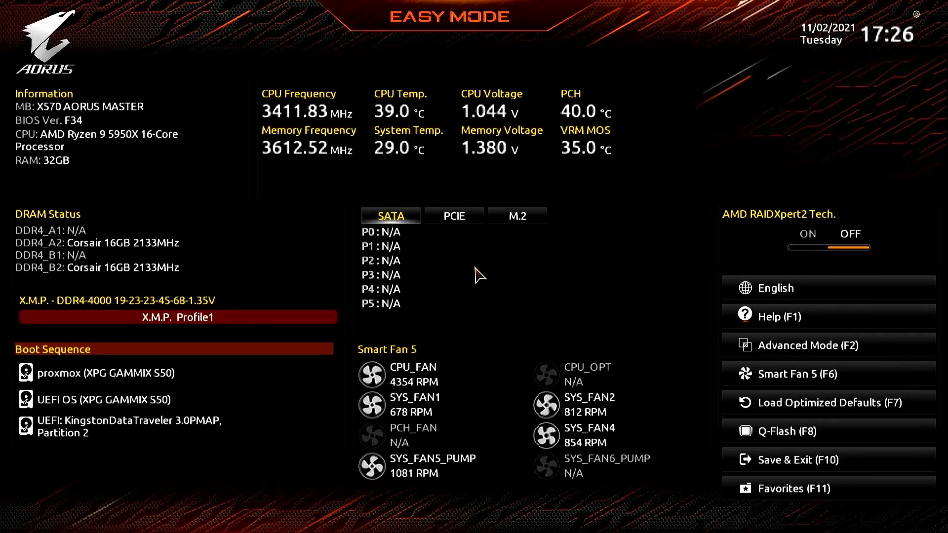
Switch the AMD board's BIOS to Advanced Mode and check SVM Mode in the Advanced CPU Settings
key("F2")
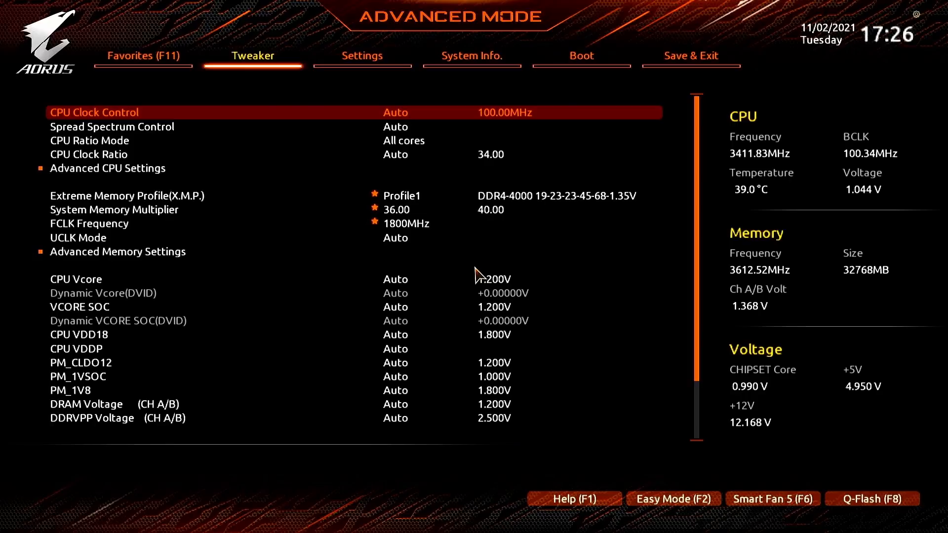
key("F2")
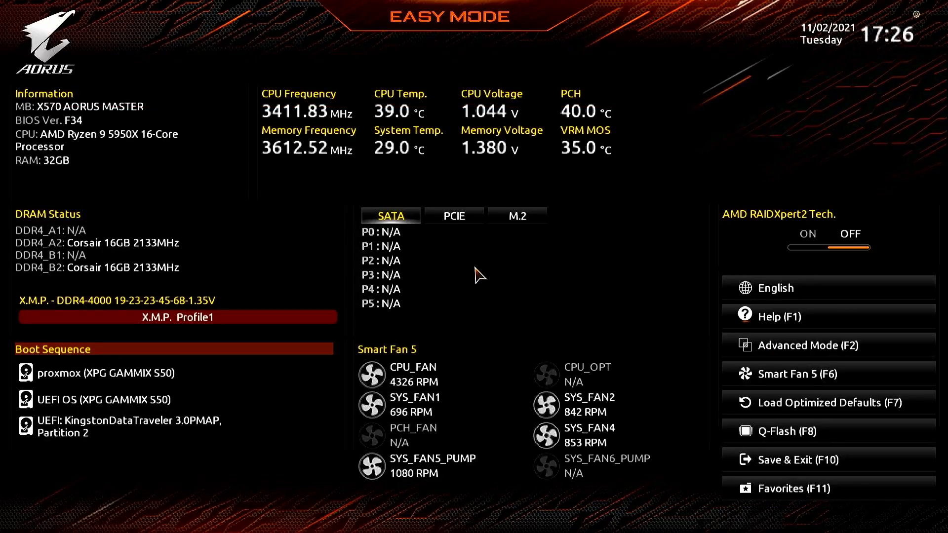
key("F2")
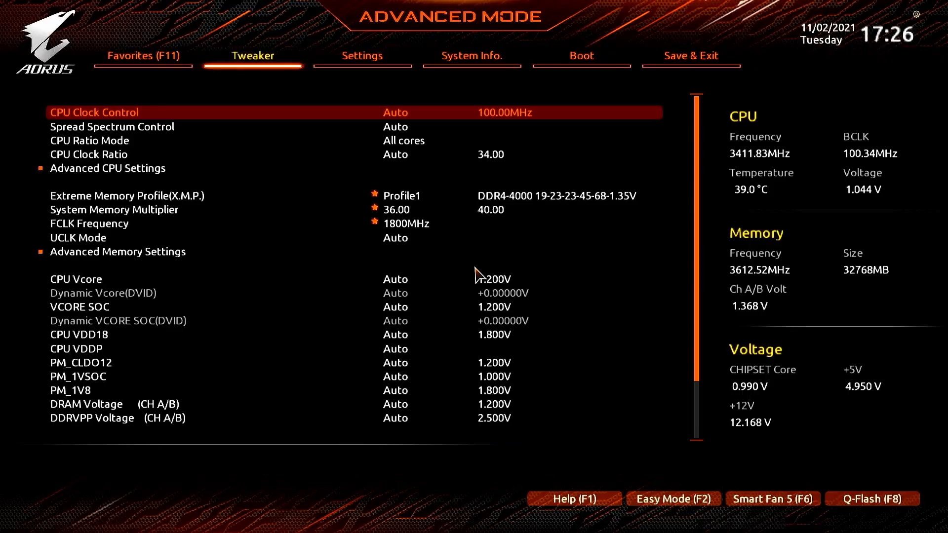
key("Down")
key("Down")
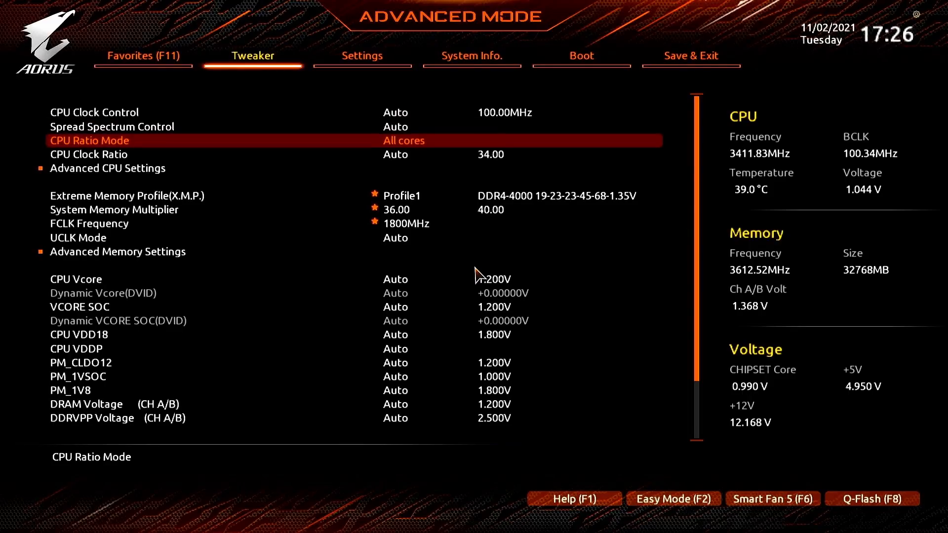
key("Down")
key("Down")
key("Return")
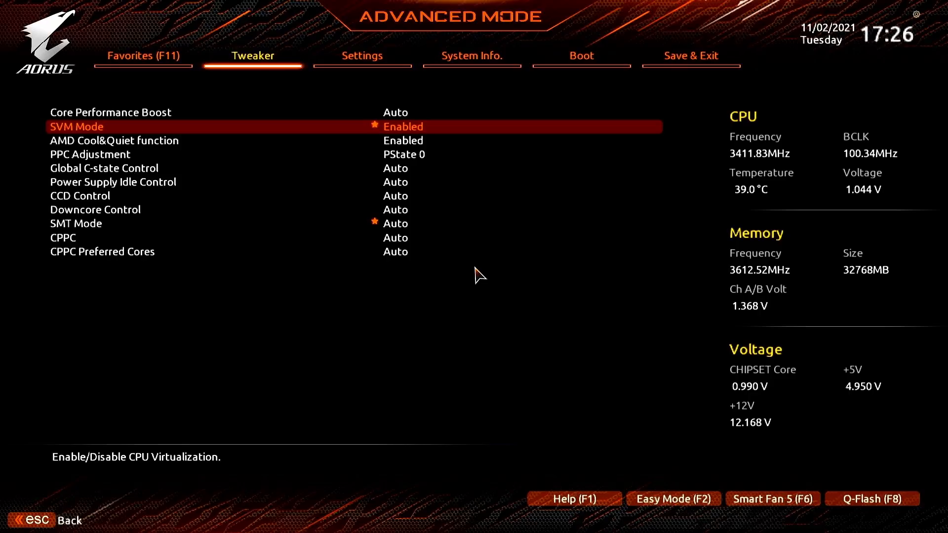
key("Escape")
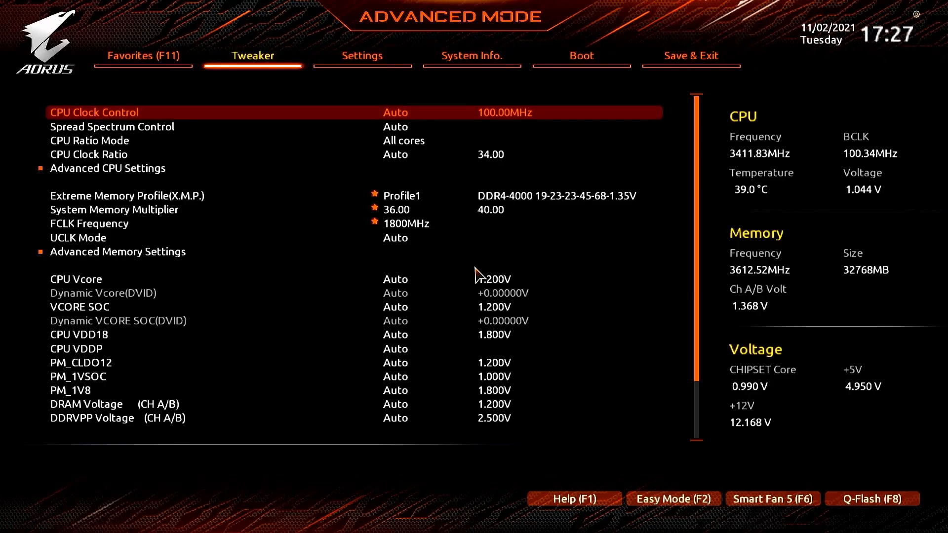
Set SVM Mode to Enabled in the Advanced CPU Settings
key("Down")
key("Down")
key("Down")
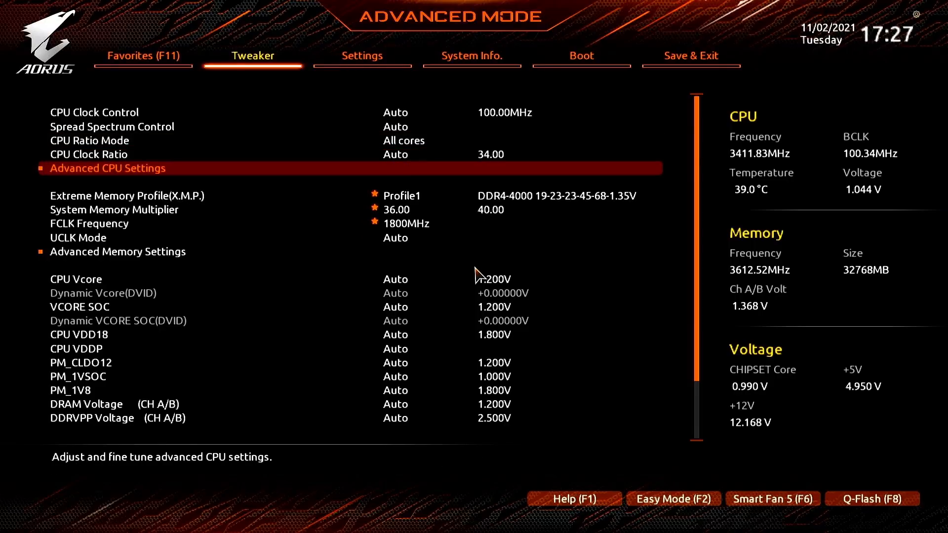
key("Return")
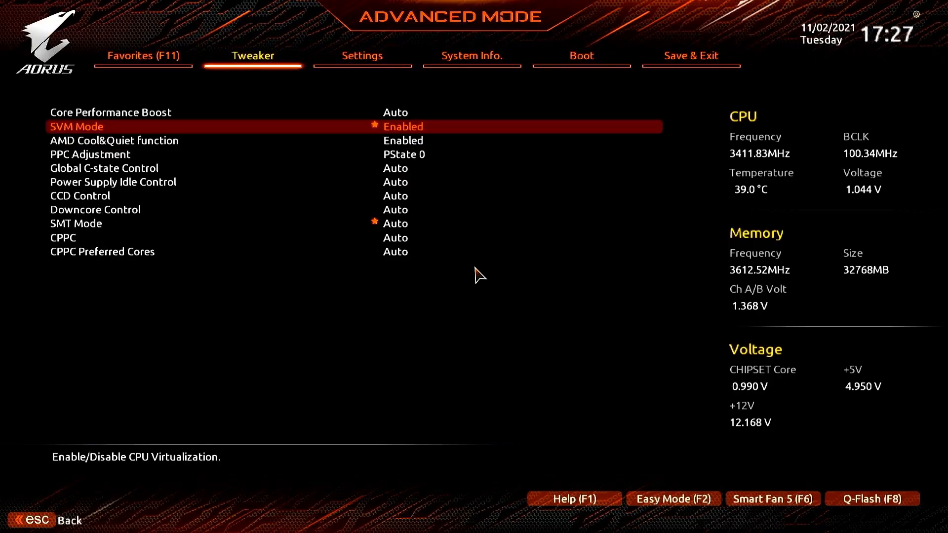
key("Return")
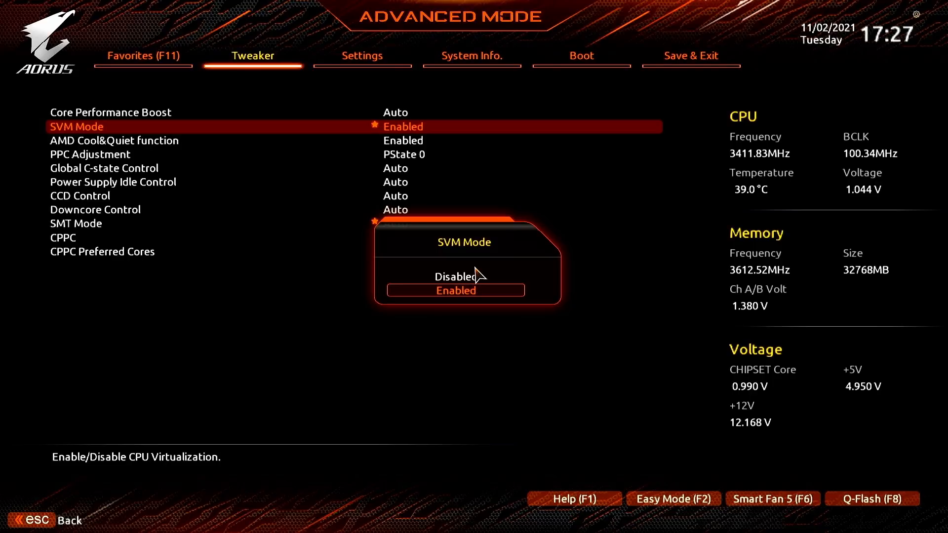
key("Return")
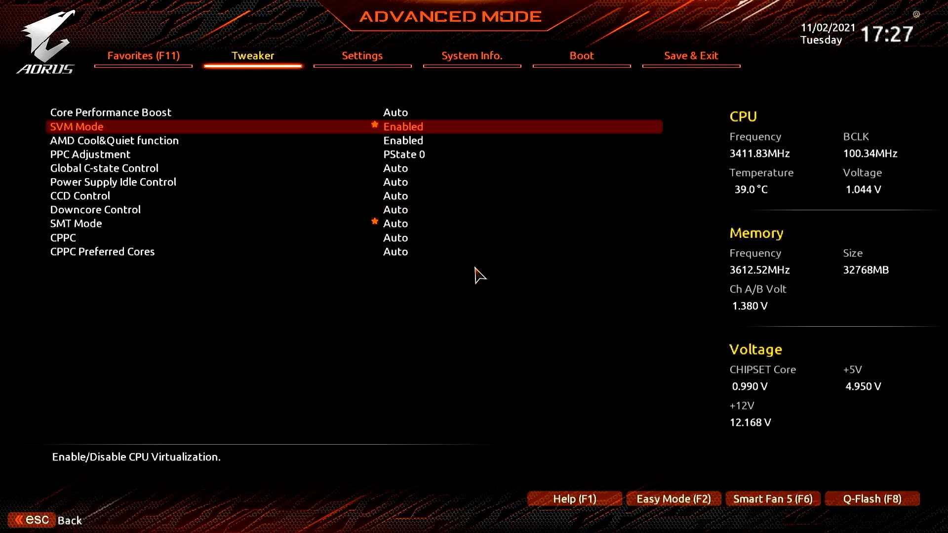
key("Escape")
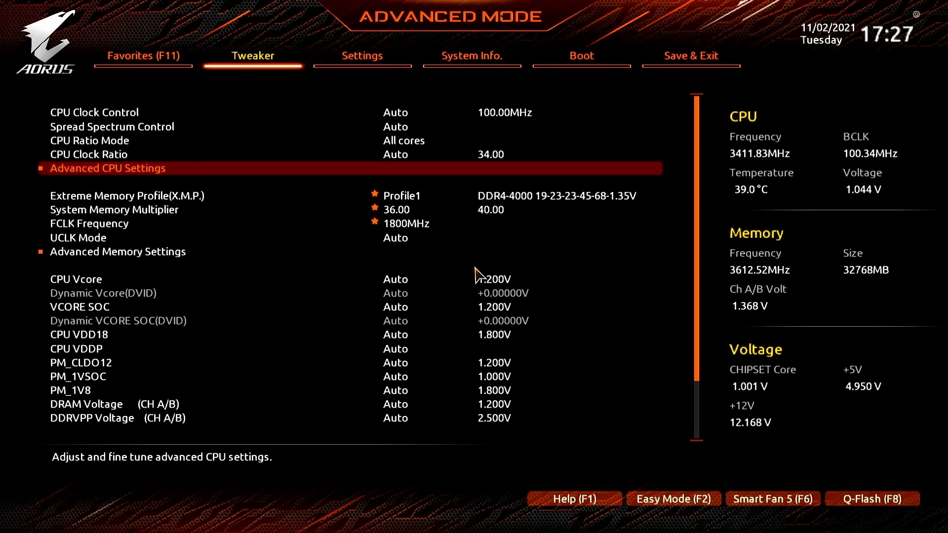
Open the AMD CBS setup page in the BIOS settings
key("Right")
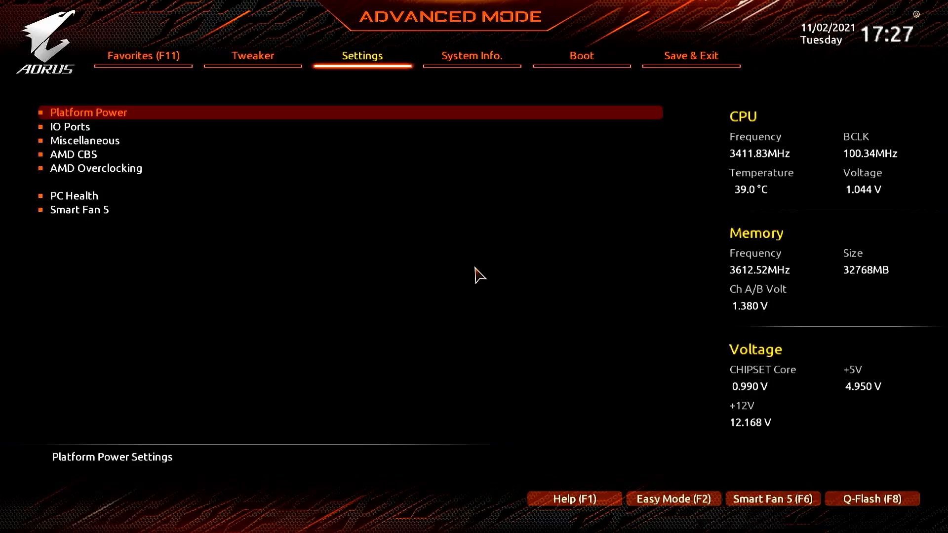
key("Down")
key("Down")
key("Down")
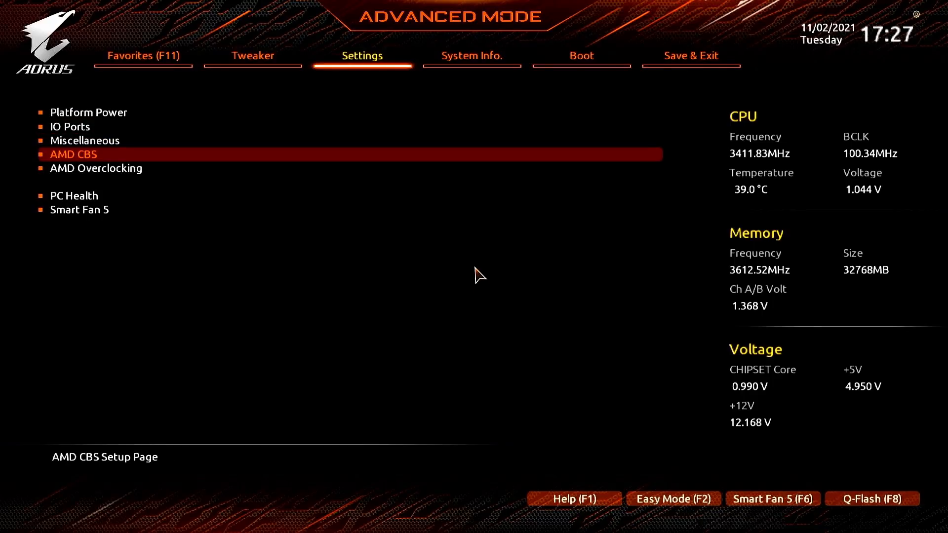
key("Return")
Open NBIO Common Options and view the available IOMMU choices without changing the selection
key("Down")
key("Down")
key("Down")
key("Down")
key("Down")
key("Down")
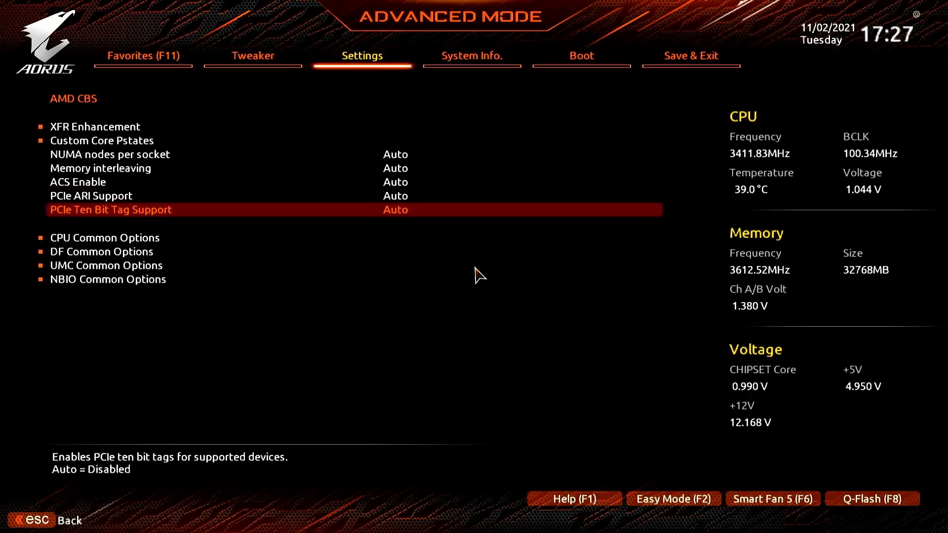
key("Down")
key("Down")
key("Down")
key("Down")
key("Return")
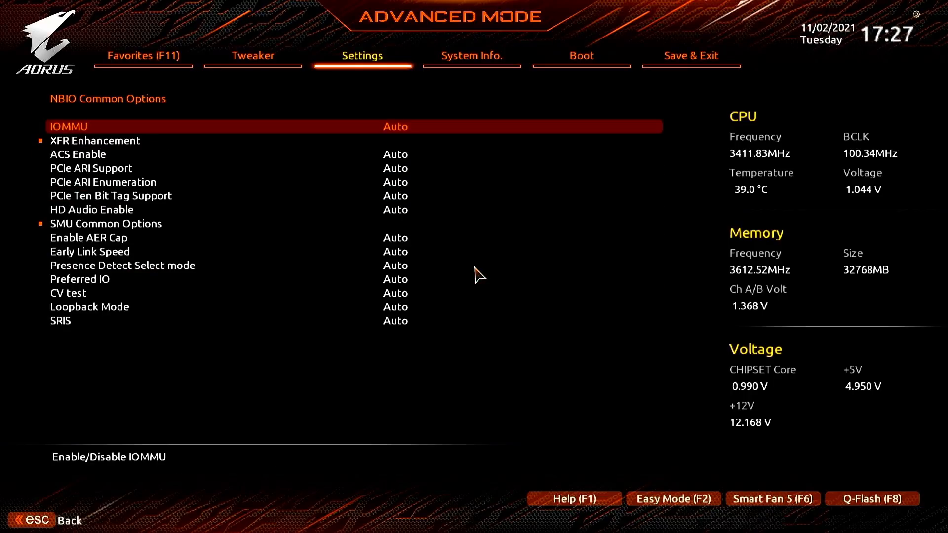
key("Return")
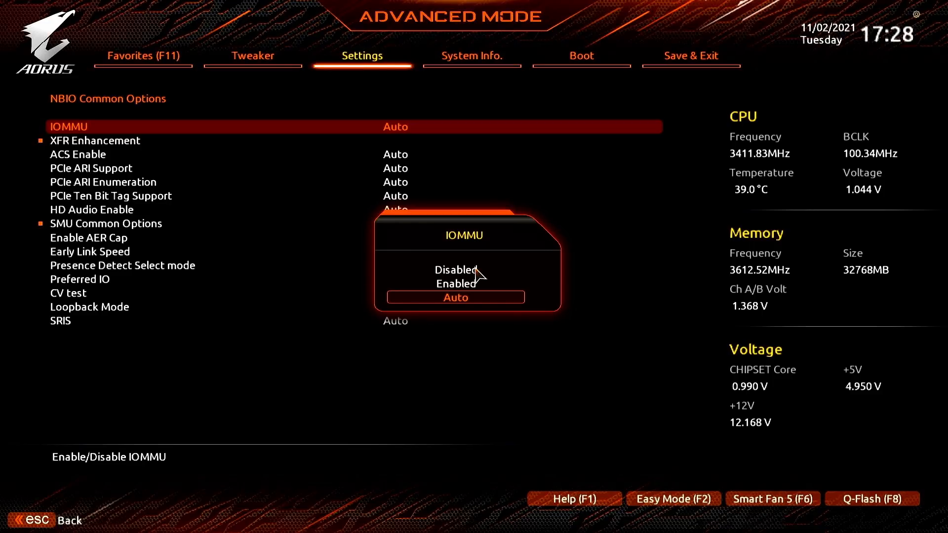
key("Escape")
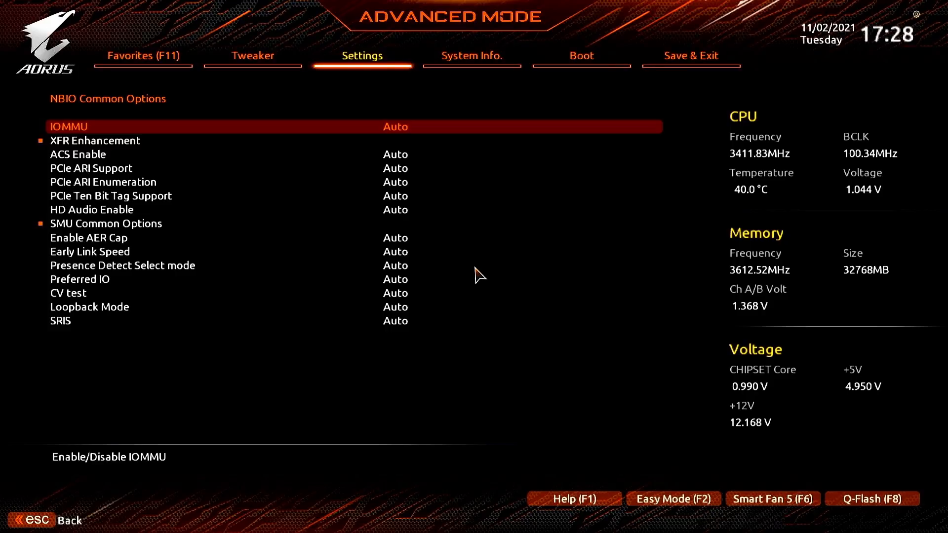
Open the Secure Boot settings in the AMD board's boot configuration to check its state
key("Right")
key("Right")
key("Down")
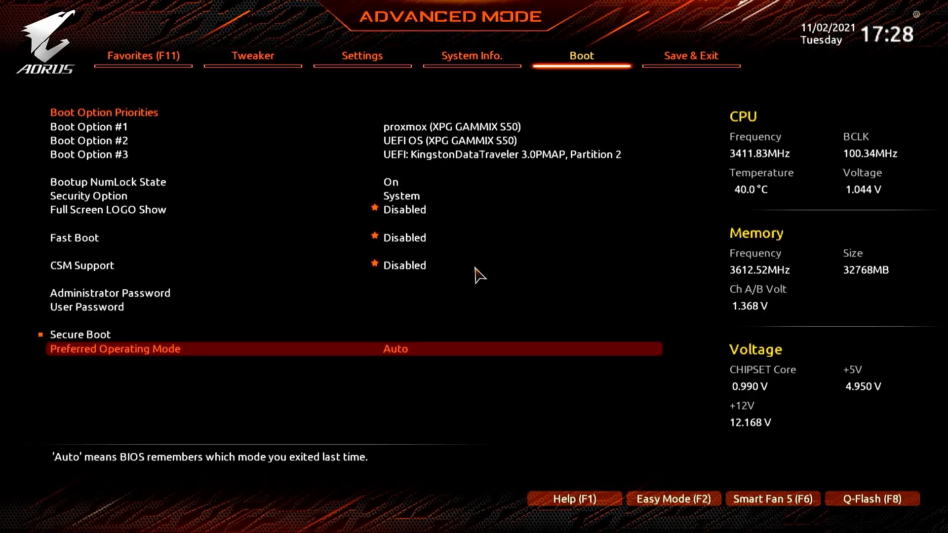
key("Up")
key("Return")
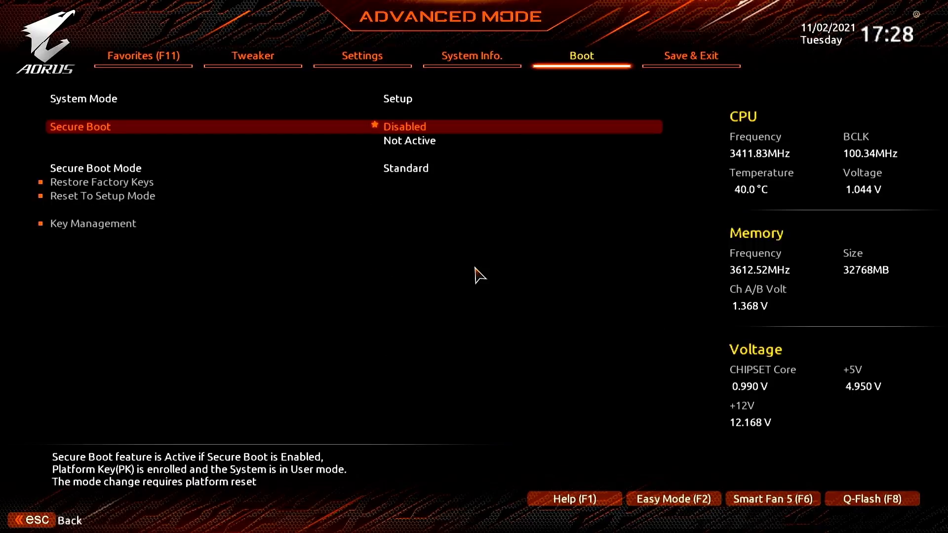
Set Secure Boot to Enabled in the AMD board's boot configuration
key("Return")
key("Down")
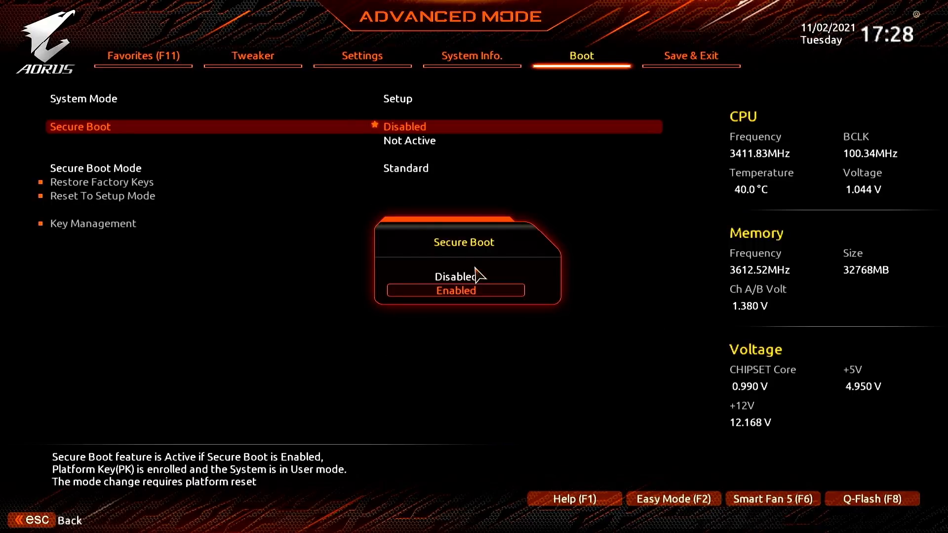
key("Return")
key("Return")
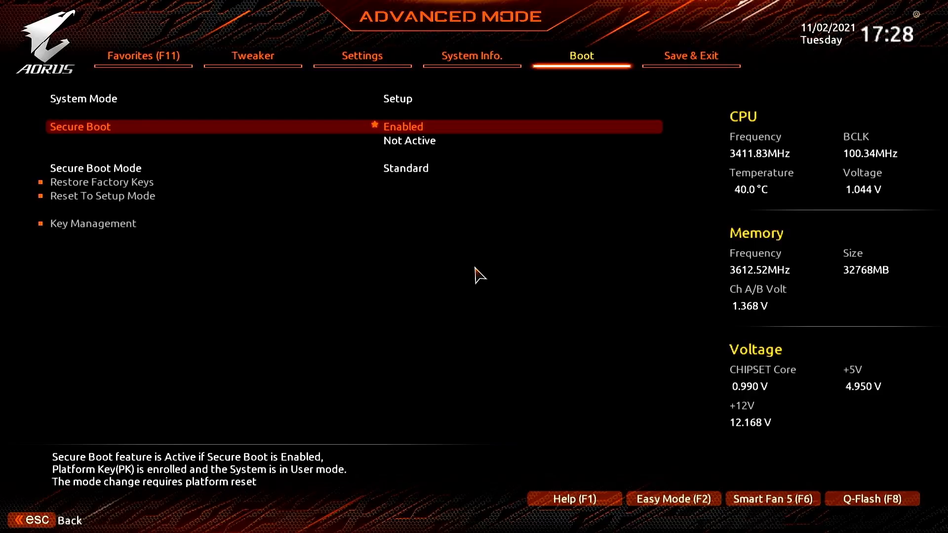
Set AMD CPU fTPM to Enabled in the Miscellaneous settings
key("Left")
key("Left")
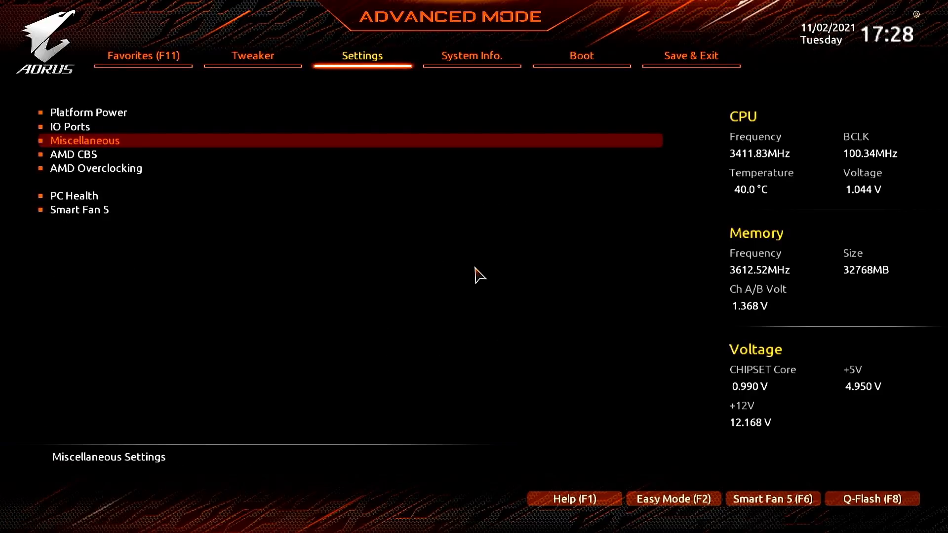
key("Left")
key("Right")
key("Up")
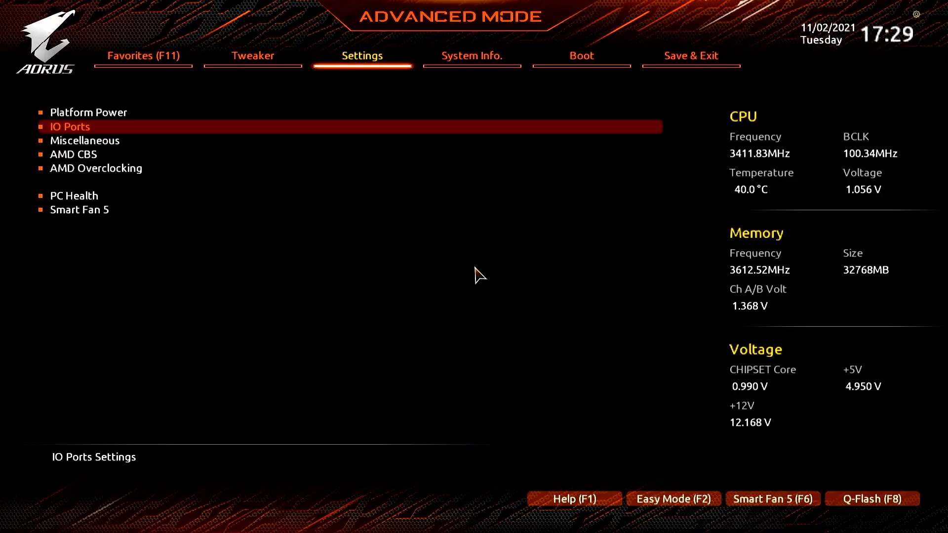
key("Down")
key("Return")
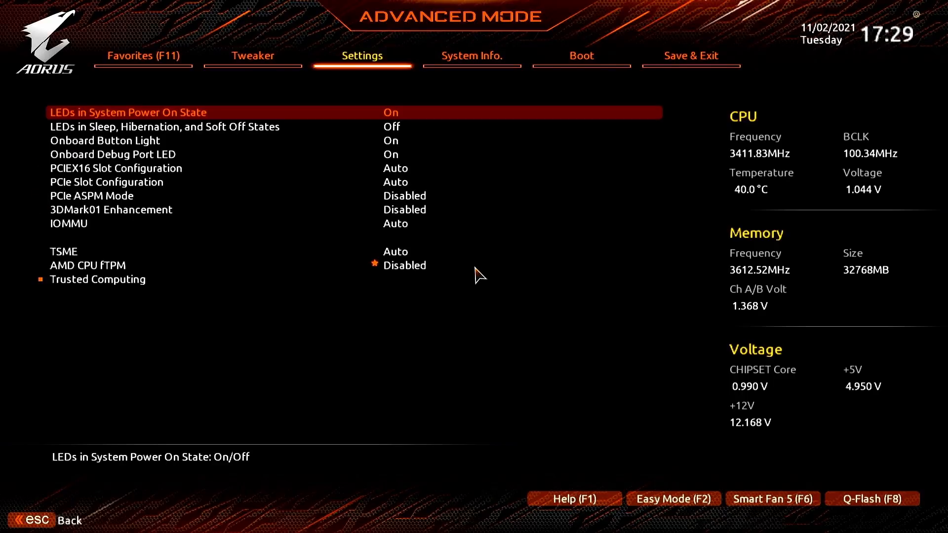
key("Up")
key("Up")
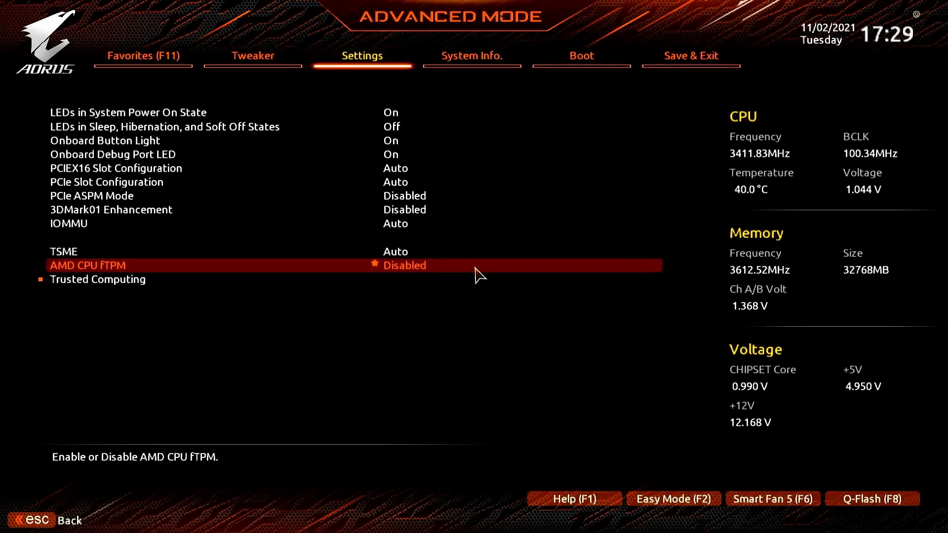
key("Return")
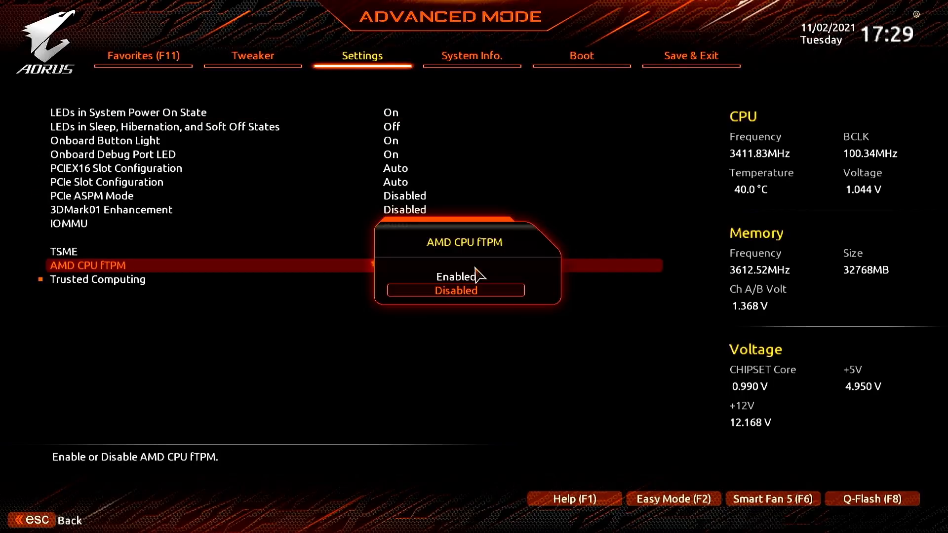
key("Up")
key("Return")
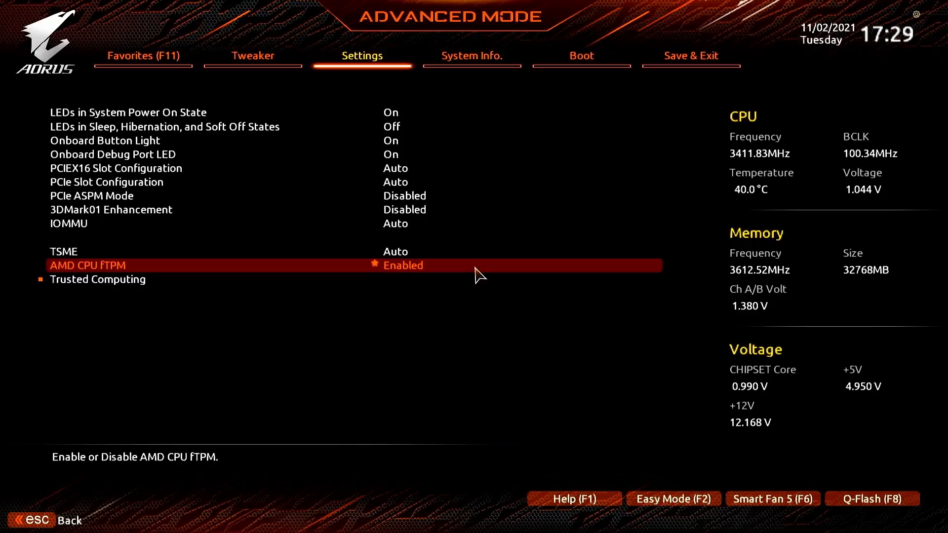
Save the BIOS configuration with the Secure Boot and fTPM changes and reset the machine
key("Right")
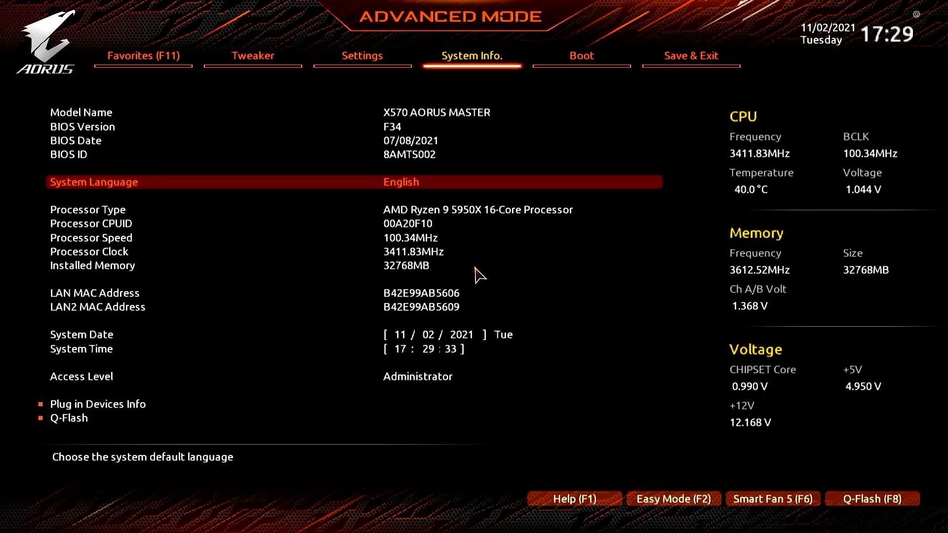
key("Right")
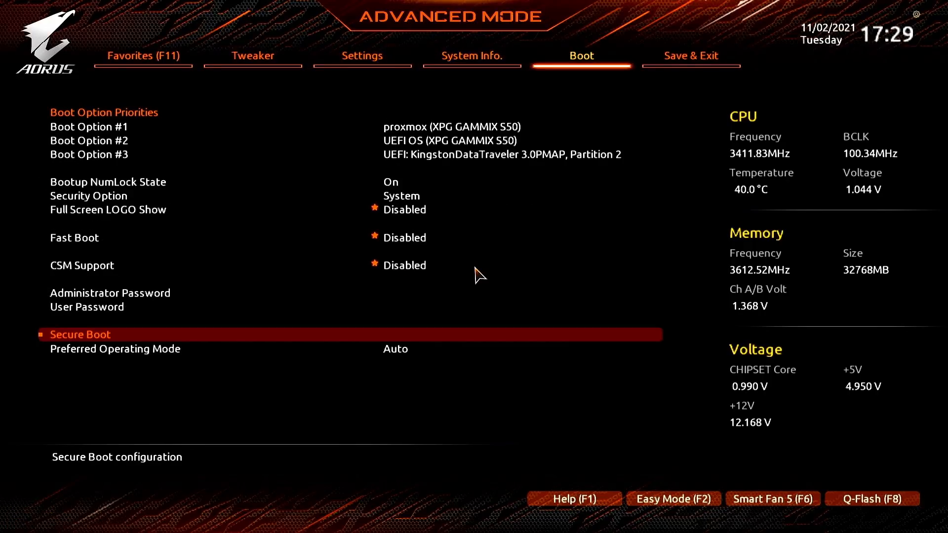
key("Right")
key("Left")
key("Left")
key("Left")
key("Left")
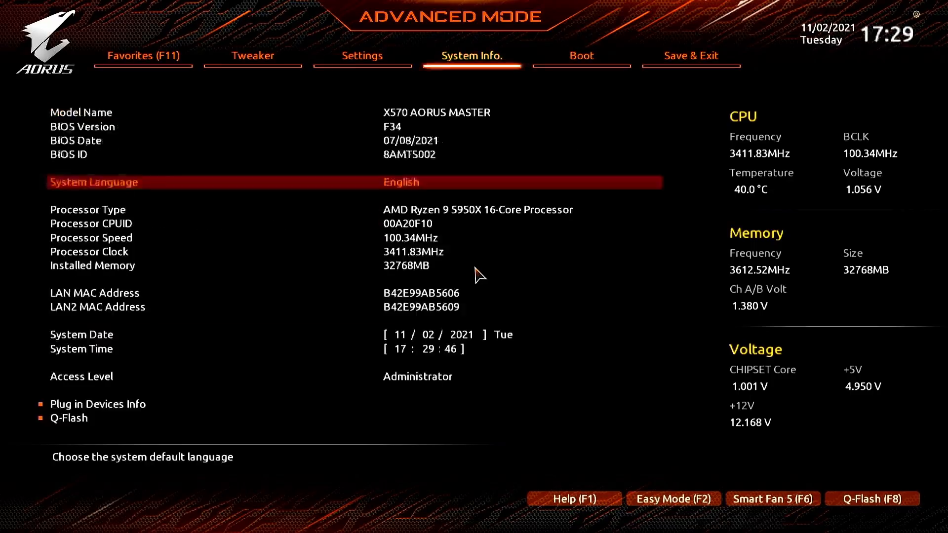
key("Right")
key("Right")
key("Right")
key("Right")
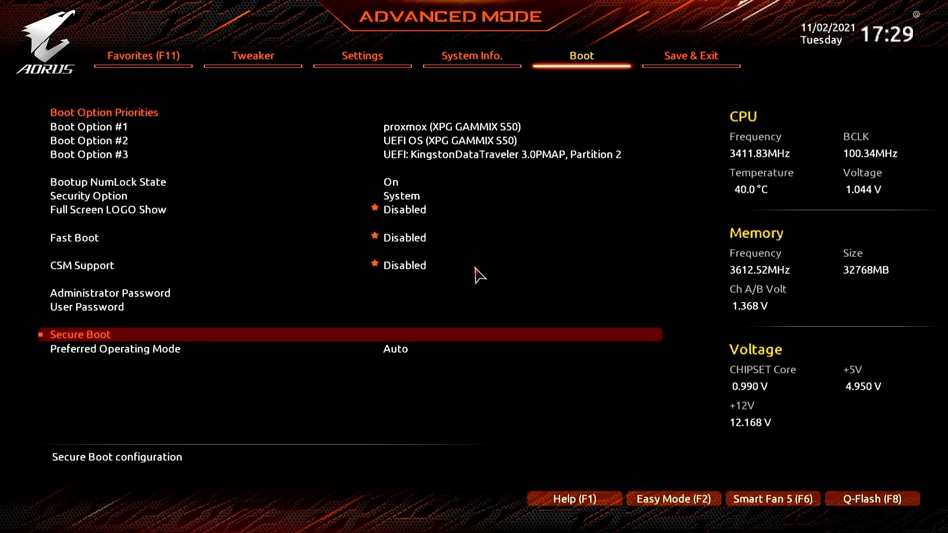
key("Return")
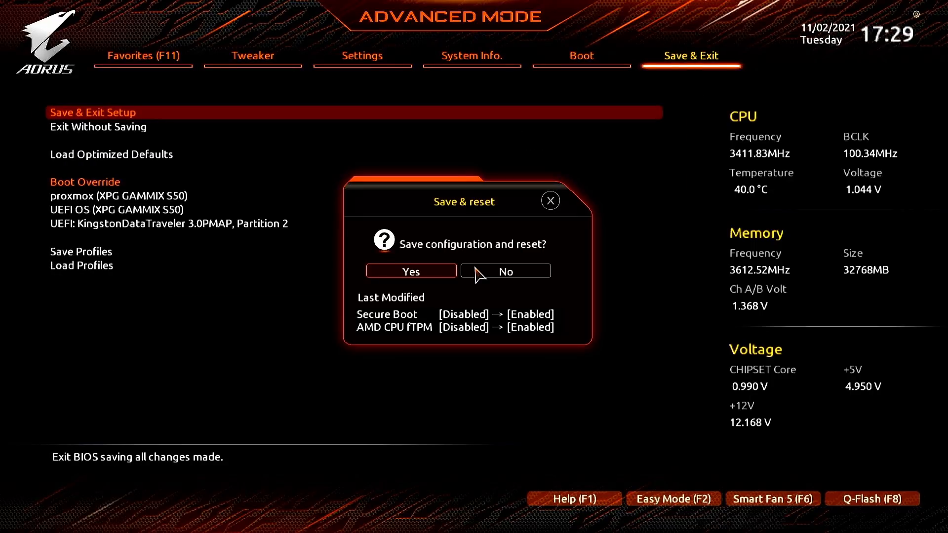
key("Return")
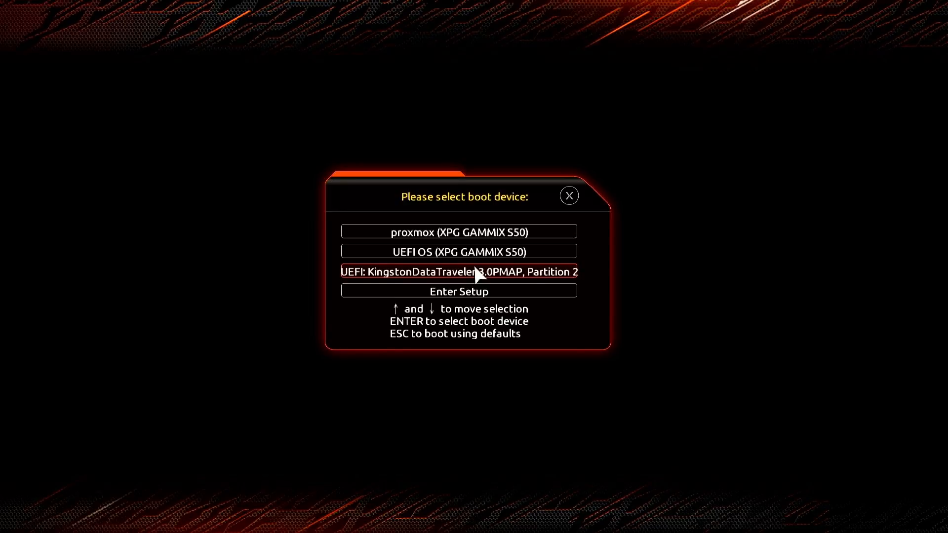
Boot the regular Proxmox VE installation from the UEFI Kingston DataTraveler drive, Partition 2, and accept the license agreement
left_click(478, 275)
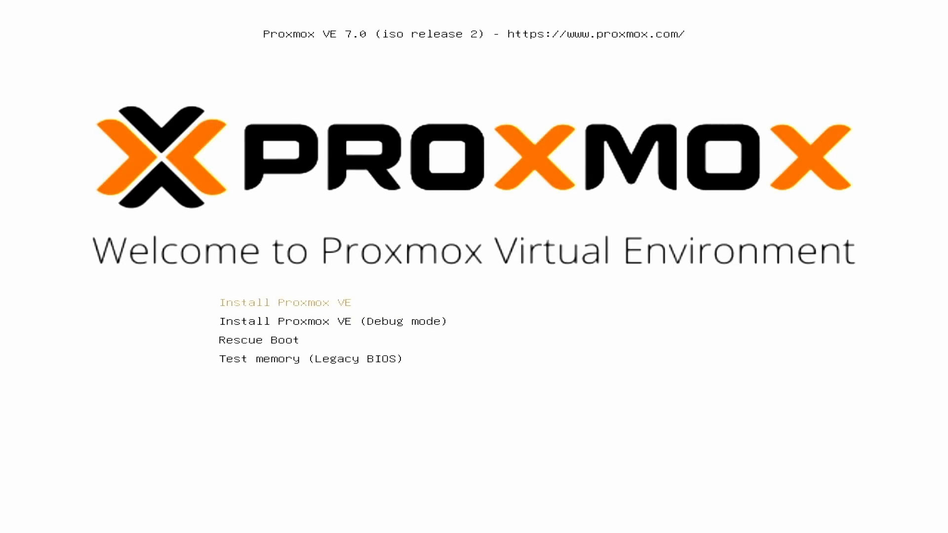
key("Return")
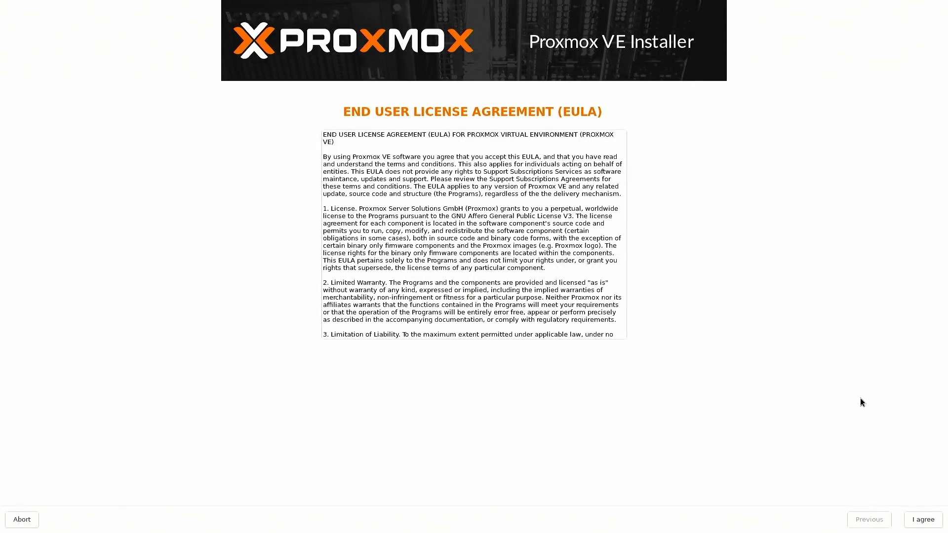
left_click(932, 527)
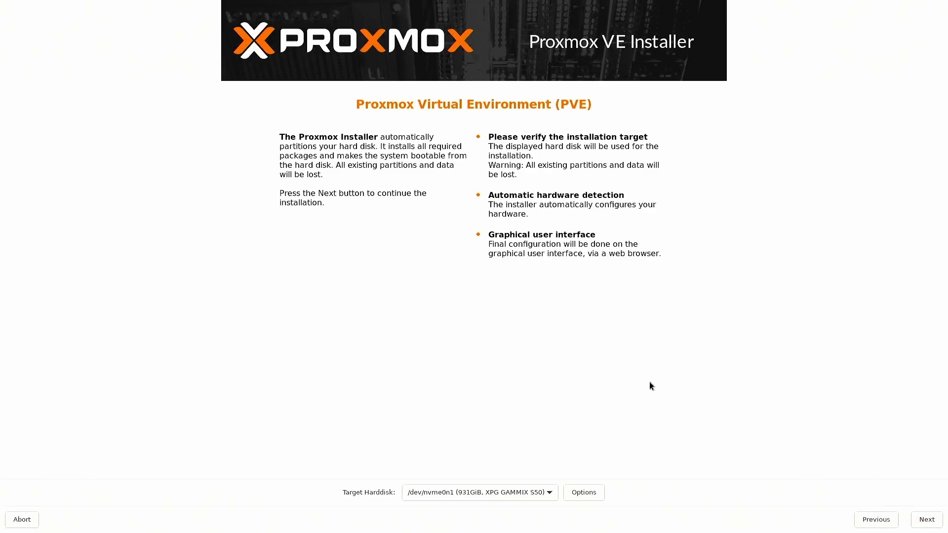
Check the available target hard disks and keep /dev/nvme0n1 (XPG GAMMIX S50) as the installation target
left_click(483, 497)
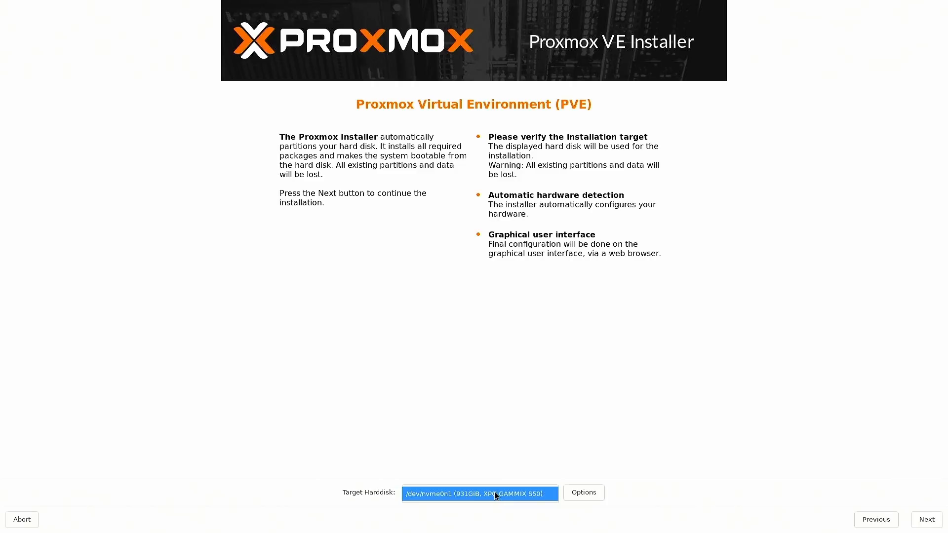
left_click(498, 494)
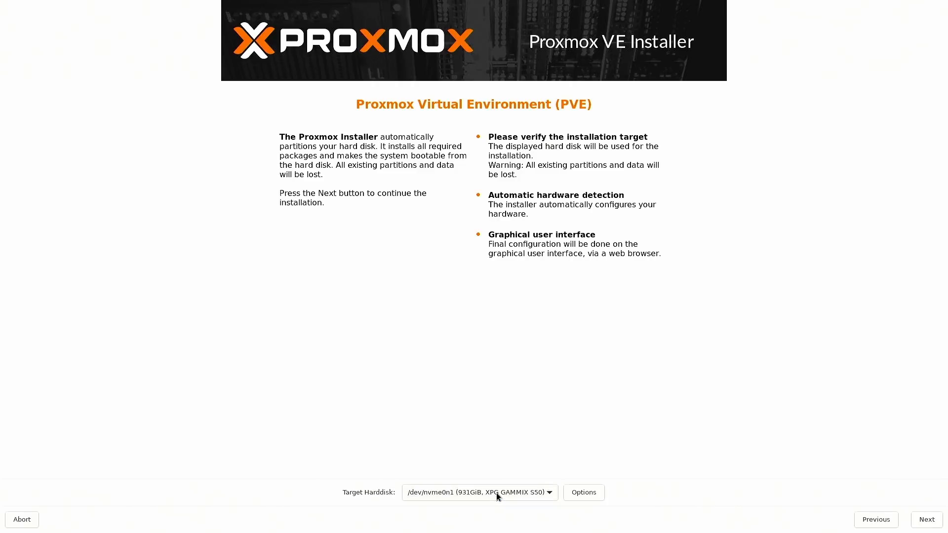
left_click(497, 493)
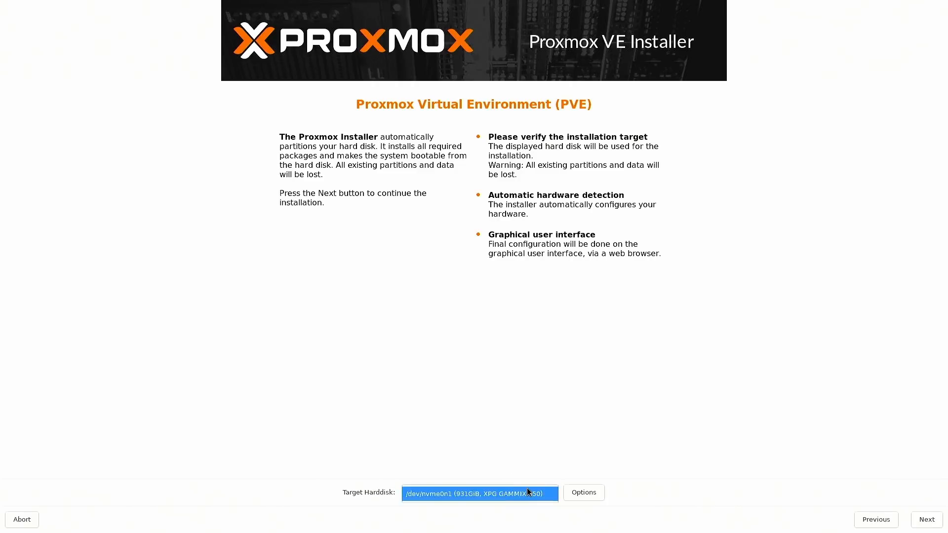
left_click(525, 494)
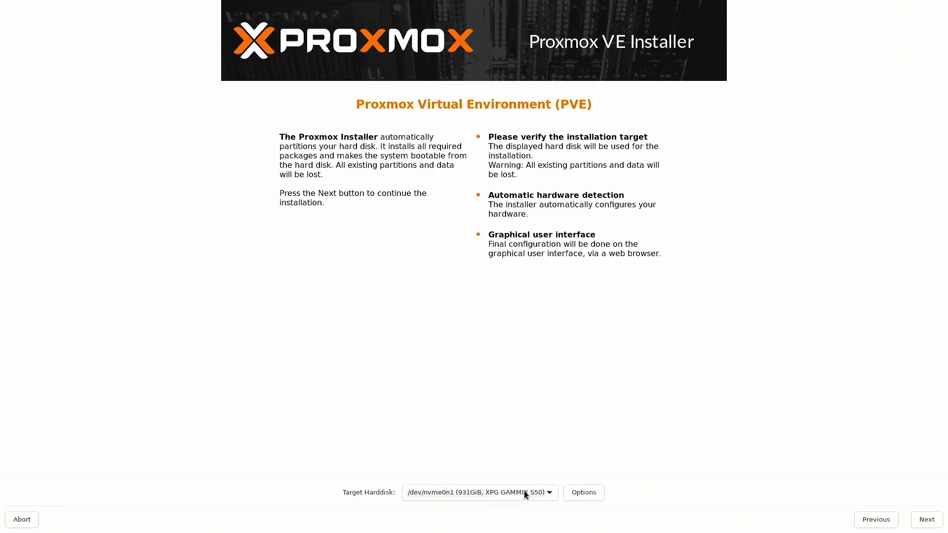
Set the target disk's filesystem to xfs in the hard disk options and continue to the location settings
left_click(585, 496)
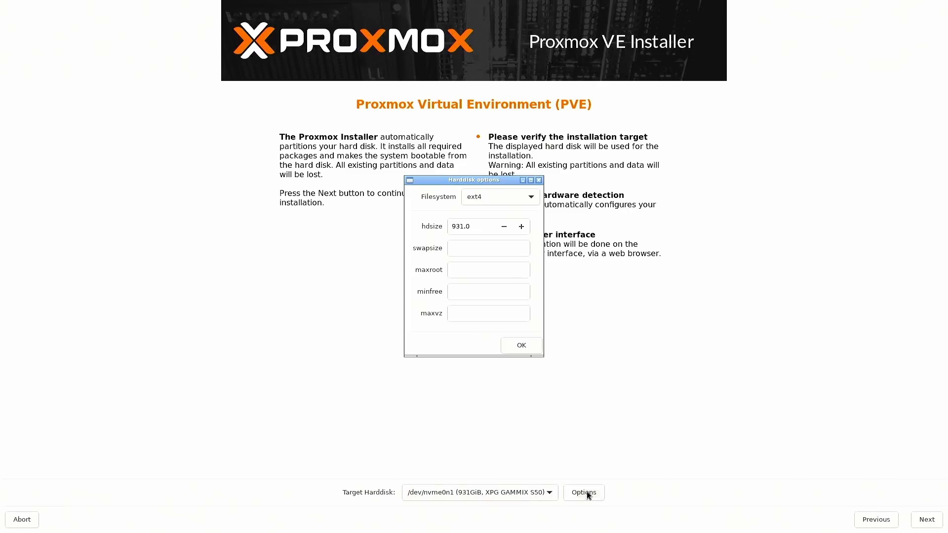
left_click(506, 197)
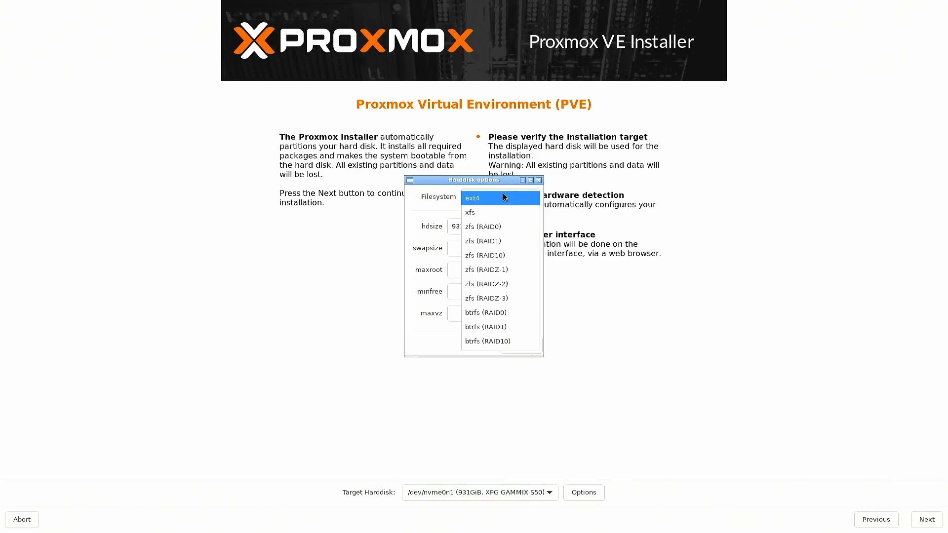
left_click(482, 215)
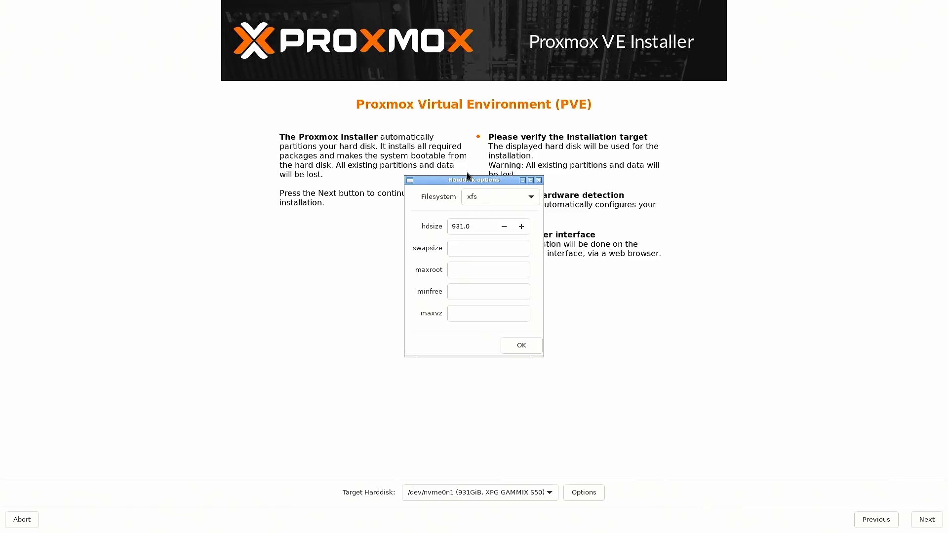
left_click(500, 197)
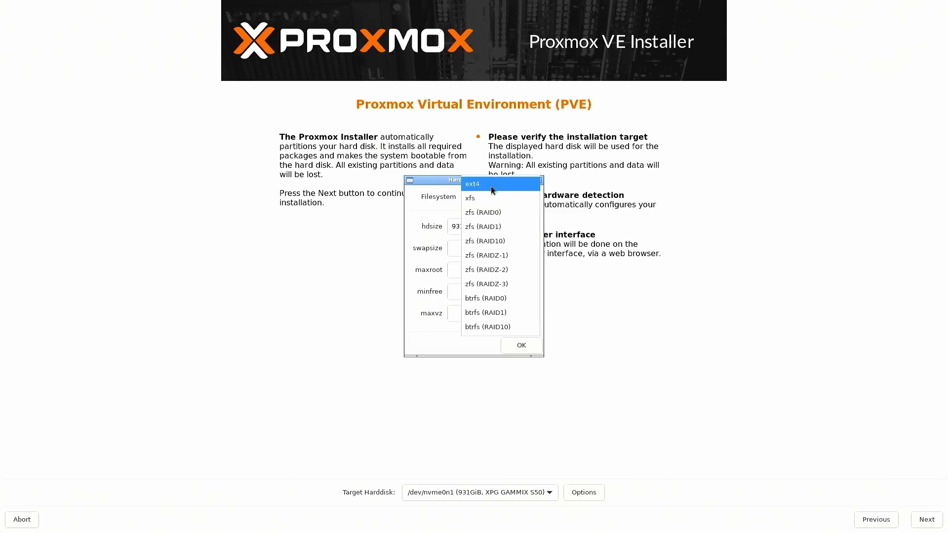
left_click(488, 196)
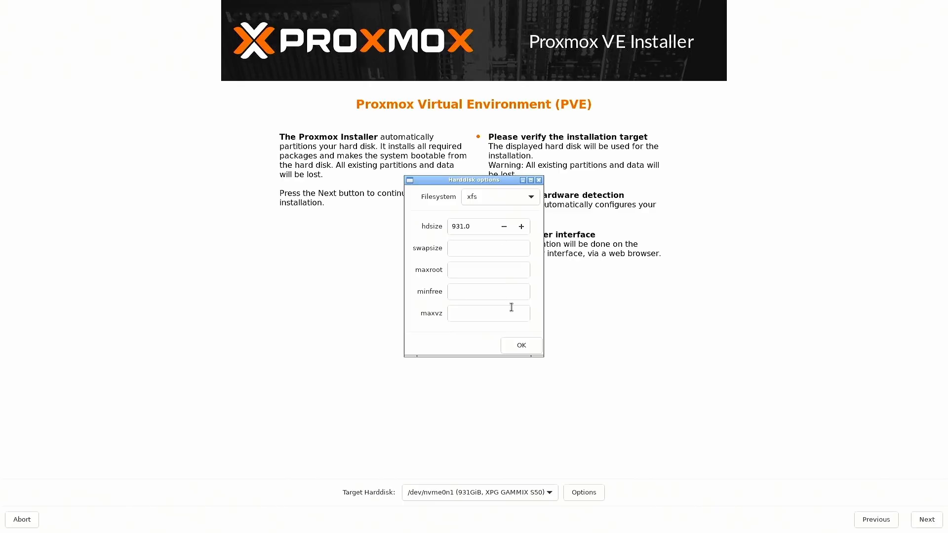
left_click(522, 345)
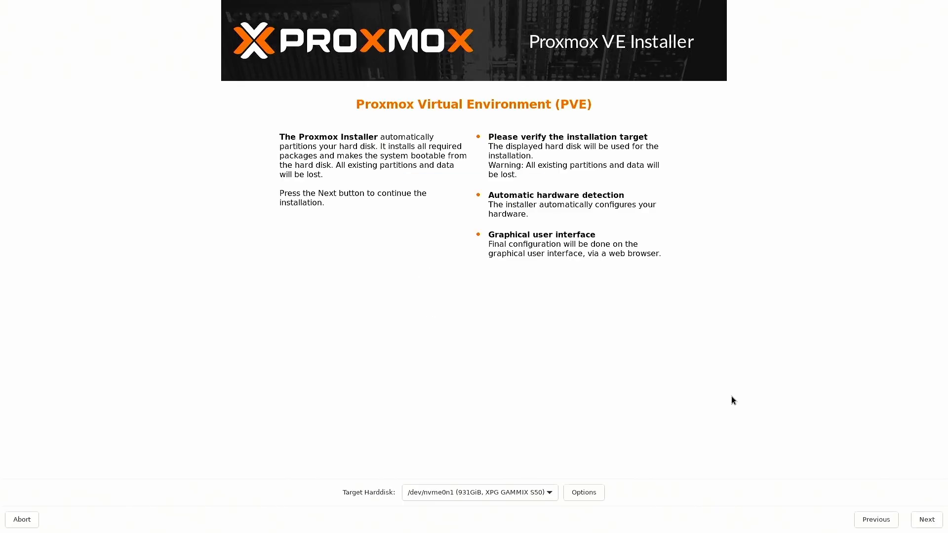
left_click(918, 516)
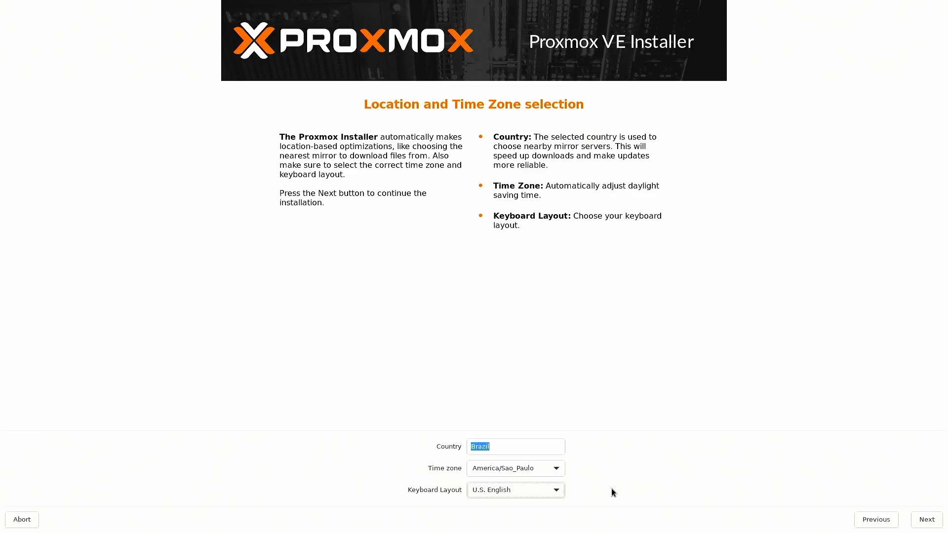
Accept the preset location and keyboard settings, then enter and confirm the root password and fill in the administrator's email
left_click(938, 516)
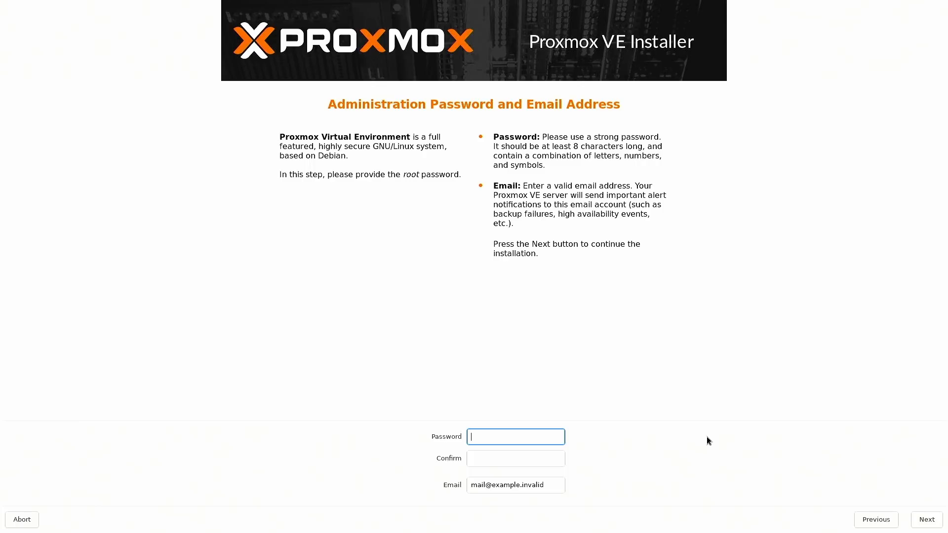
type("********")
key("Tab")
type("********")
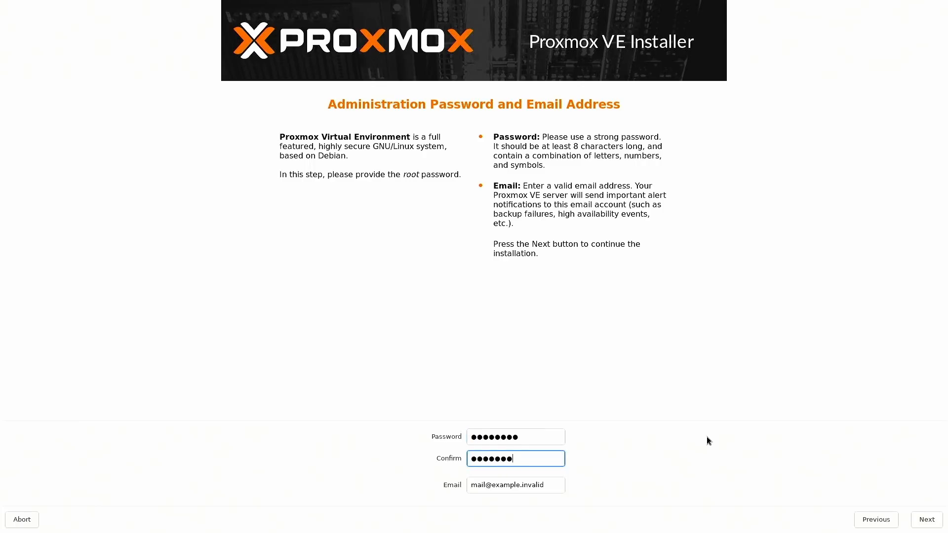
key("Tab")
type("******************")
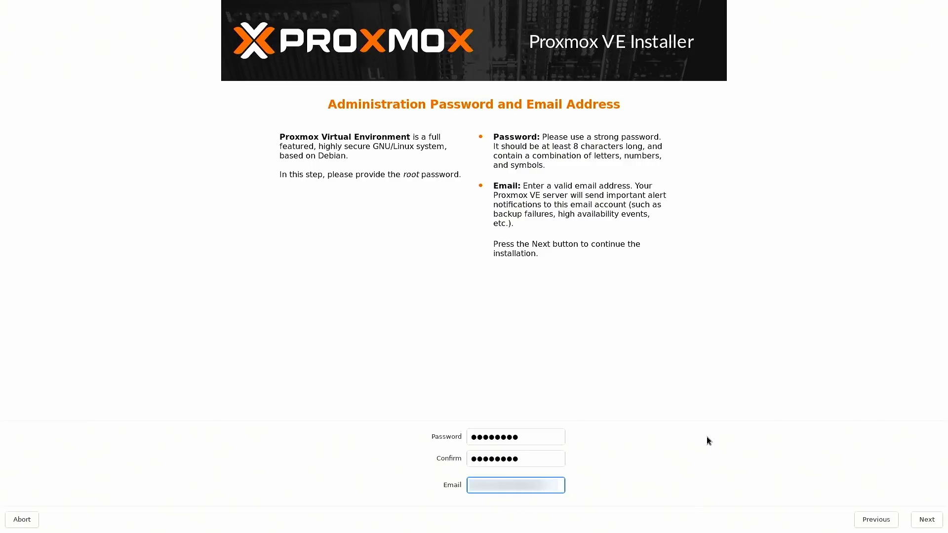
type("****")
left_click(922, 527)
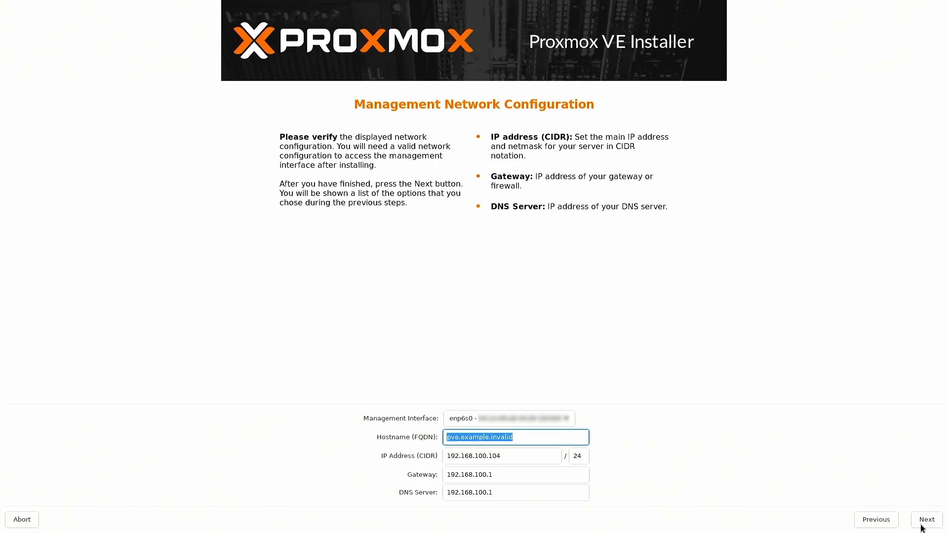
Set the hostname to pve-amd.local and review the management interface choices, keeping enp6s0
type("pve-")
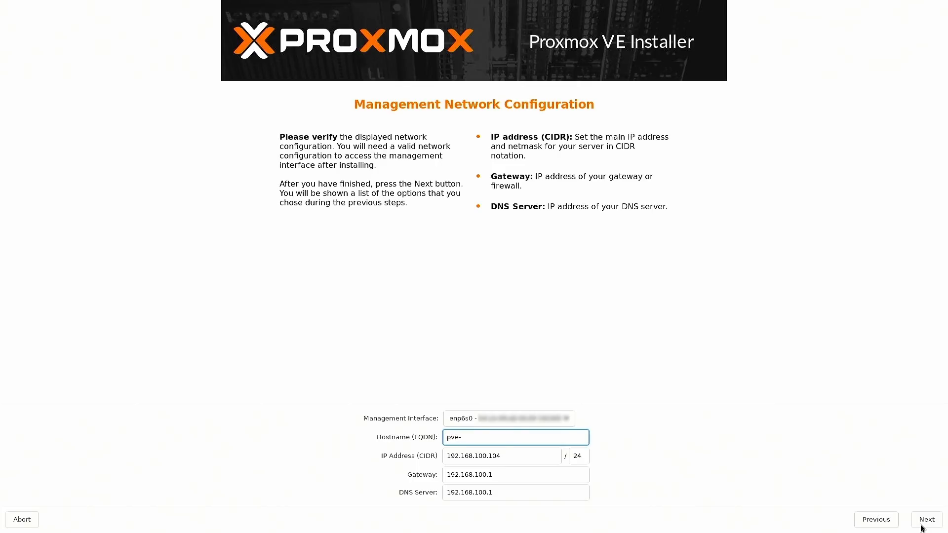
type("amd.local")
left_click(496, 420)
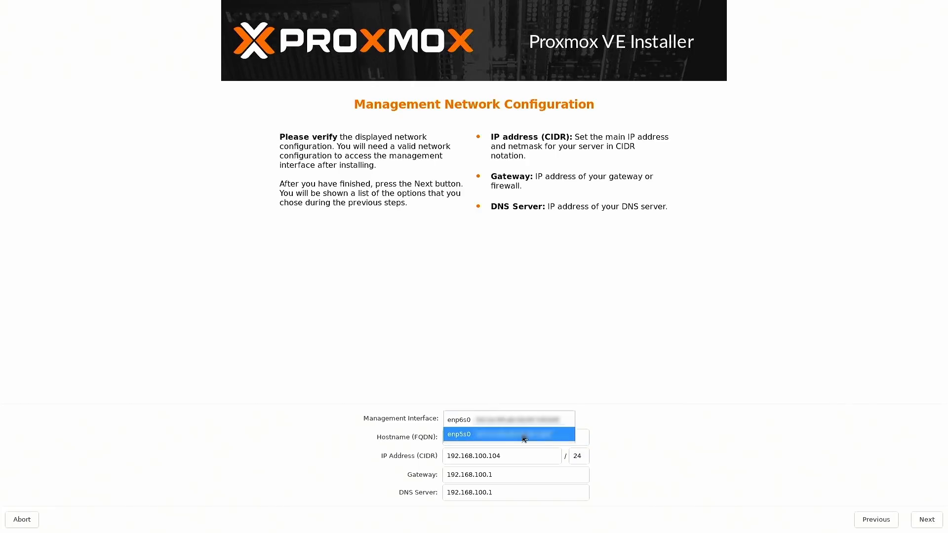
left_click(551, 366)
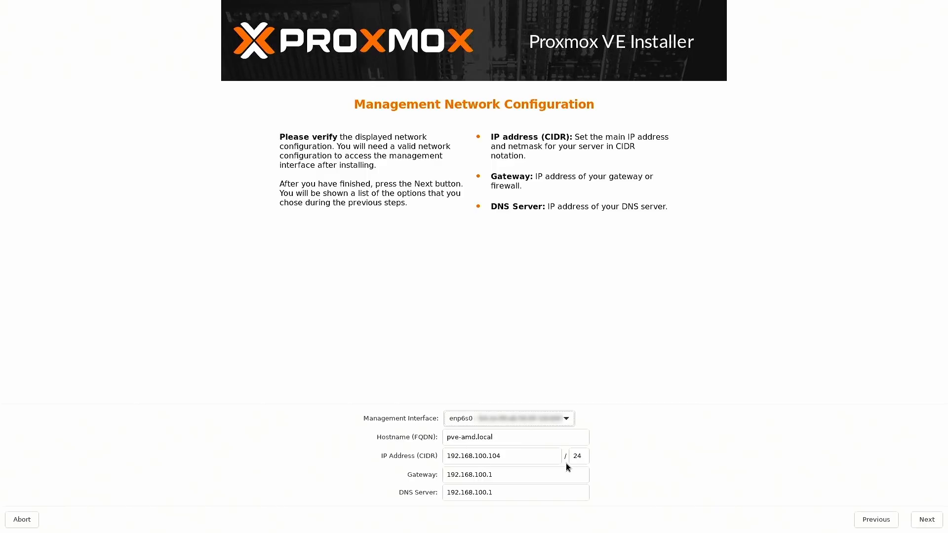
Accept the management network configuration and start the installation from the summary, keeping the automatic reboot
left_click(927, 520)
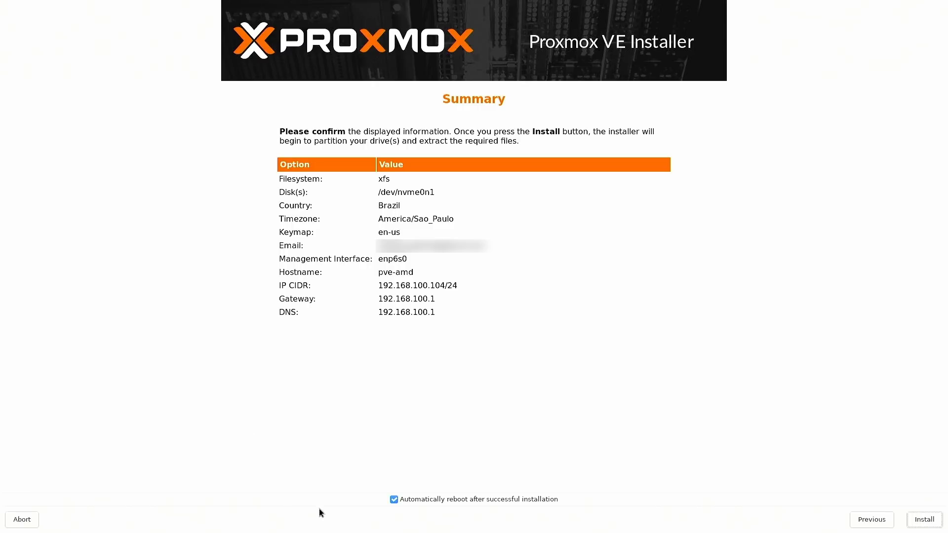
left_click(924, 520)
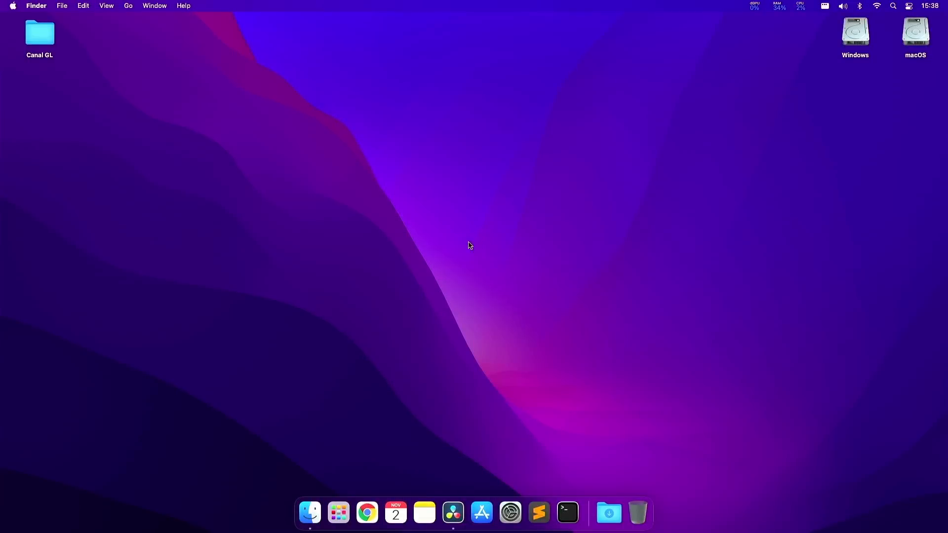
left_click(373, 503)
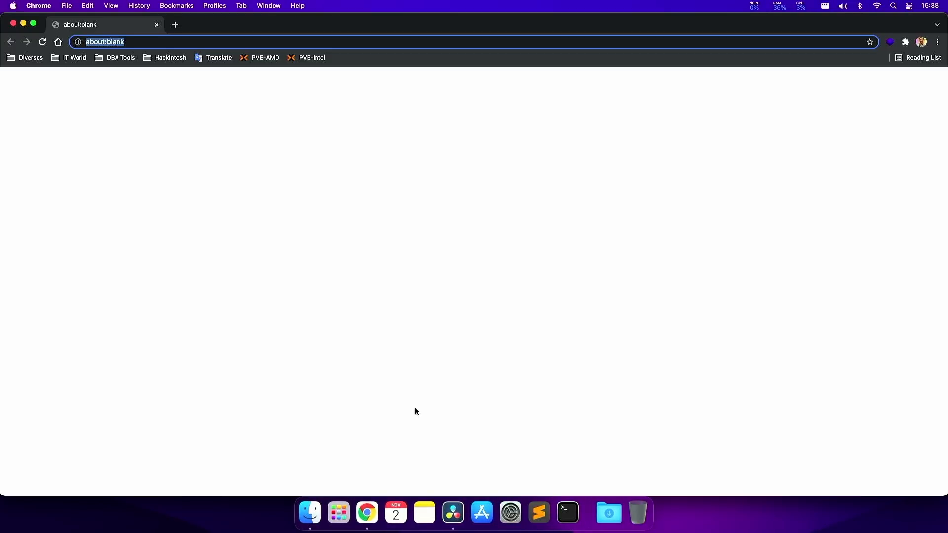
left_click(265, 59)
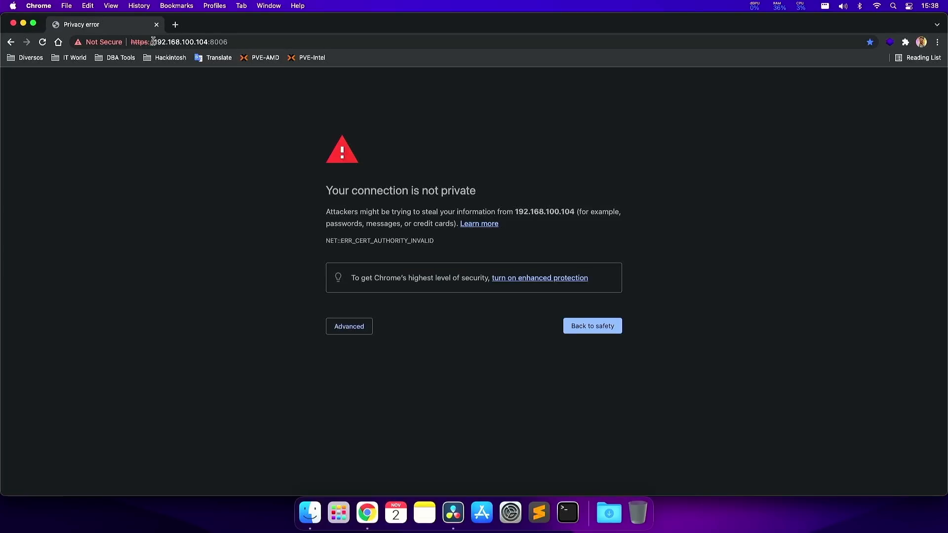
left_click_drag(153, 42, 208, 42)
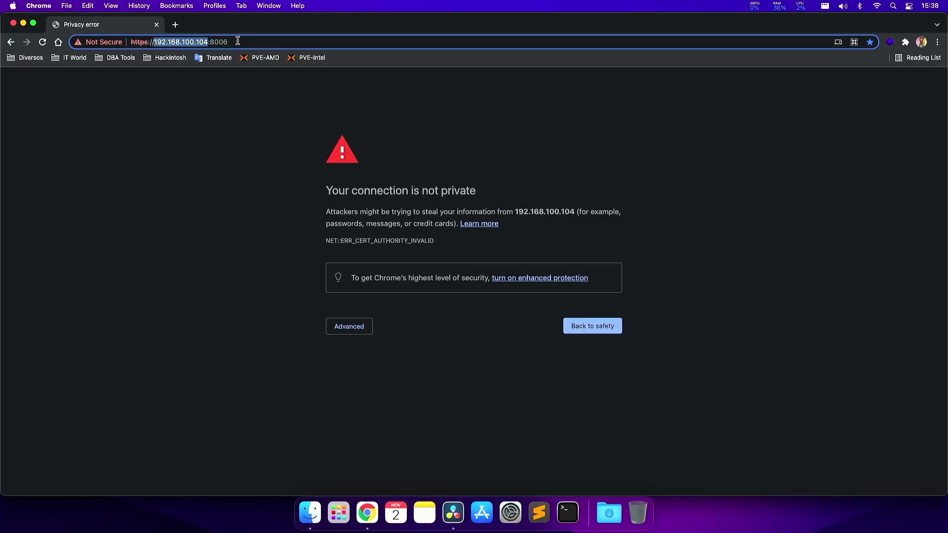
left_click_drag(231, 42, 125, 38)
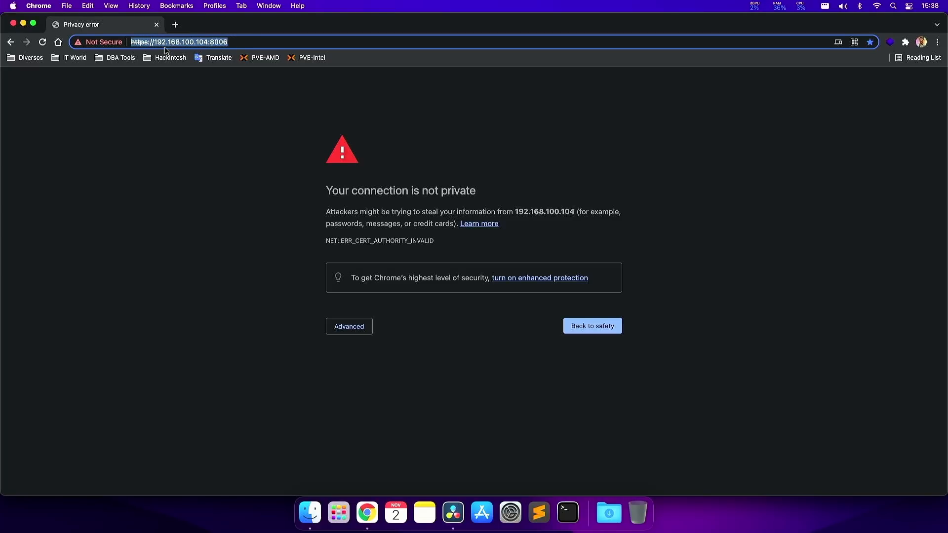
left_click(647, 232)
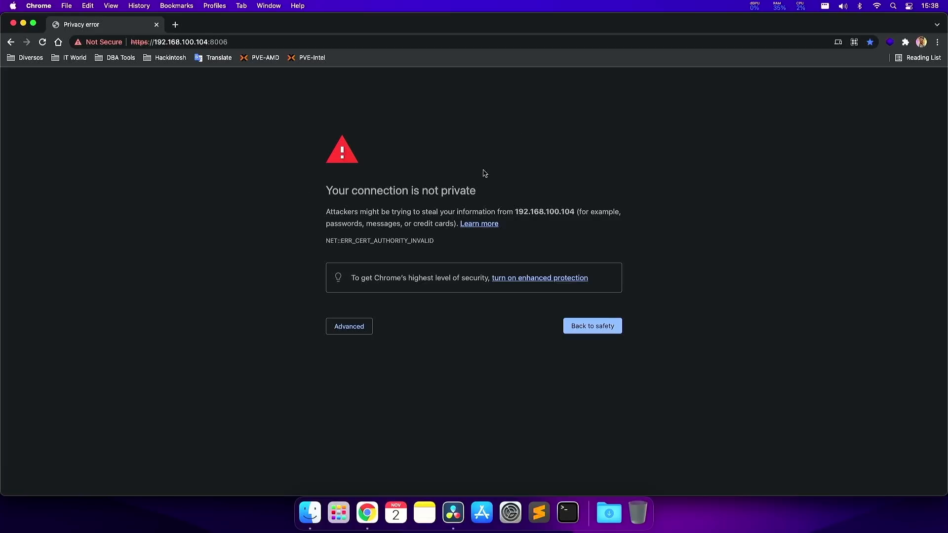
left_click(350, 329)
left_click(400, 404)
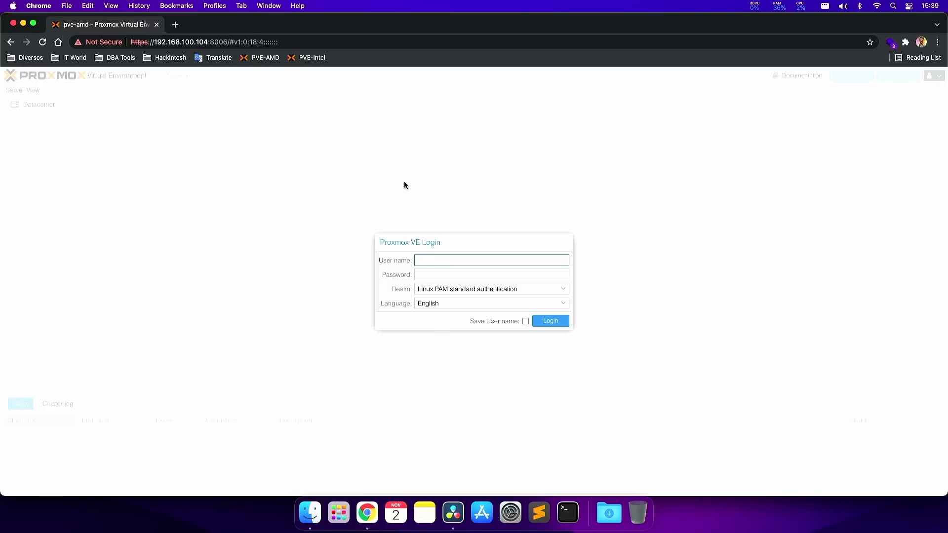
Log in to Proxmox VE as root with the account password, with the user name saved
type("root")
key("Tab")
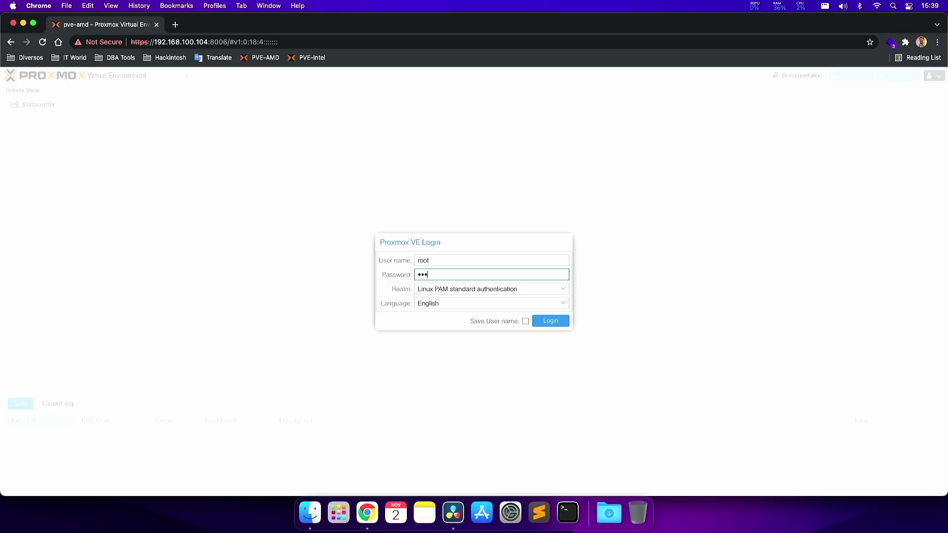
type("••••••••")
left_click(525, 321)
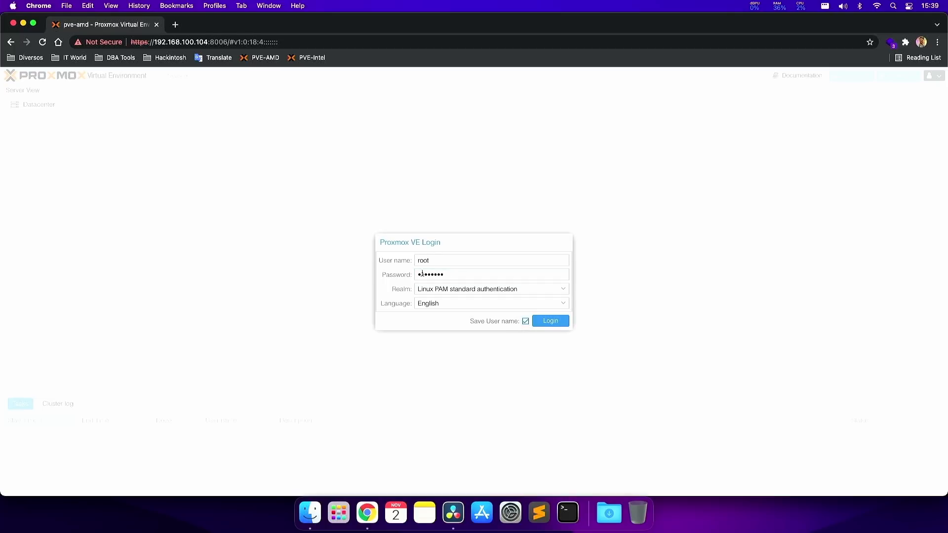
left_click(556, 323)
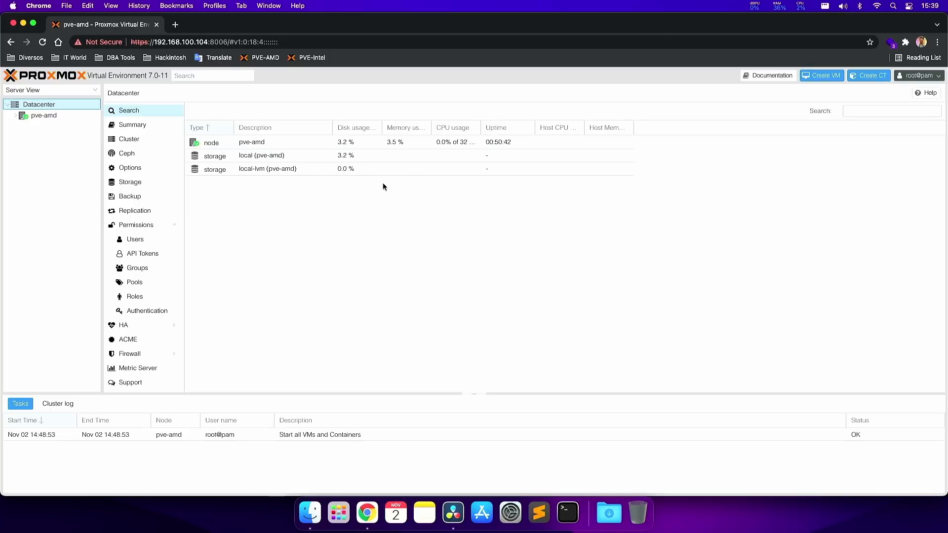
Open the shell of the pve-amd node and expand the node in the server tree
left_click(57, 119)
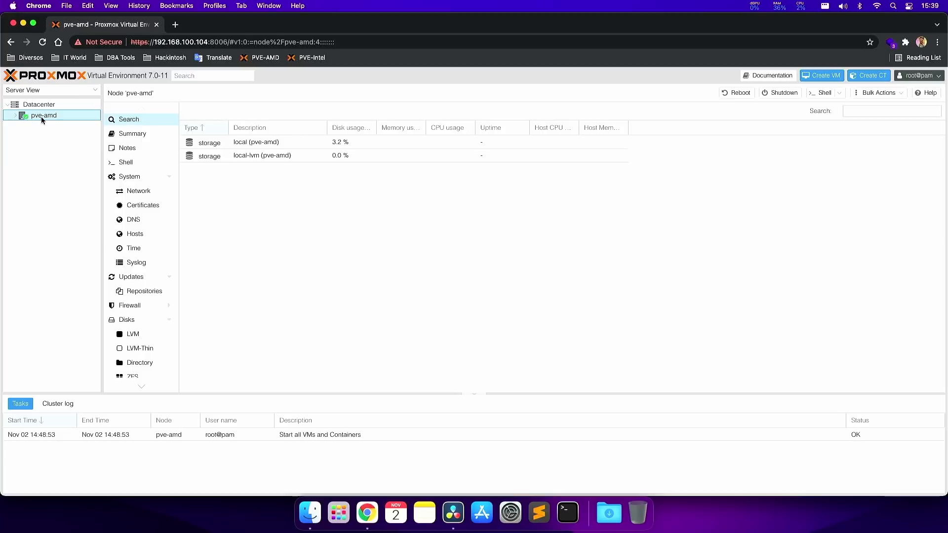
left_click(129, 163)
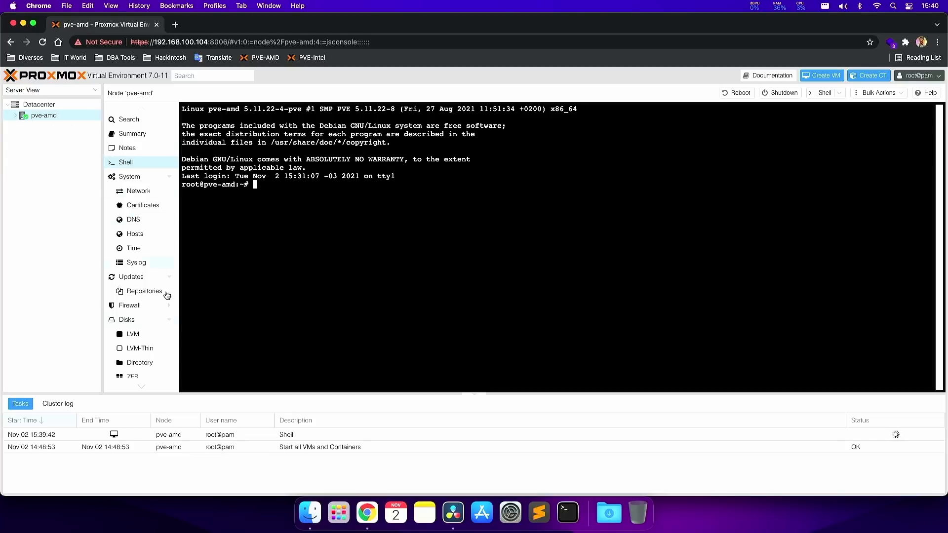
left_click(16, 115)
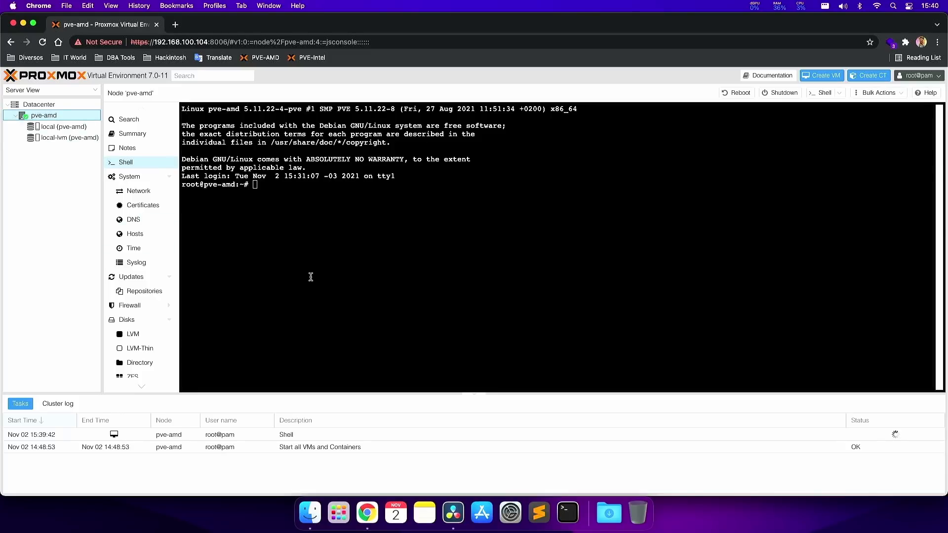
left_click(323, 255)
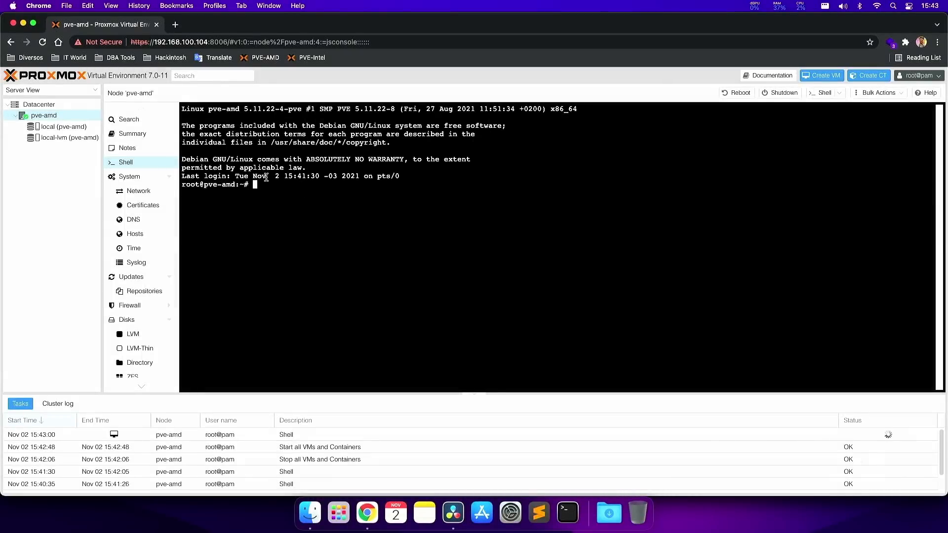
Launch the OSX-KVM-PROXMOX script in the pve-amd shell by completing the osx command
type("osx")
key("Tab")
key("Return")
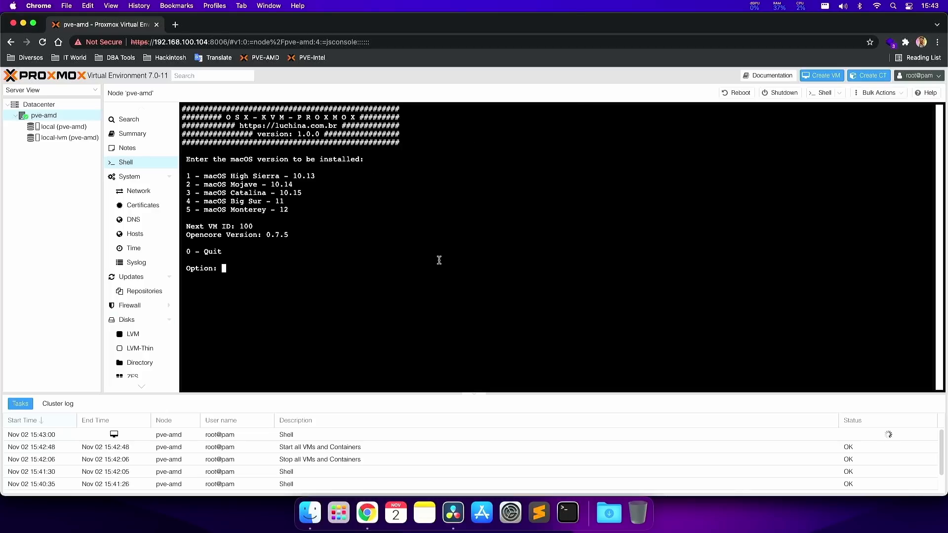
Review the listed macOS versions and choose option 5, macOS Monterey, for installation
left_click_drag(188, 176, 355, 208)
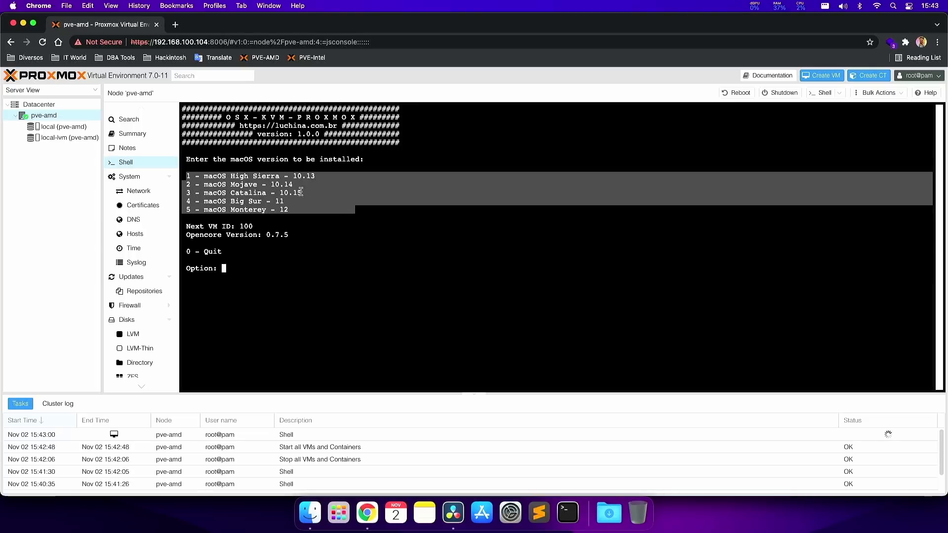
left_click(236, 176)
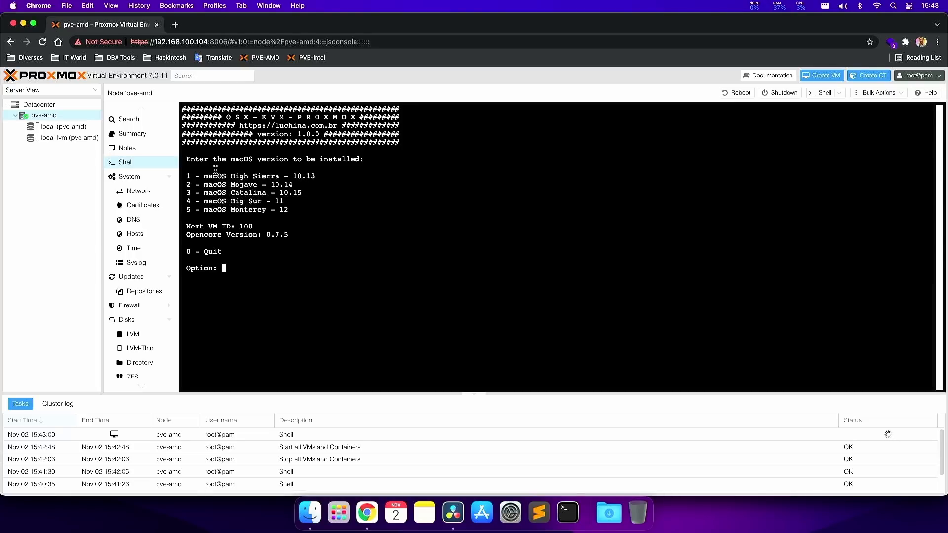
left_click_drag(293, 176, 317, 181)
mouse_move(204, 210)
left_mouse_down()
mouse_move(289, 209)
mouse_move(188, 210)
left_mouse_up()
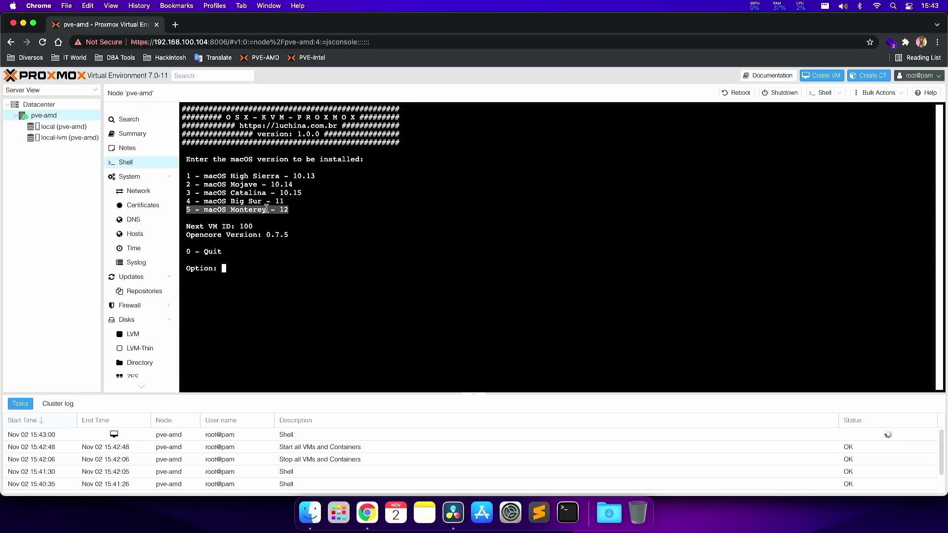
type("5")
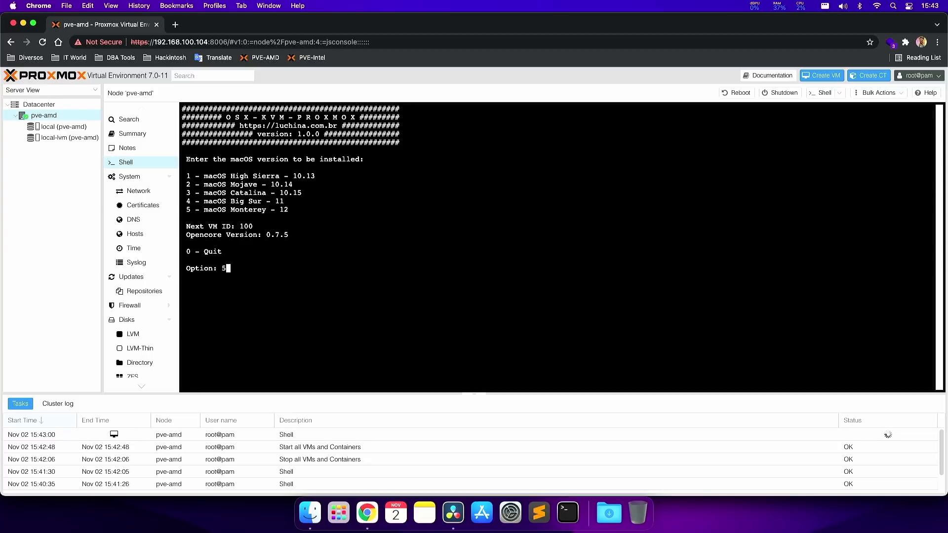
key("Return")
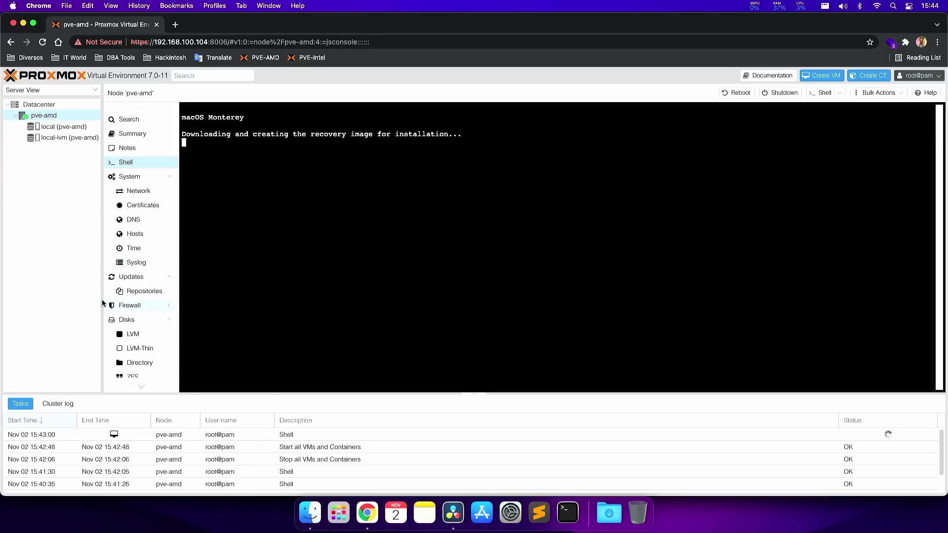
Open the PVE-AMD panel in a second tab, look through the node's syslog and local storage summary, and return to the shell tab
key("cmd+t")
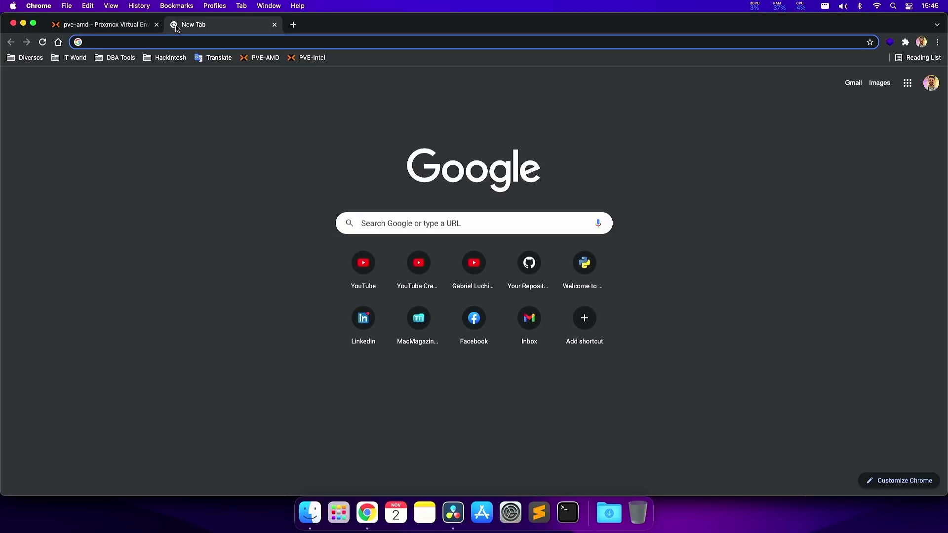
left_click(261, 59)
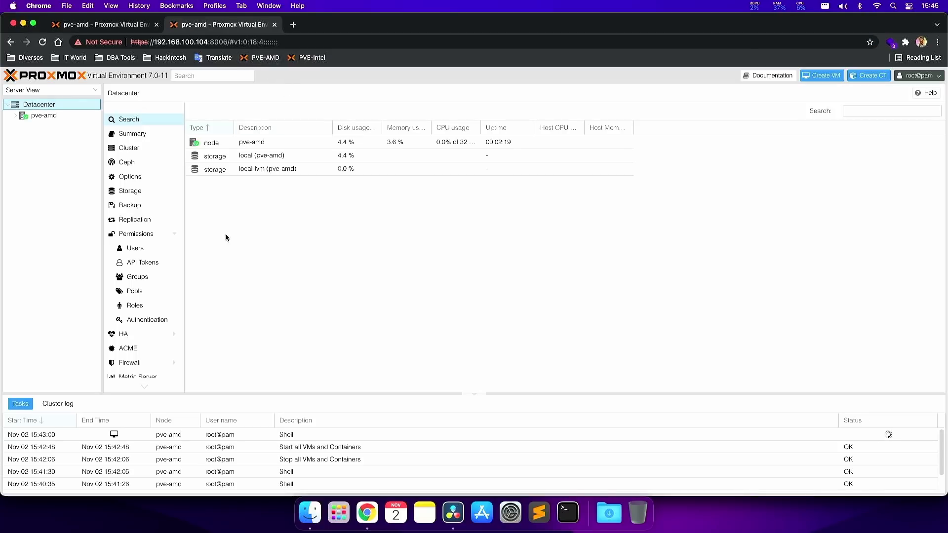
left_click(43, 116)
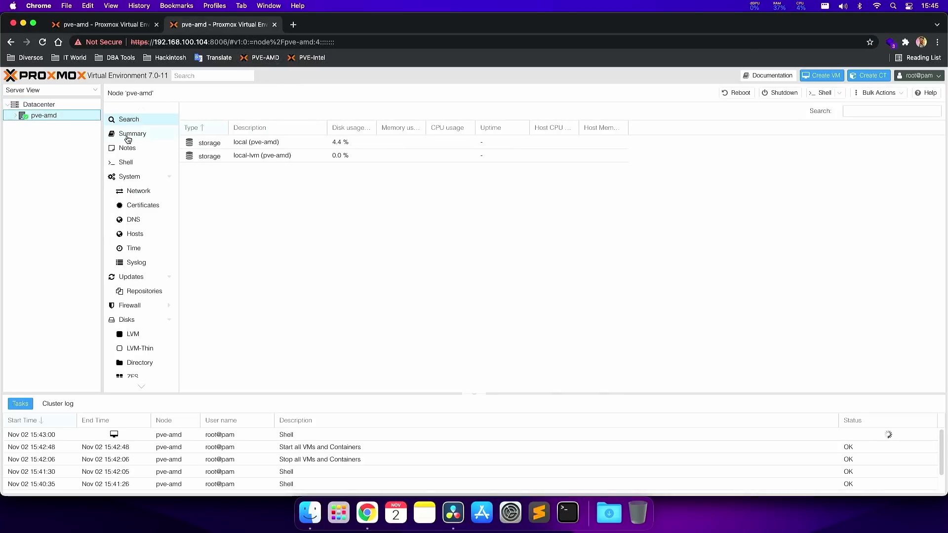
left_click(130, 135)
left_click(137, 263)
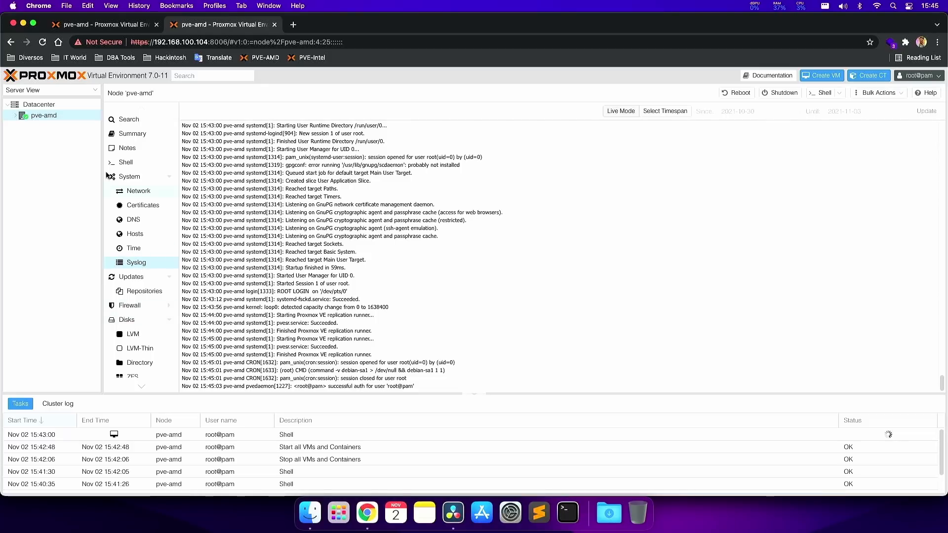
left_click(15, 116)
left_click(59, 127)
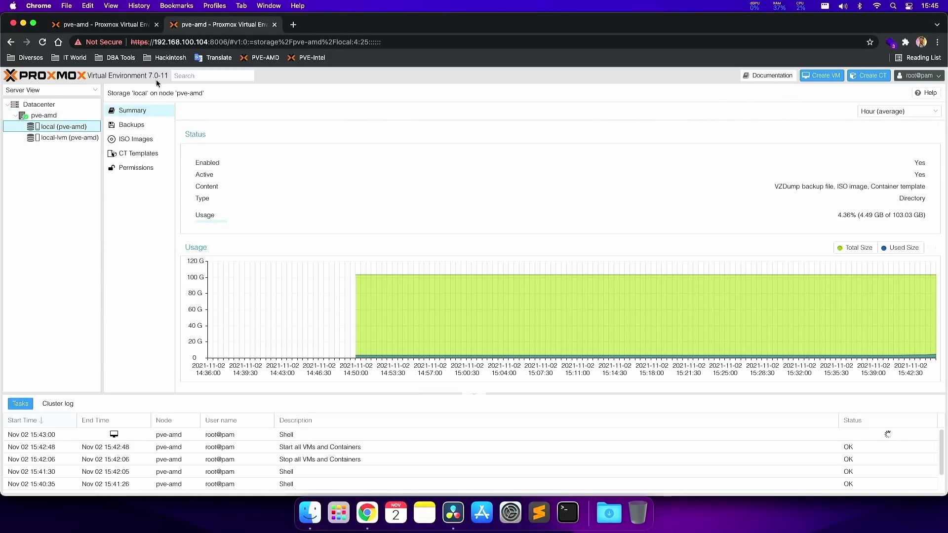
key("ctrl+shift+Tab")
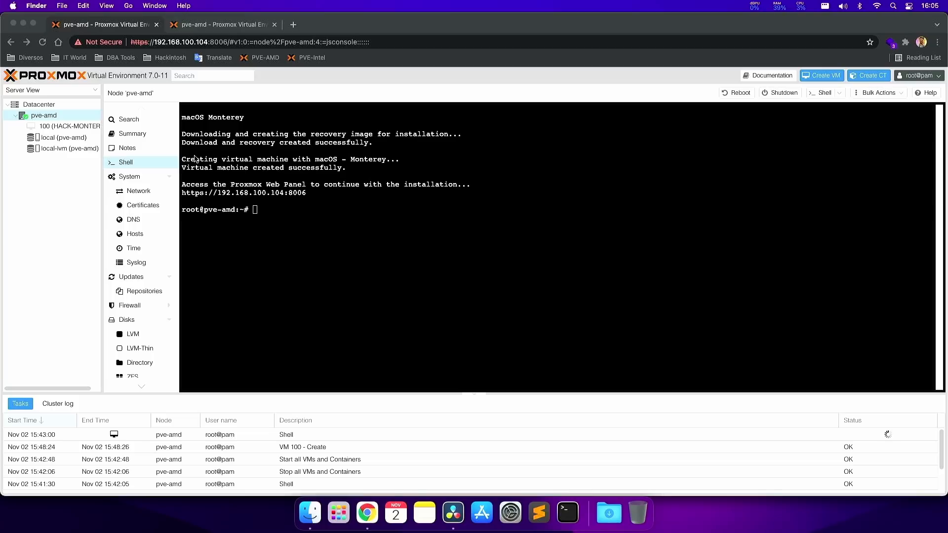
Review the shell output on the recovery image, the virtual machine creation and the web panel address
left_click(380, 149)
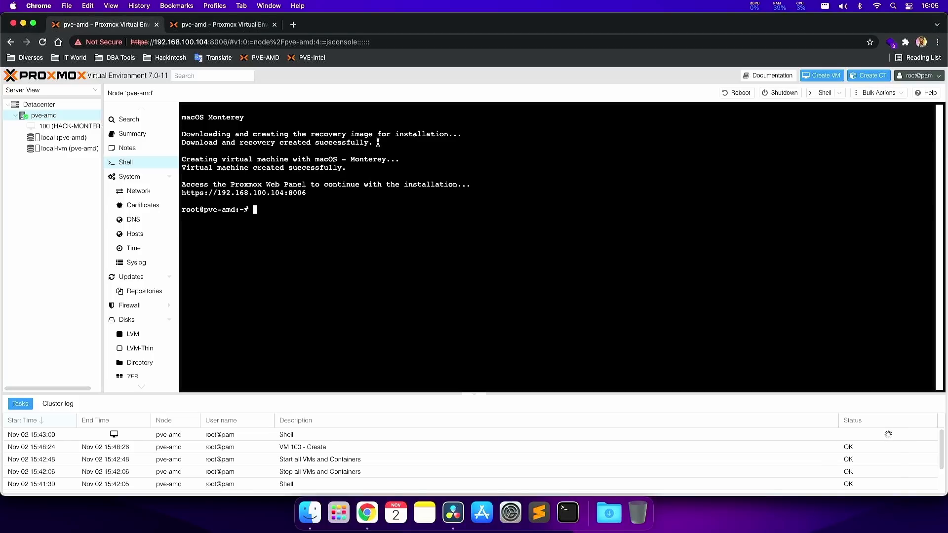
left_click_drag(378, 142, 181, 143)
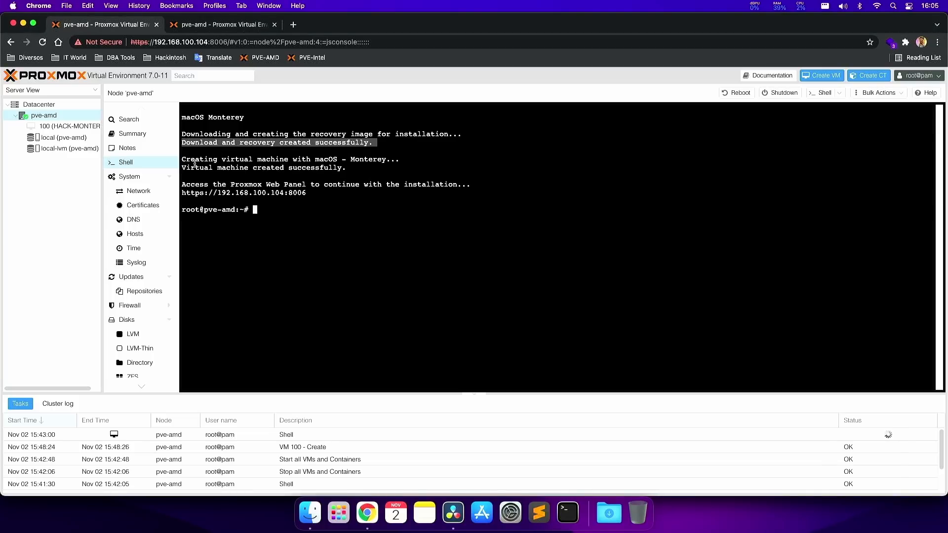
left_click_drag(181, 159, 251, 167)
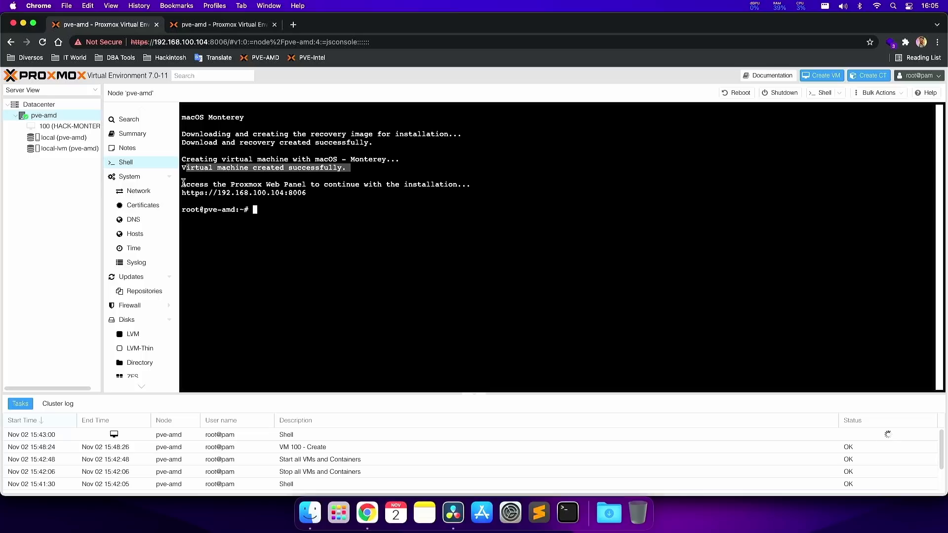
left_click_drag(182, 184, 488, 193)
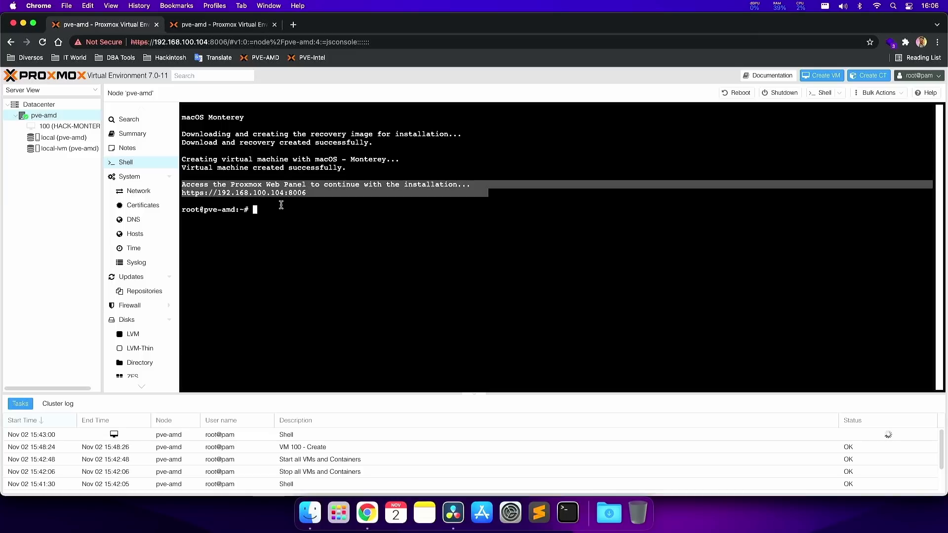
left_click(567, 513)
key("super+q")
left_click(291, 197)
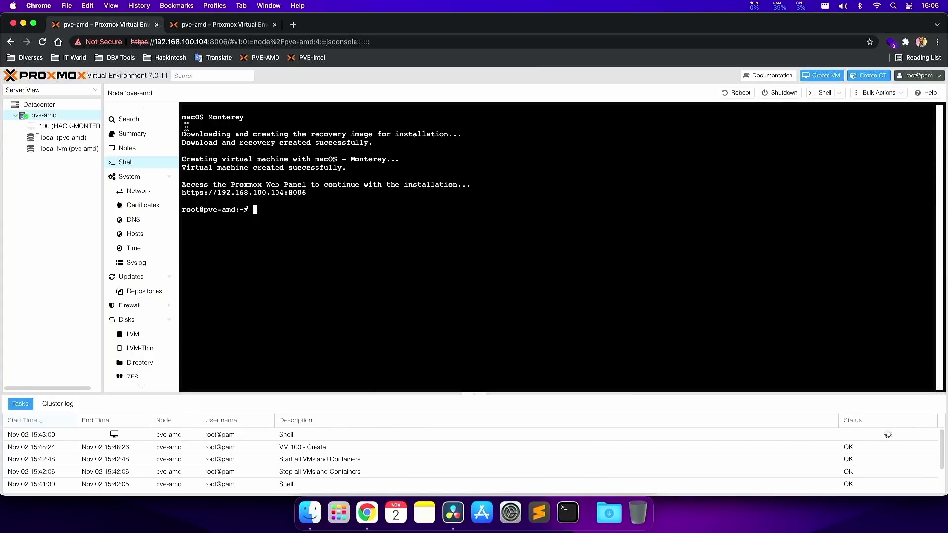
left_click_drag(185, 123, 292, 191)
left_click(291, 190)
Run the OSX-KVM-PROXMOX script again and check the macOS Monterey option and the next VM ID
type("osx")
key("Tab")
key("Return")
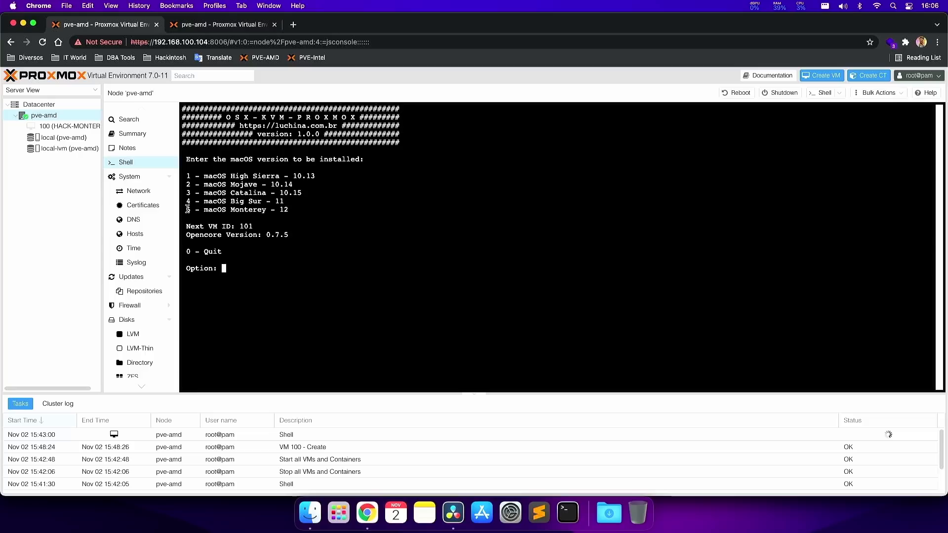
left_click_drag(186, 209, 286, 208)
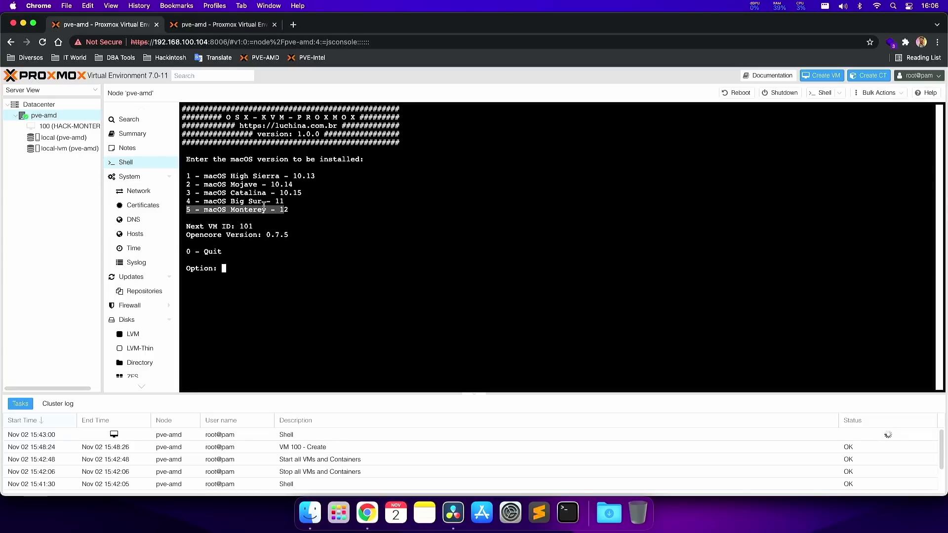
left_click_drag(187, 226, 240, 226)
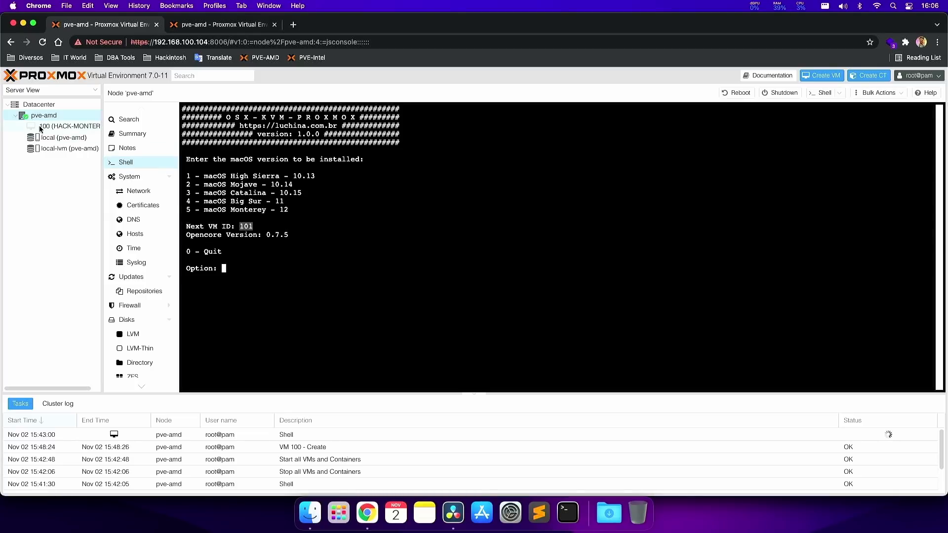
Check the OpenCore version in the script's menu and quit the script with option 0
left_click_drag(186, 233, 293, 235)
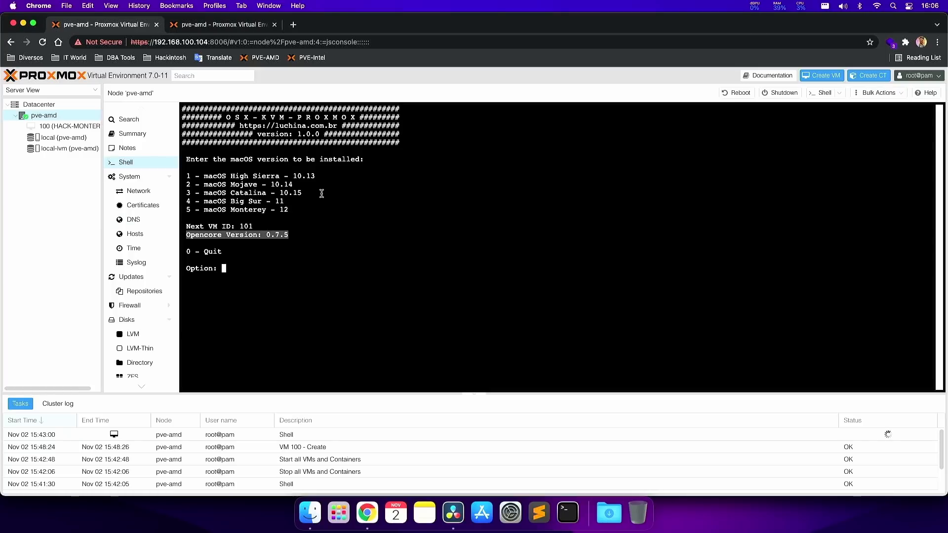
type("0")
key("Return")
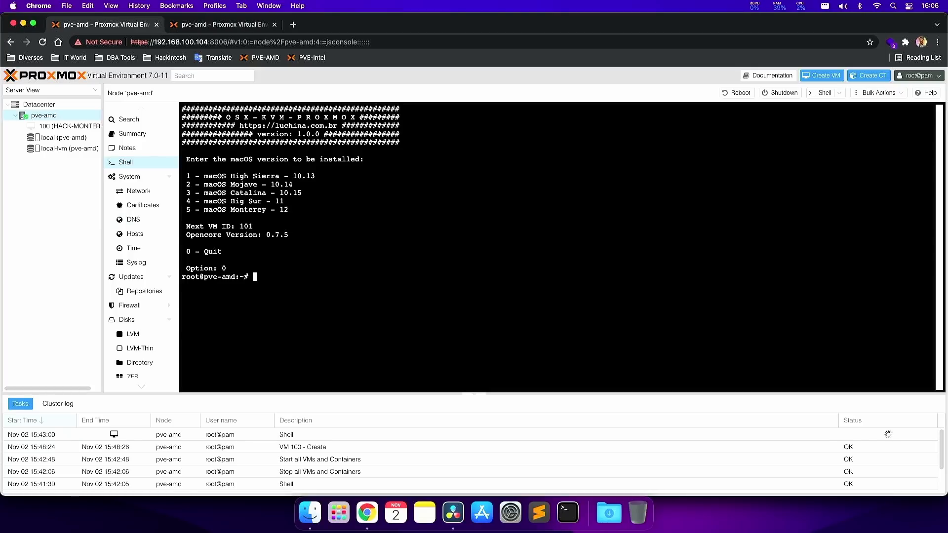
Open the console of virtual machine 100 (HACK-MONTEREY) and start the machine
left_click(69, 127)
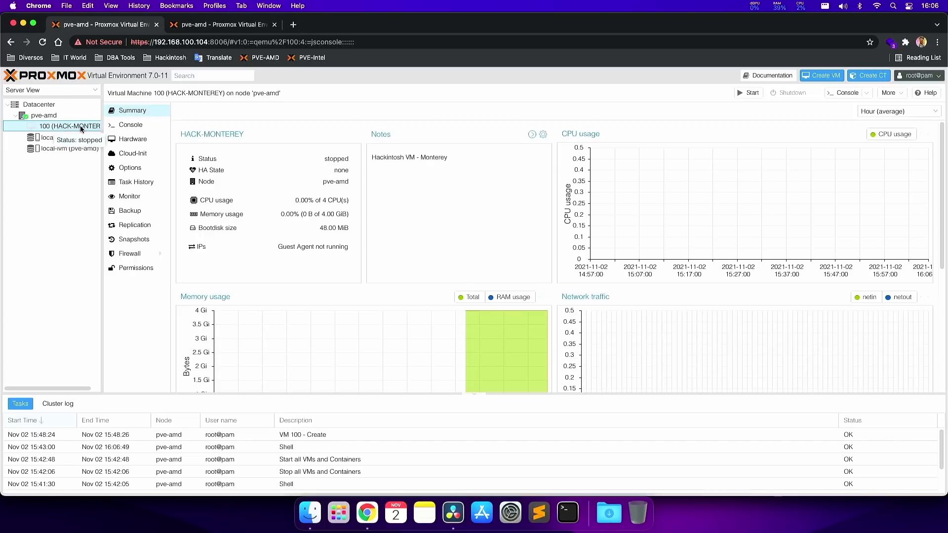
left_click(129, 125)
left_click(182, 278)
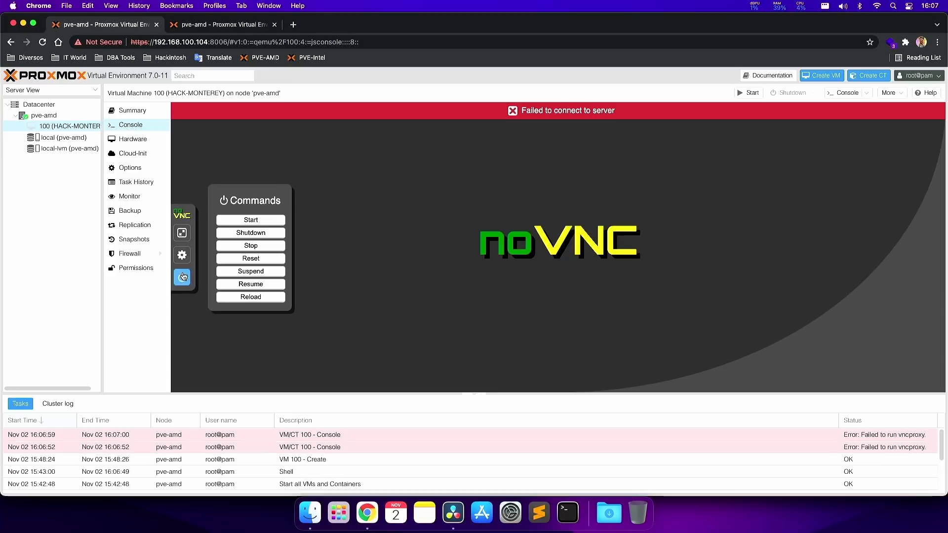
left_click(252, 221)
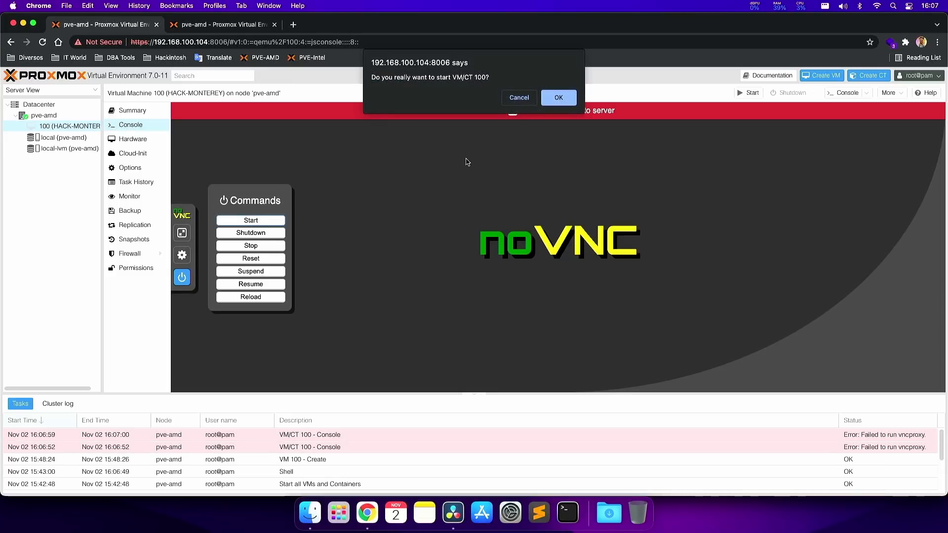
left_click(558, 98)
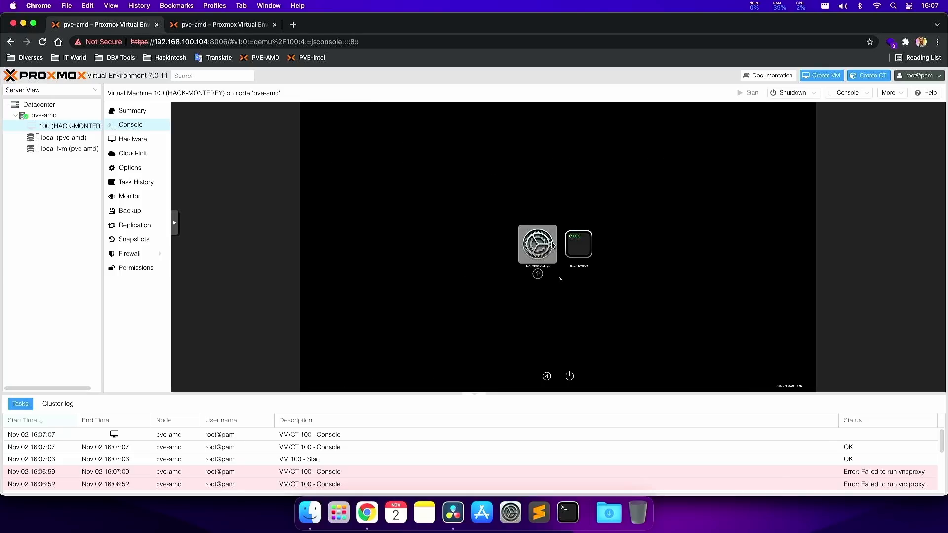
Boot the virtual machine from the MONTEREY (dmg) entry in the boot picker
key("Right")
key("Left")
key("Return")
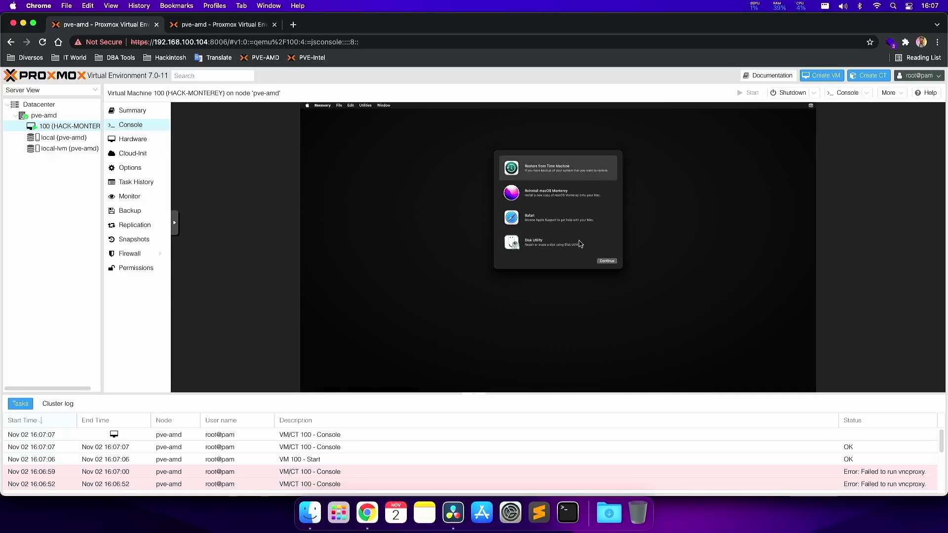
Open Disk Utility from the recovery window and set its sidebar to show all devices
left_click(535, 244)
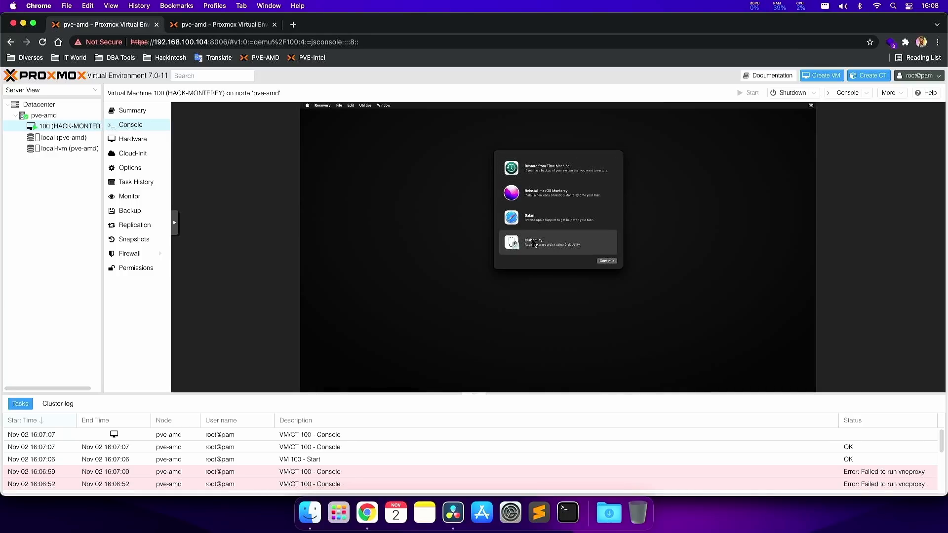
double_click(534, 244)
left_click(489, 178)
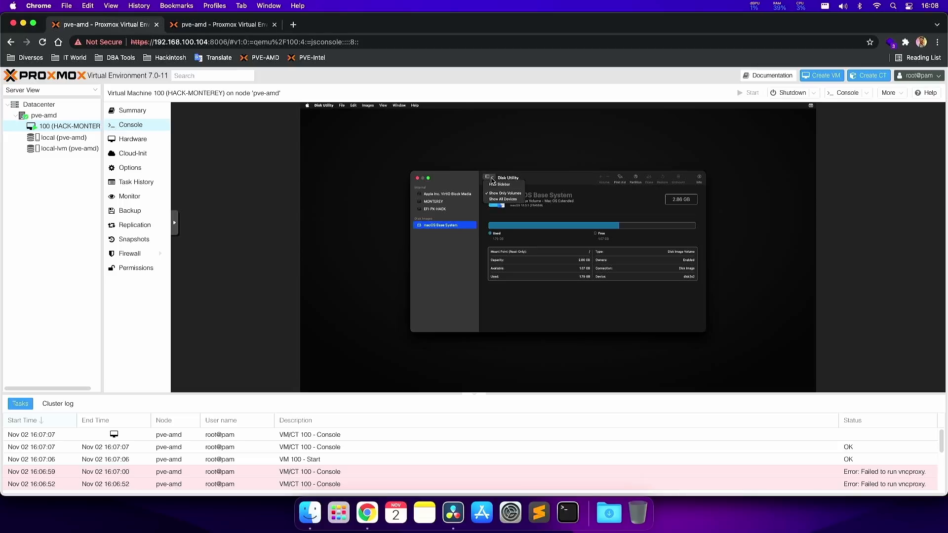
left_click(502, 199)
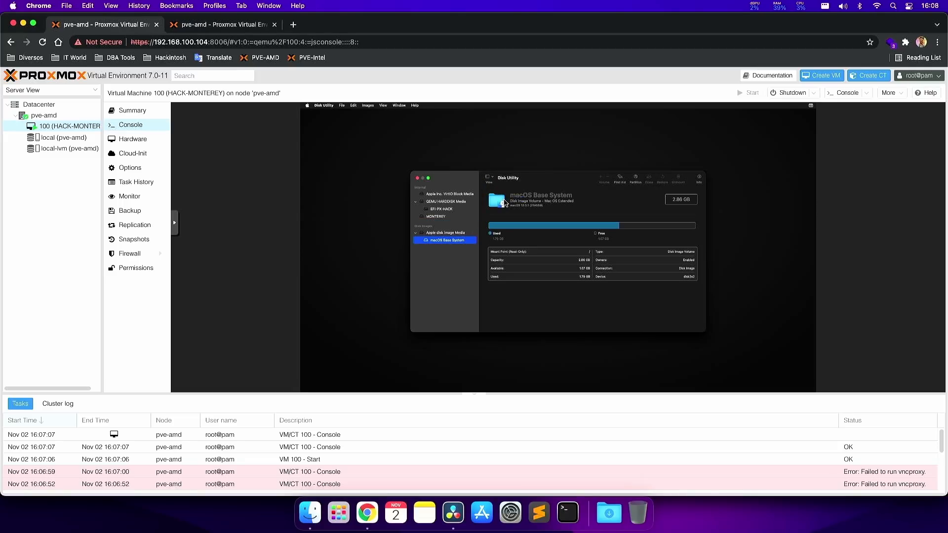
Erase the Apple Inc. VirtIO Block Media disk with the name macOS, APFS format and GUID Partition Map scheme
left_click(433, 194)
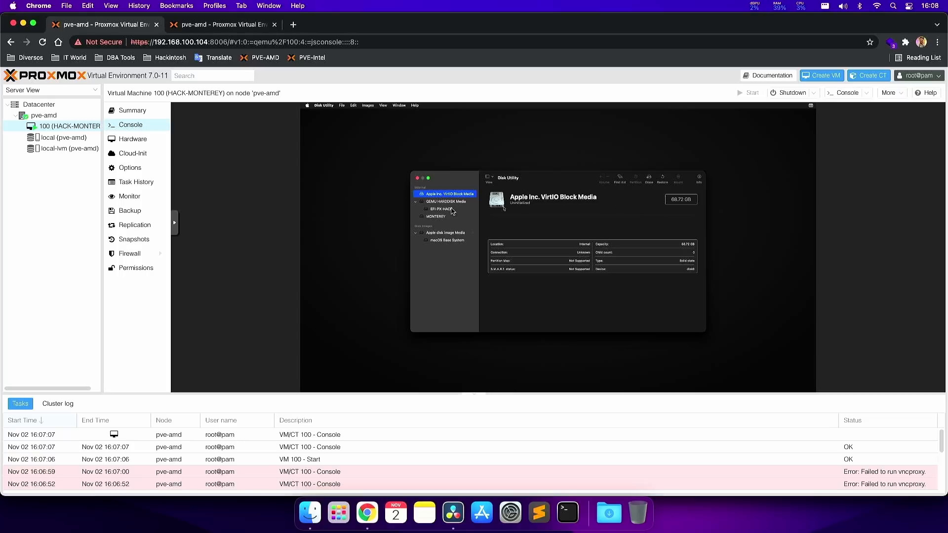
left_click(436, 203)
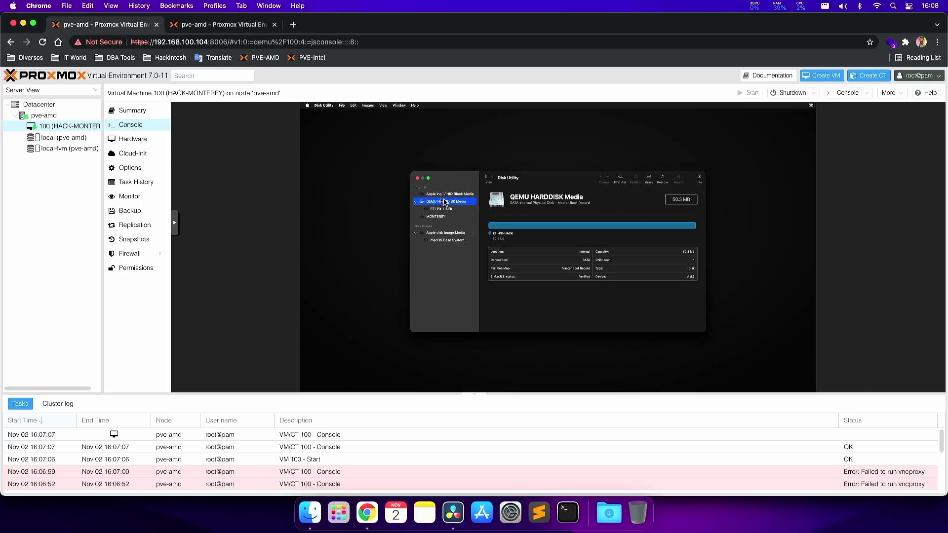
left_click(443, 218)
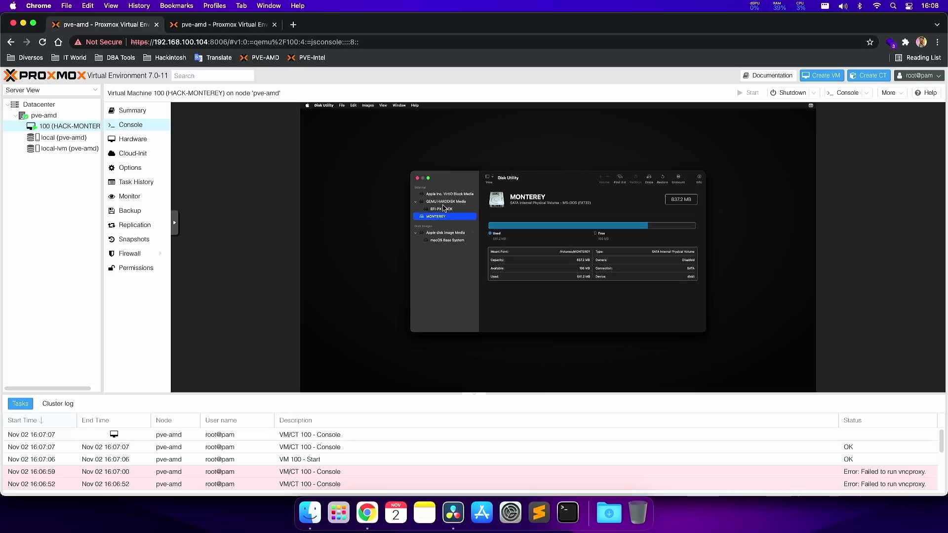
left_click(445, 195)
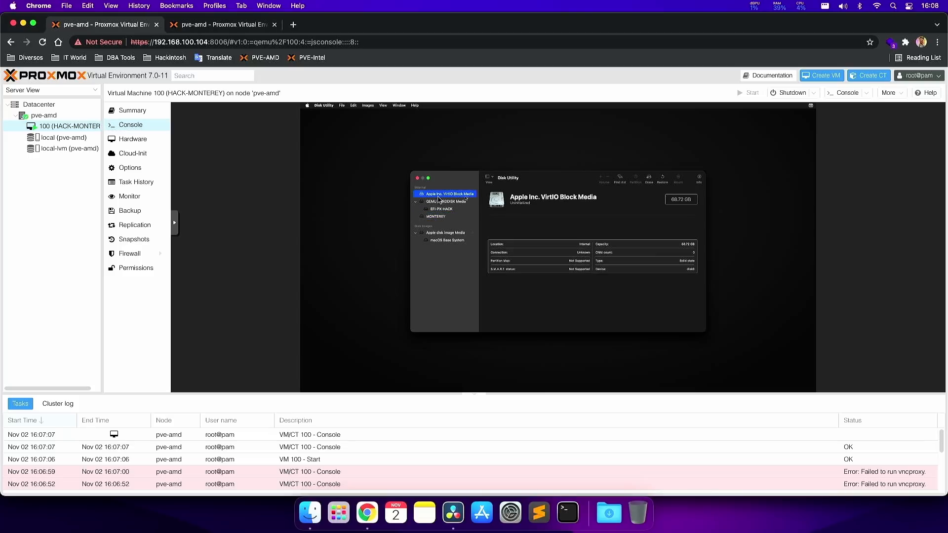
left_click(649, 178)
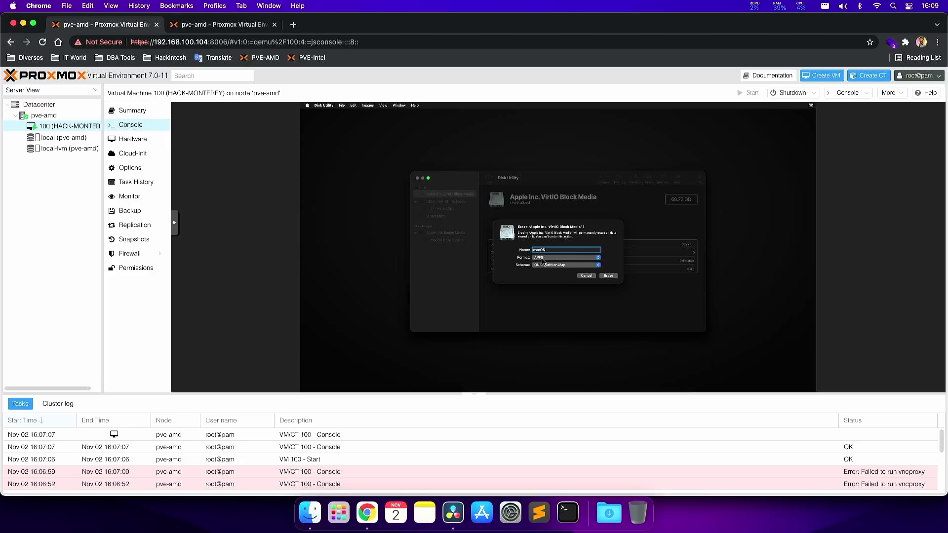
left_click(611, 276)
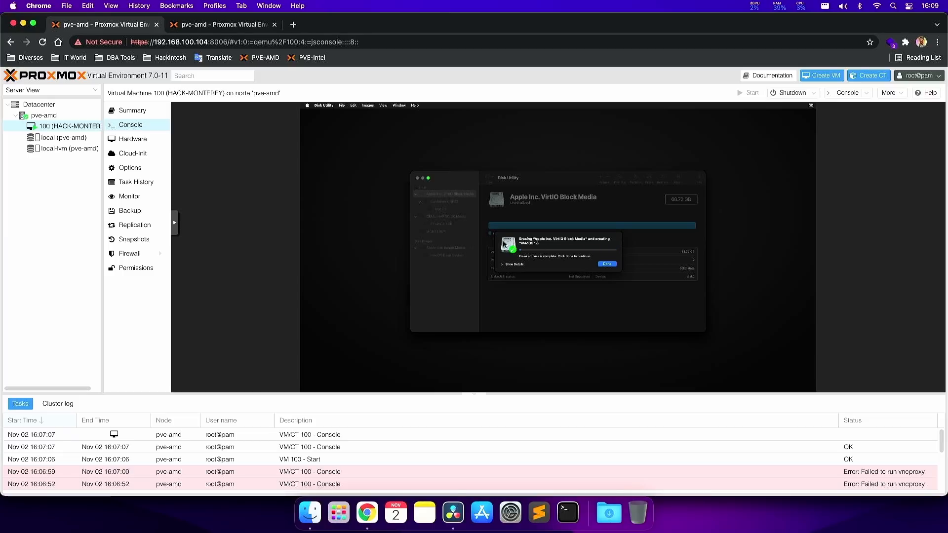
left_click(607, 265)
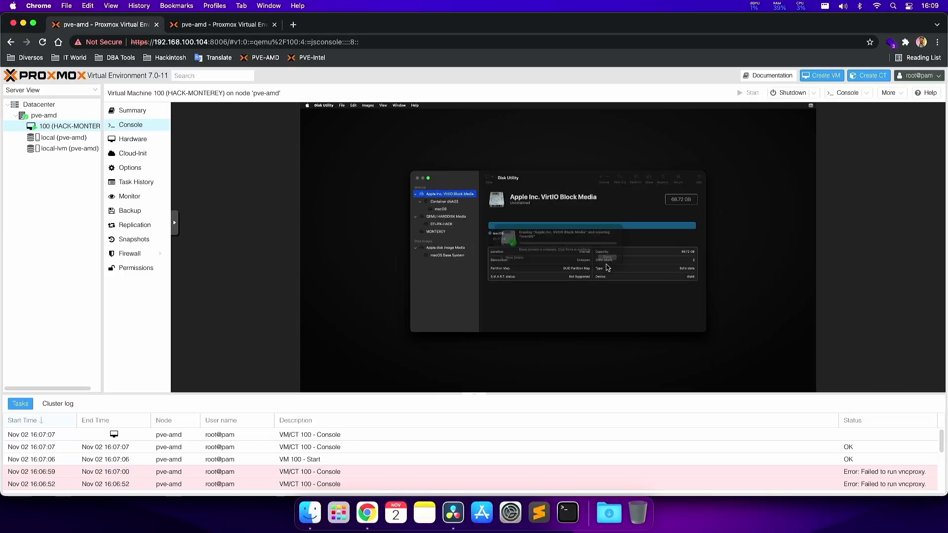
Review the VirtIO disk, the QEMU HARDDISK Media disk, and the EFI-PX-HACK and MONTEREY volumes in Disk Utility
left_click(325, 105)
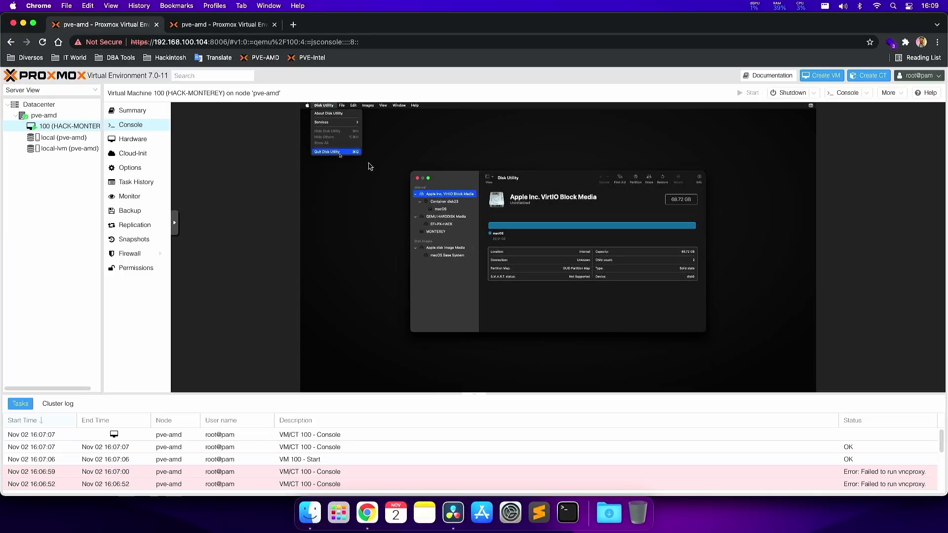
left_click(534, 207)
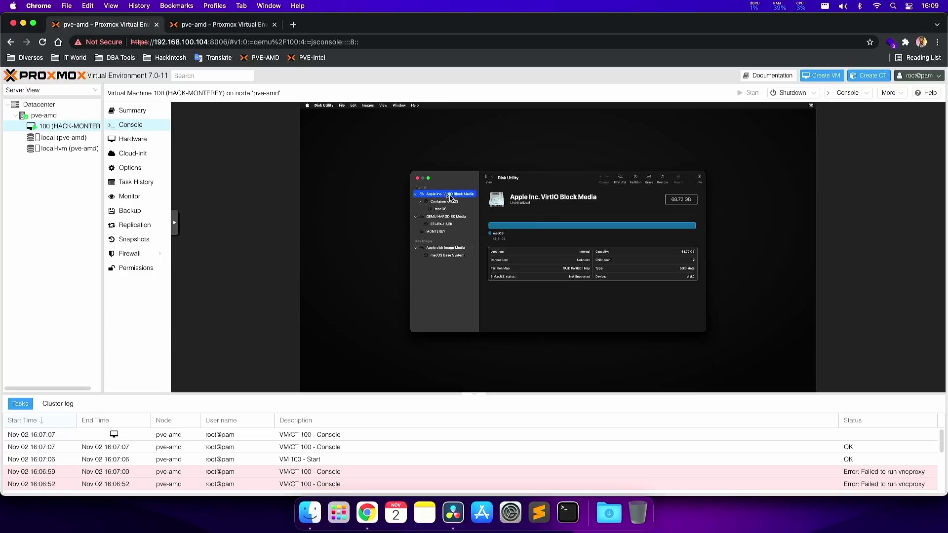
left_click(447, 217)
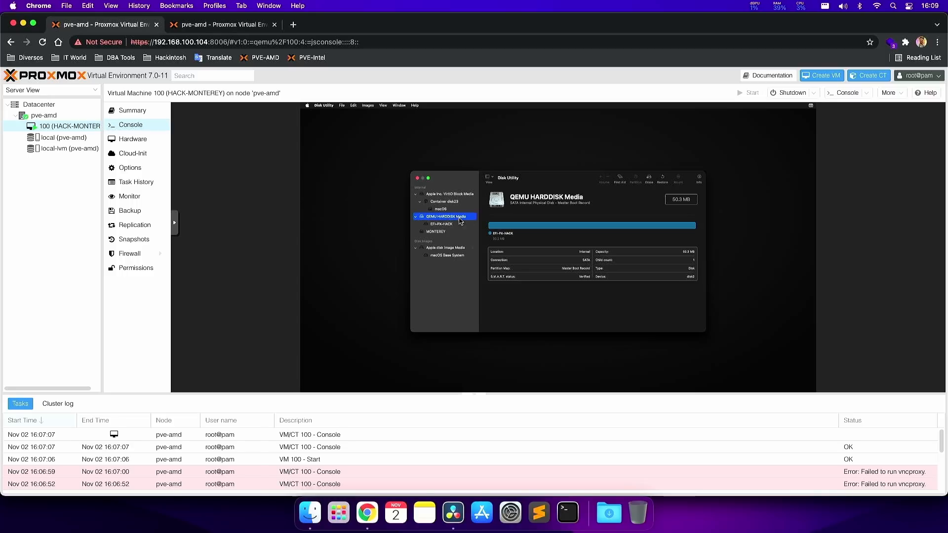
left_click(438, 196)
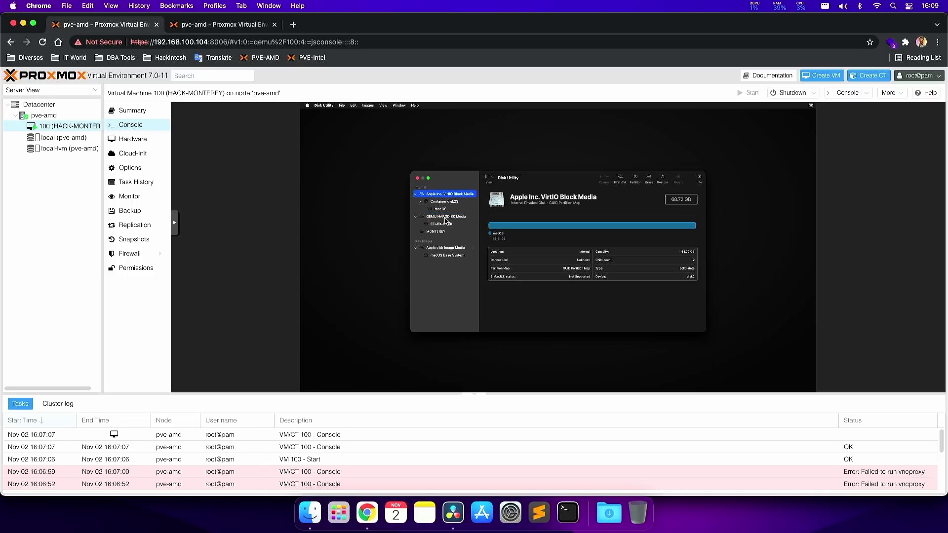
left_click(445, 218)
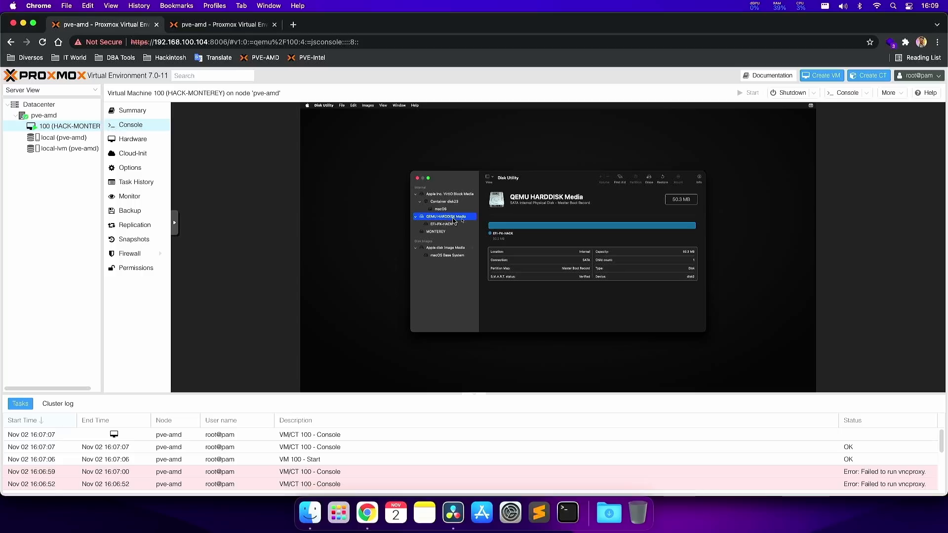
left_click(454, 226)
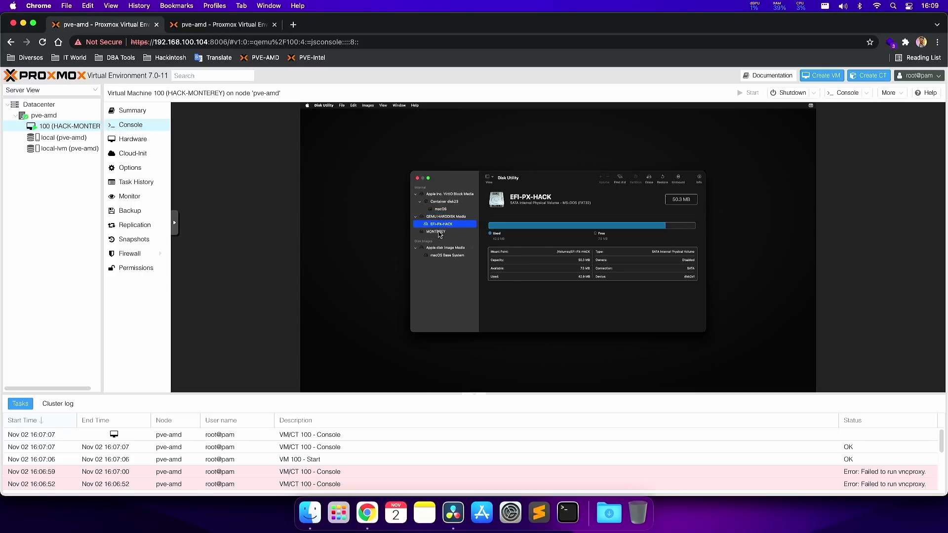
left_click(442, 232)
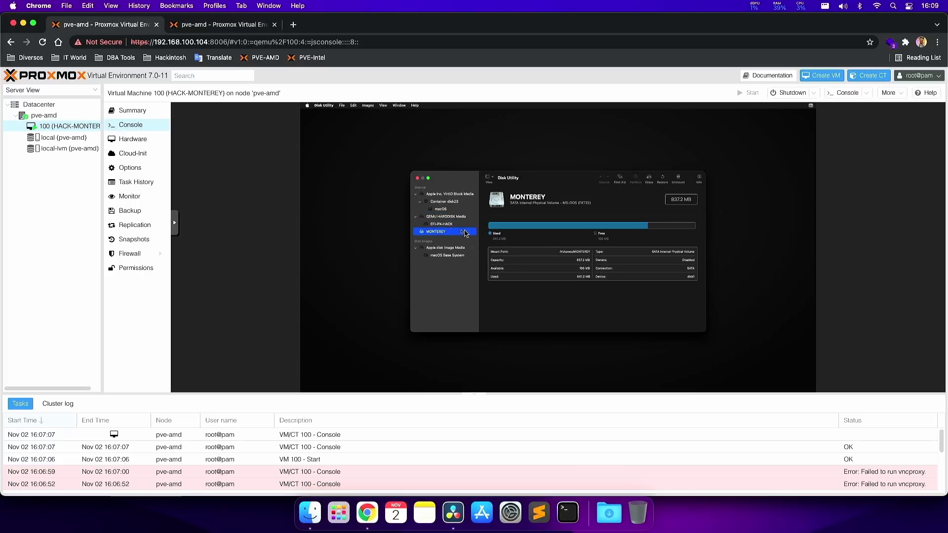
Quit Disk Utility and start Reinstall macOS Monterey, continuing to the software license agreement
left_click(323, 105)
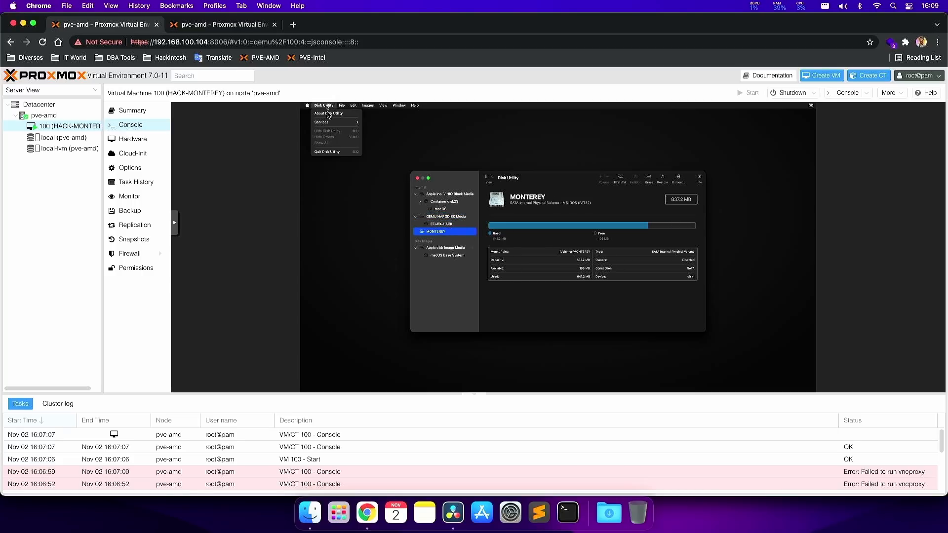
left_click(351, 151)
left_click(544, 198)
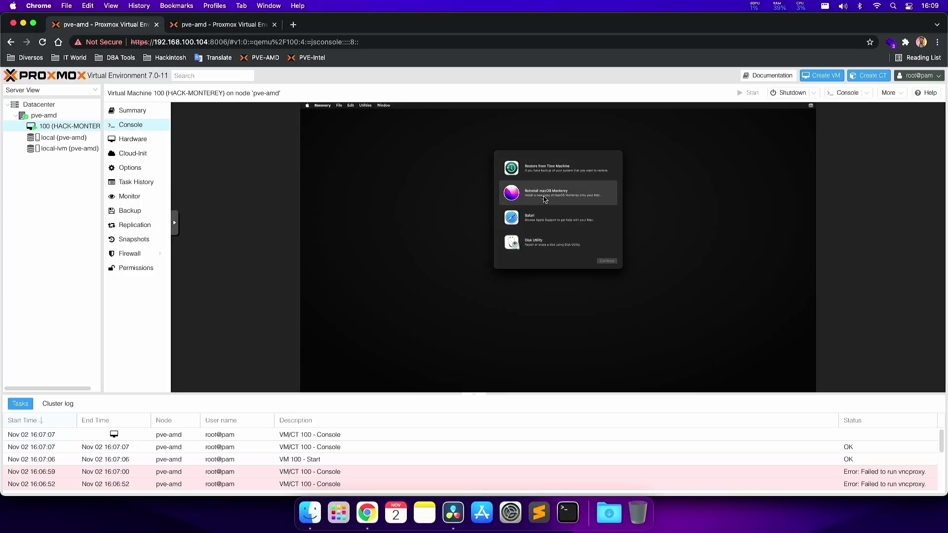
left_click(544, 198)
left_click(561, 296)
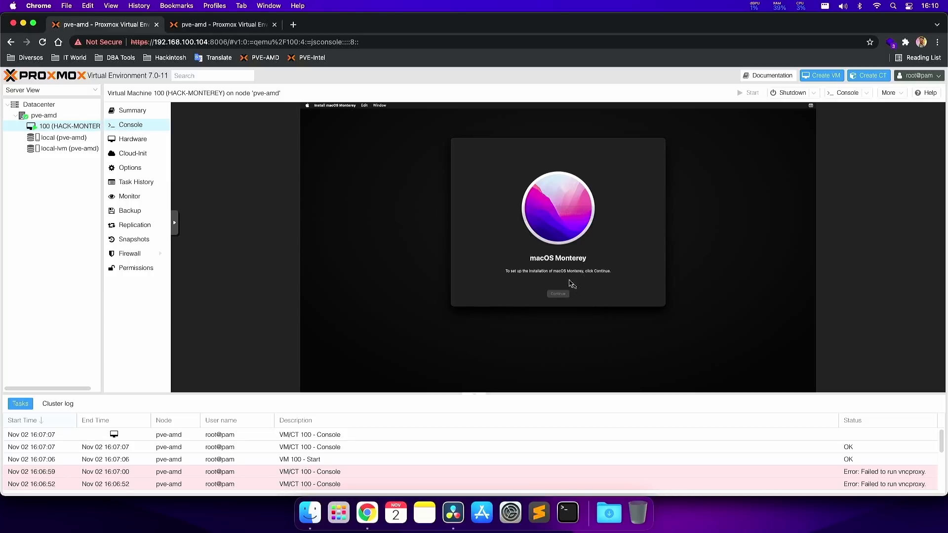
left_click(558, 293)
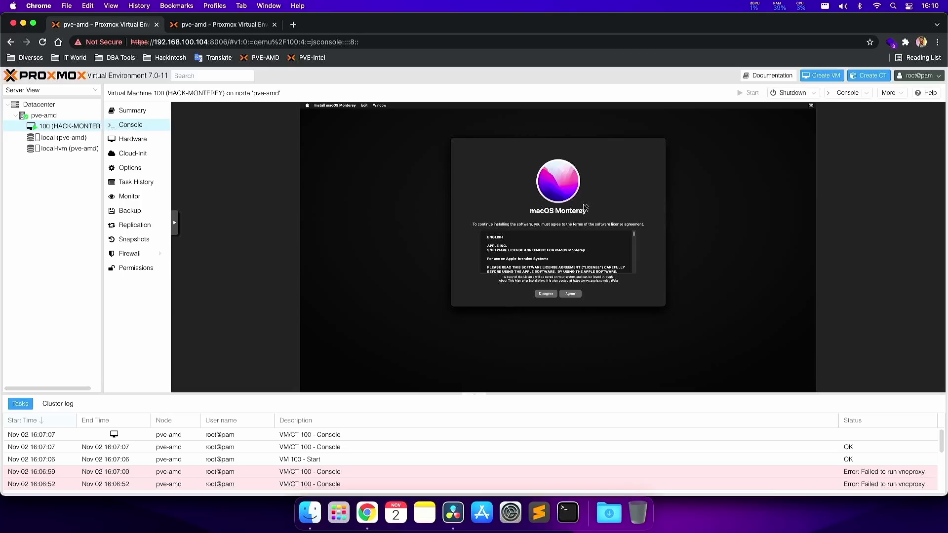
Agree to the macOS Monterey license terms and start the installation on the macOS disk
left_click(329, 106)
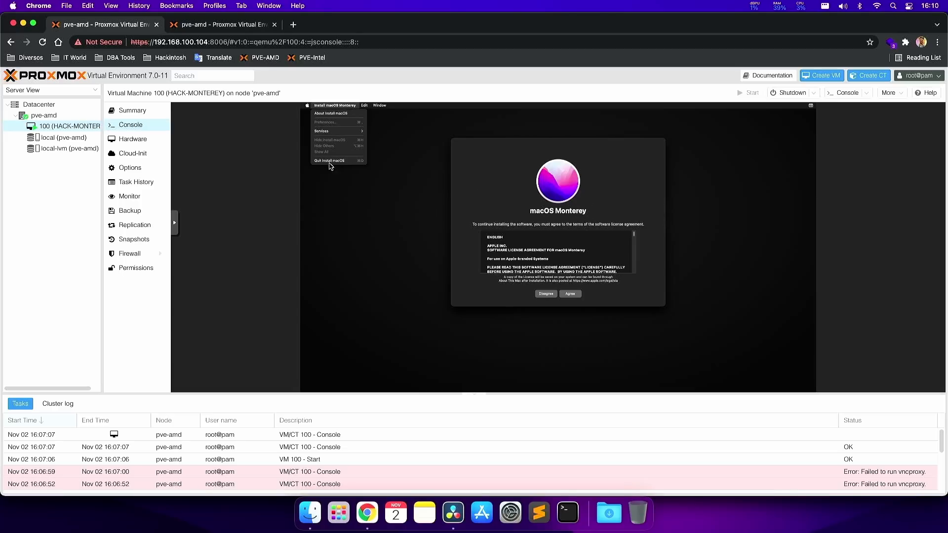
left_click(561, 200)
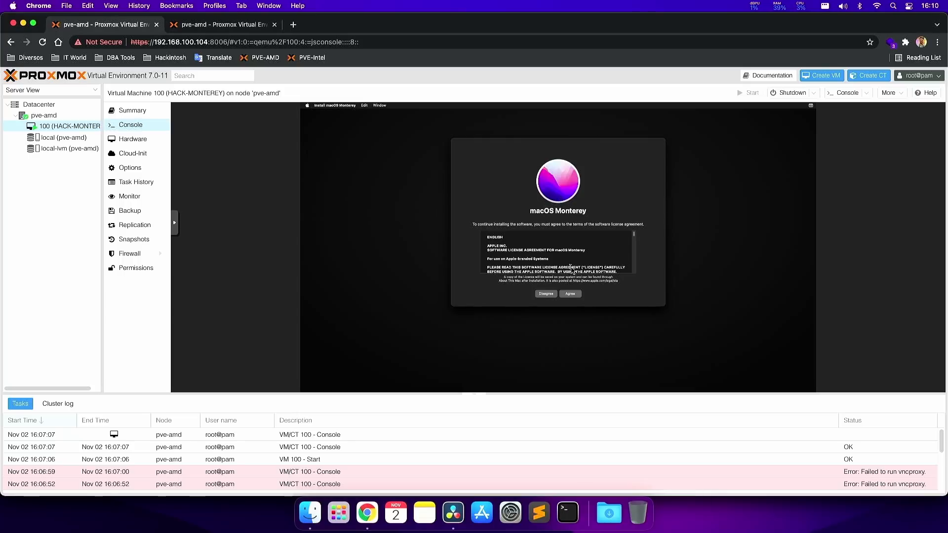
left_click(570, 295)
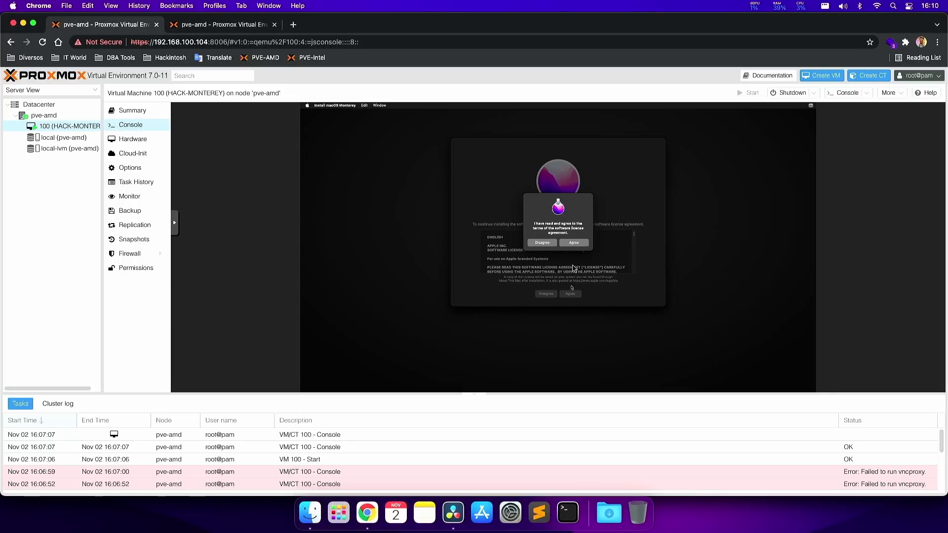
left_click(574, 247)
left_click(514, 251)
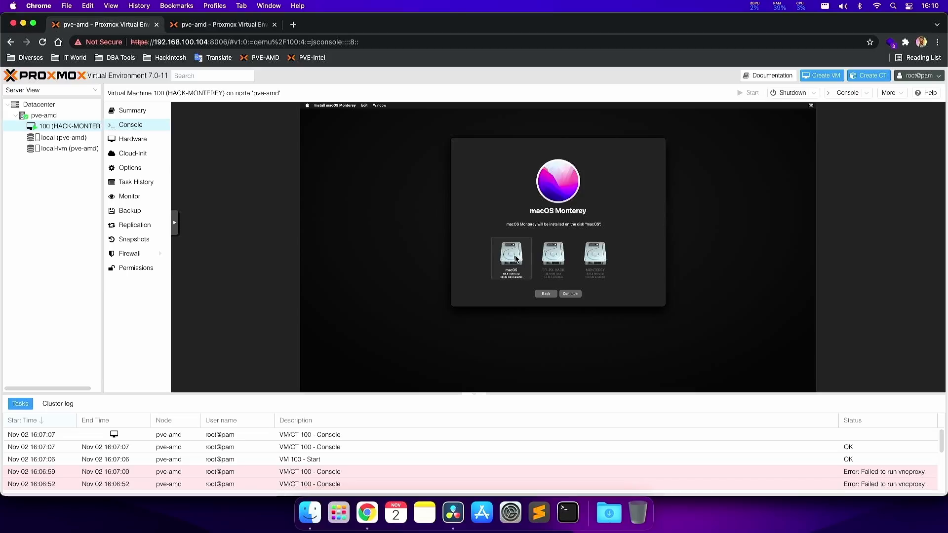
left_click(570, 296)
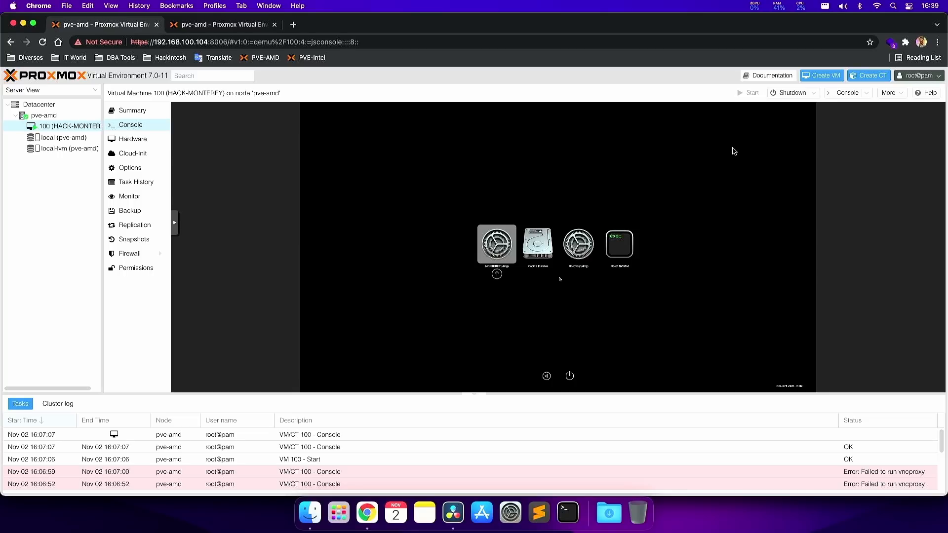
Boot the virtual machine from the macOS Installer entry to continue the installation
key("Right")
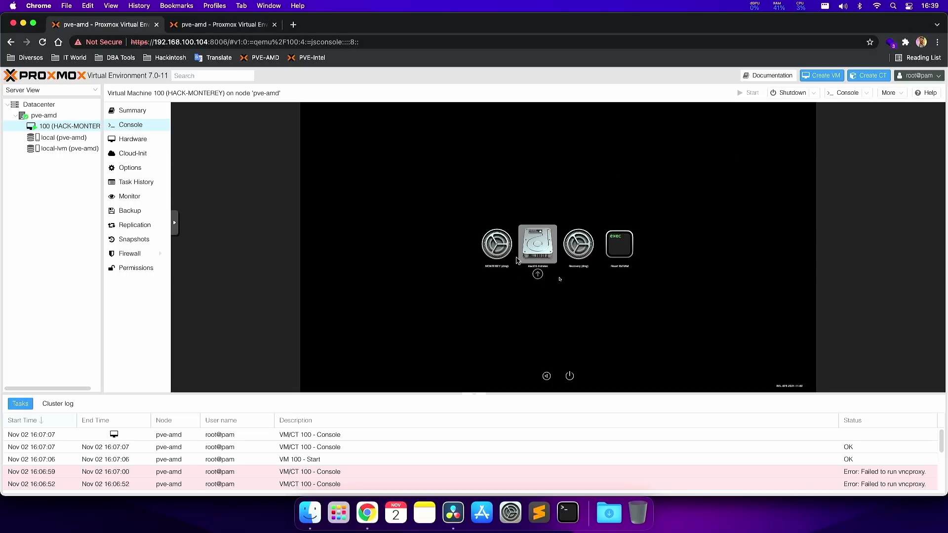
left_click(531, 252)
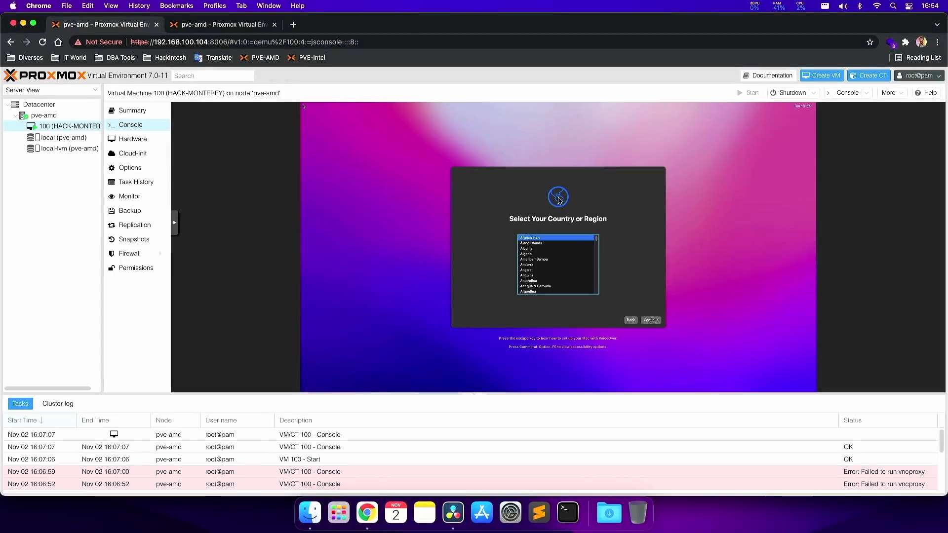
Set the country or region to Brazil in the macOS setup and continue
left_click(558, 254)
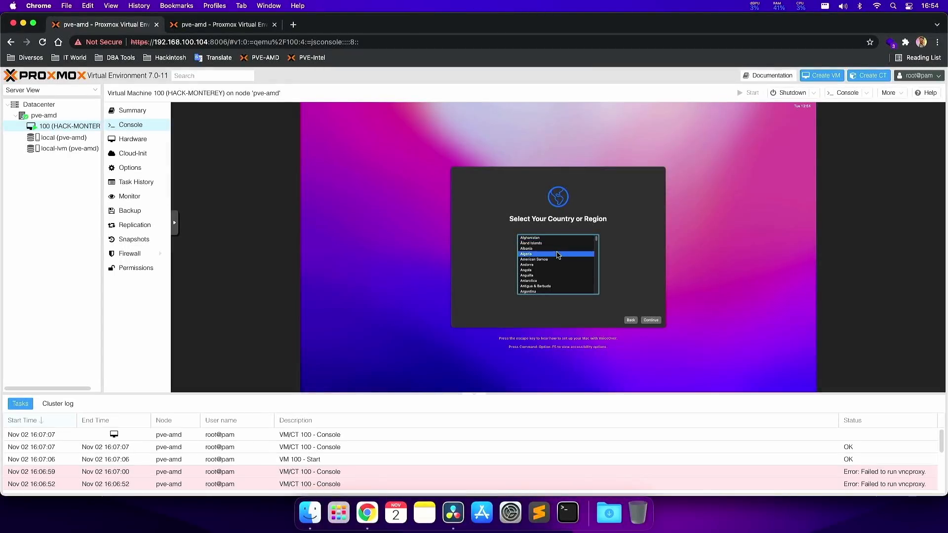
type("bra")
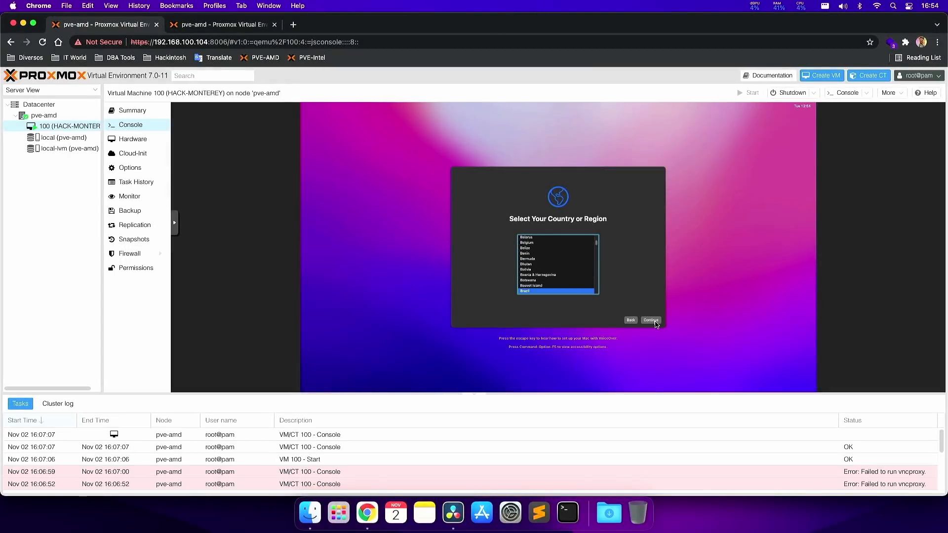
left_click(652, 320)
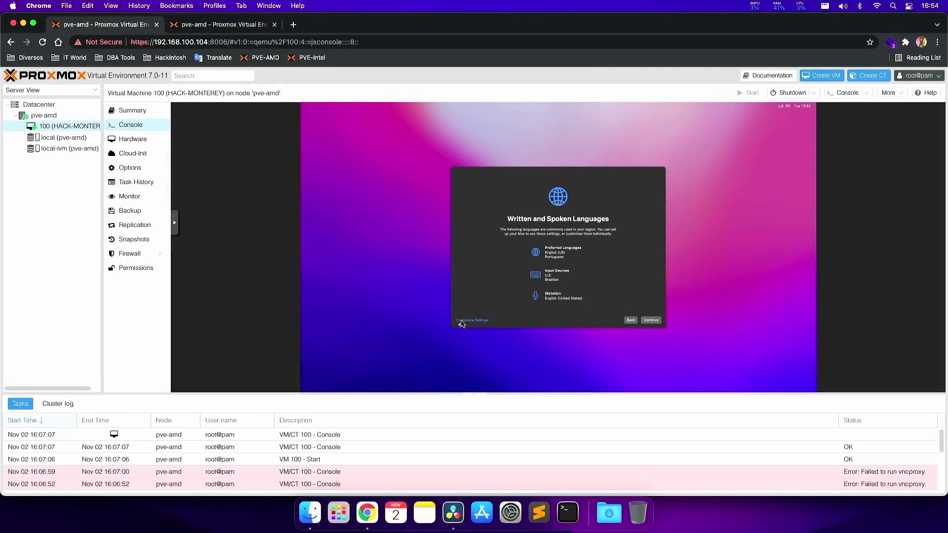
Customize the language settings with English (US) as the first preferred language, and create the computer account with the owner's details
left_click(460, 321)
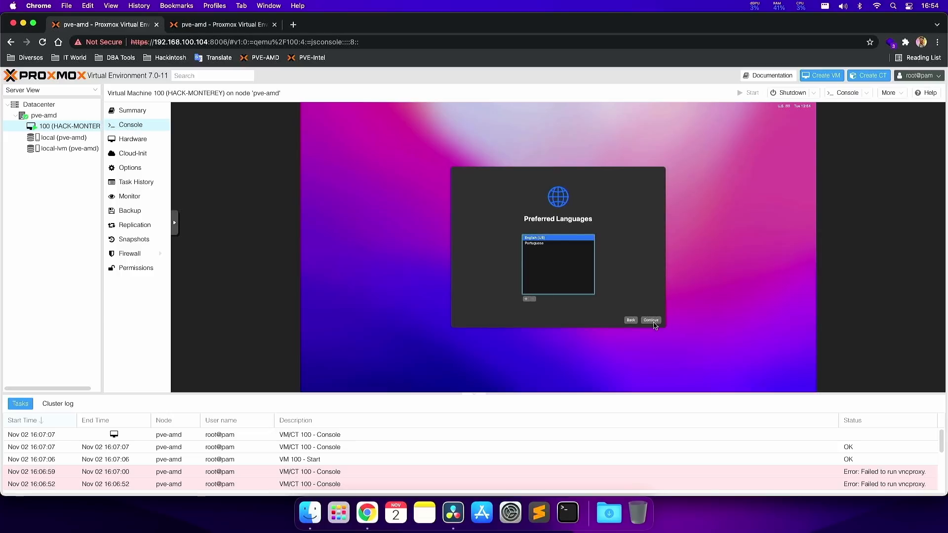
left_click(653, 322)
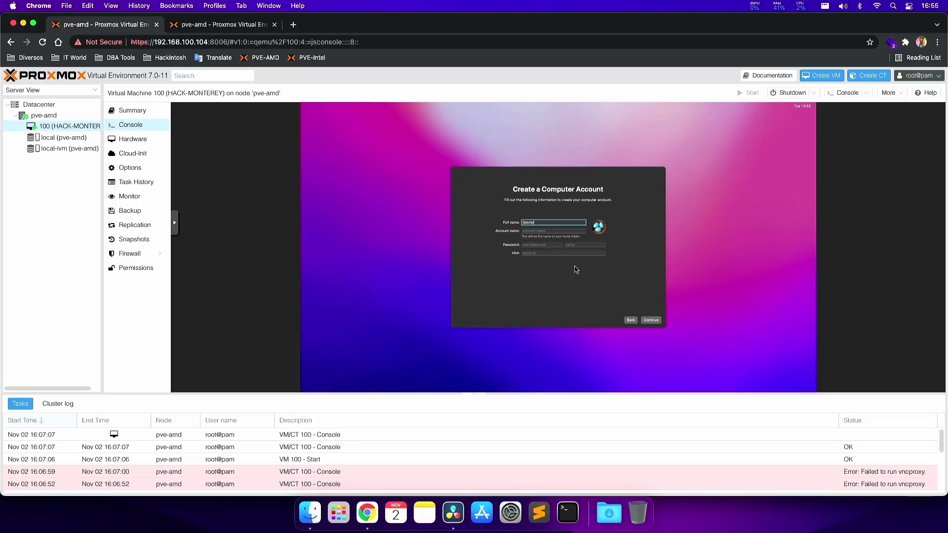
left_click(651, 322)
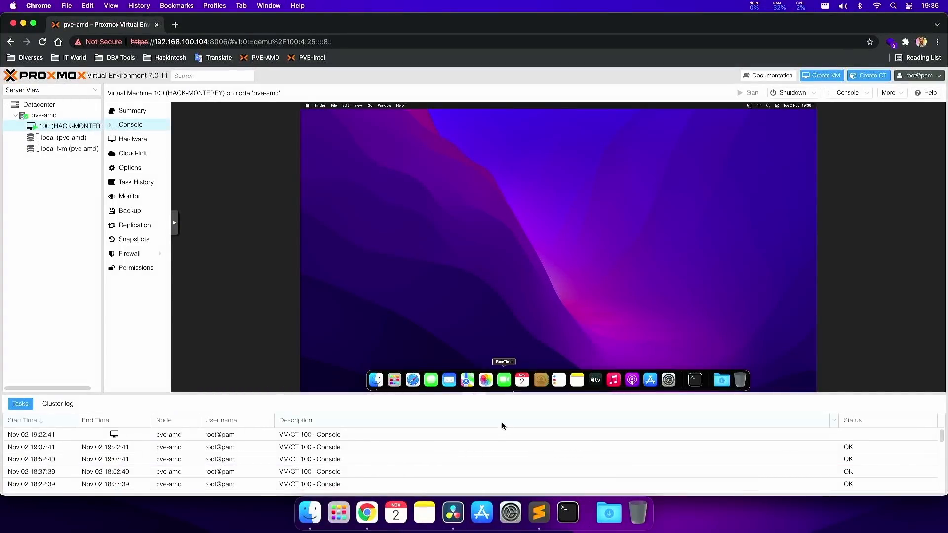
Collapse the Proxmox task log and turn on showing hard disks on the desktop in the Finder preferences
left_click(473, 394)
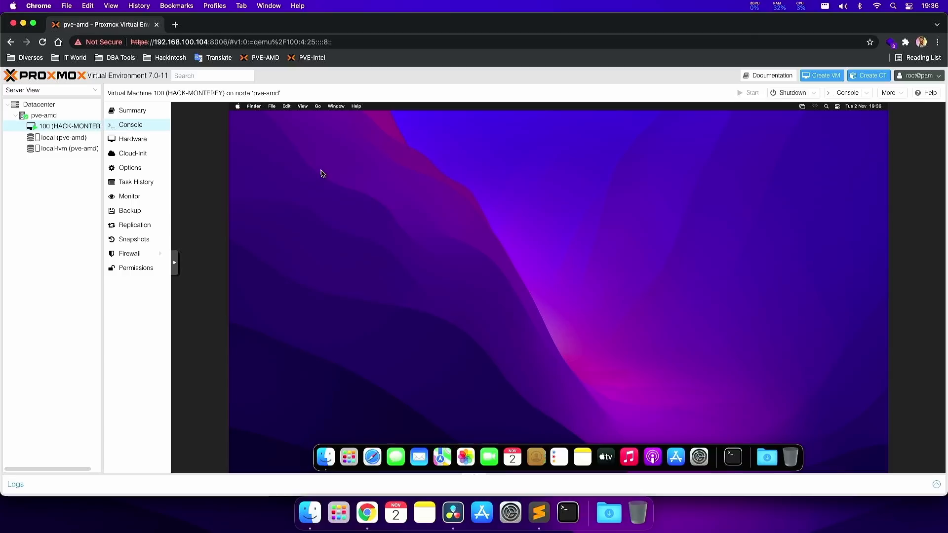
left_click(255, 107)
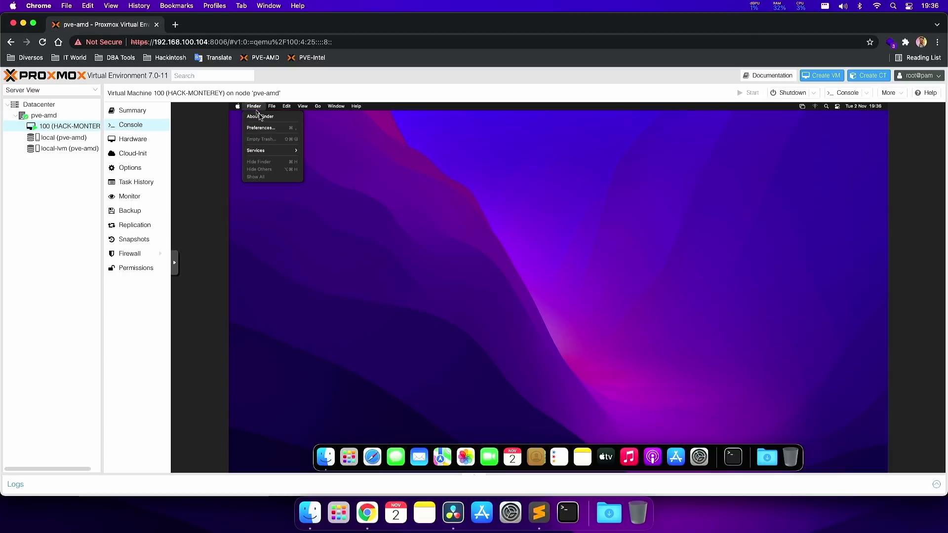
left_click(265, 129)
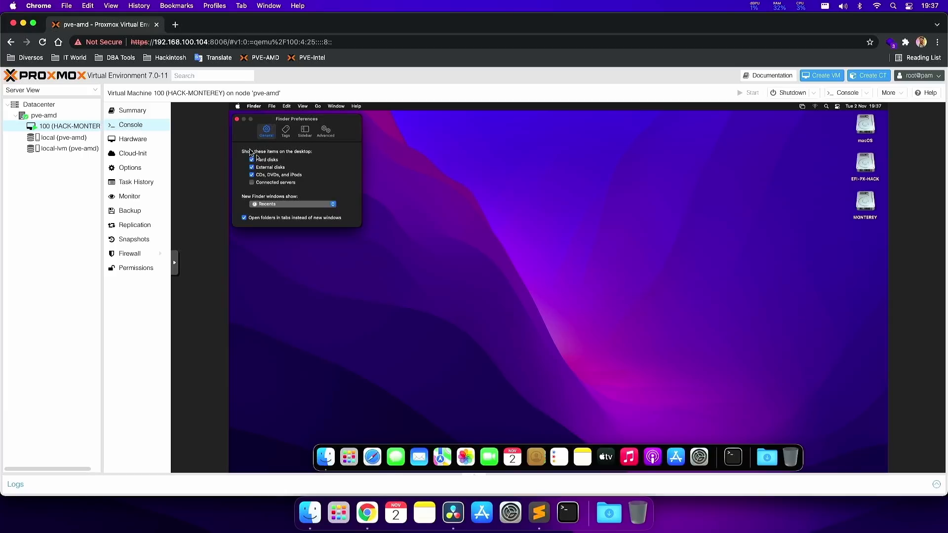
left_click(237, 119)
Review the macOS and EFI-PX-HACK disks on the virtual machine's desktop
left_click_drag(840, 129, 876, 221)
left_click(871, 225)
left_click(871, 127)
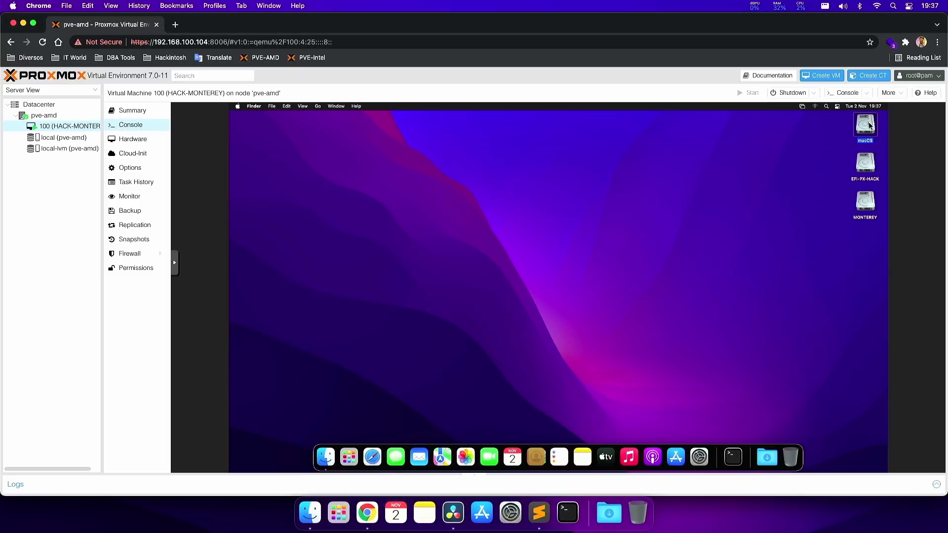
left_click(863, 168)
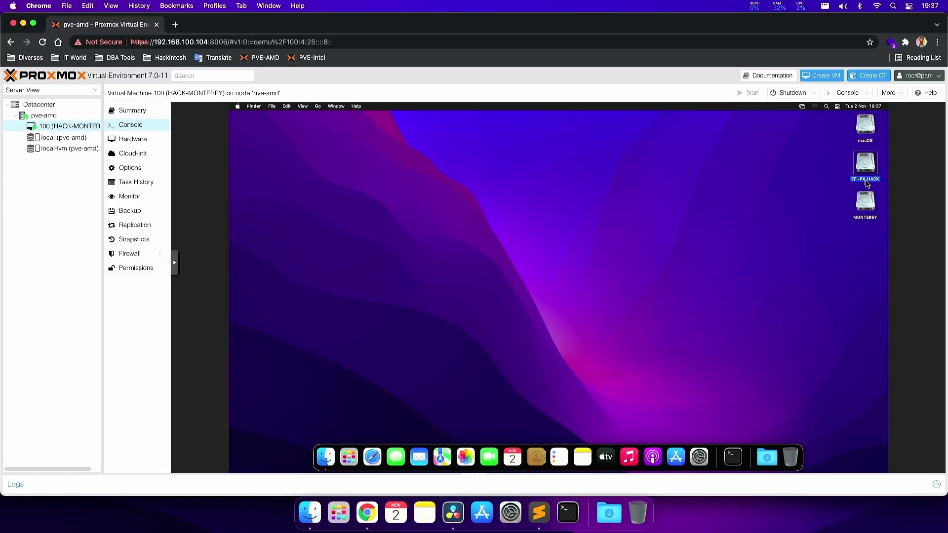
left_click(836, 184)
Inspect the com.apple.recovery.boot folder on the MONTEREY volume and close its window
left_click(869, 202)
double_click(866, 208)
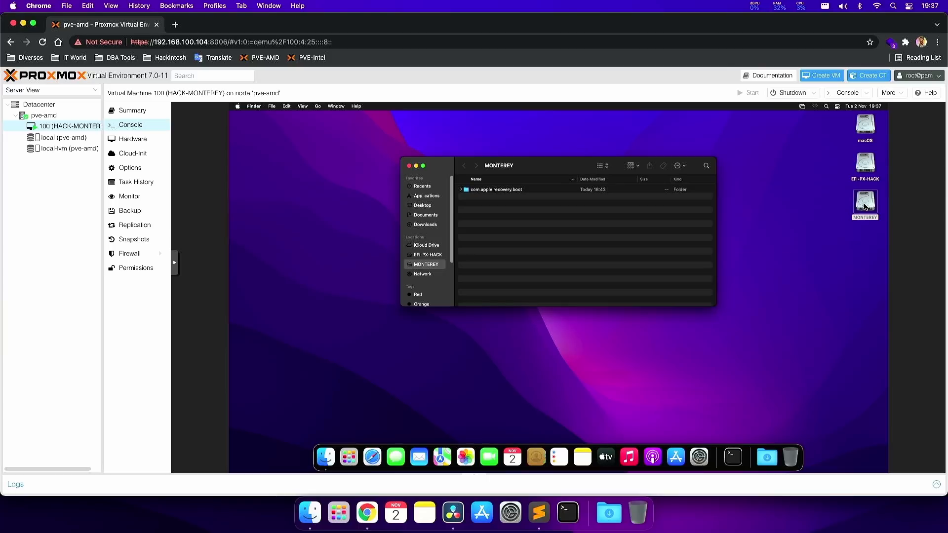
double_click(503, 191)
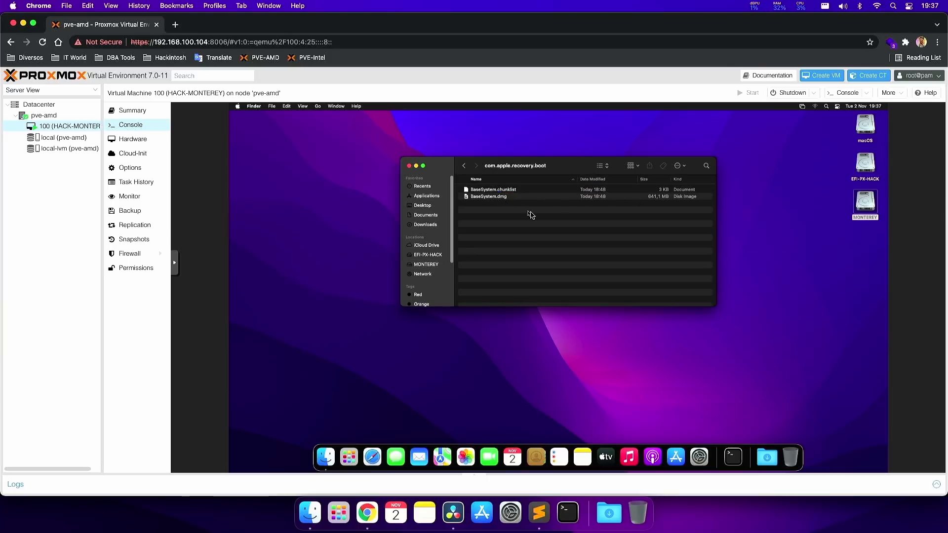
left_click_drag(530, 213, 490, 191)
left_click(505, 210)
left_click(408, 167)
Open the Utils folder on the EFI-PX-HACK volume and move its window to the desktop's upper-left corner
left_click(872, 167)
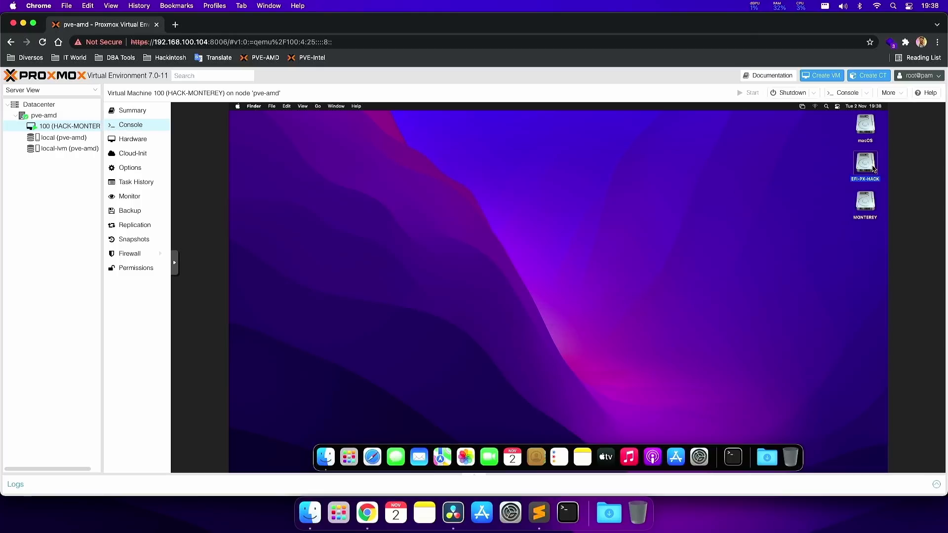
double_click(873, 169)
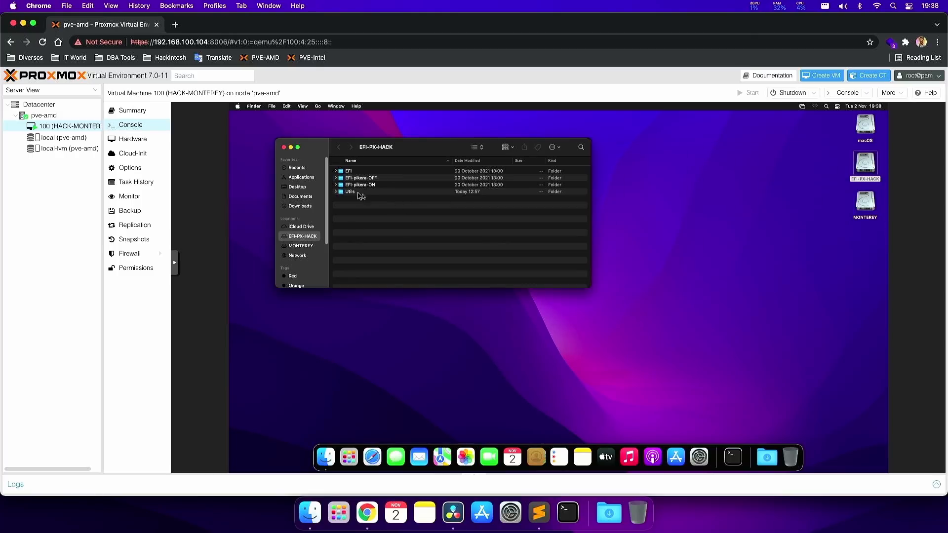
double_click(358, 193)
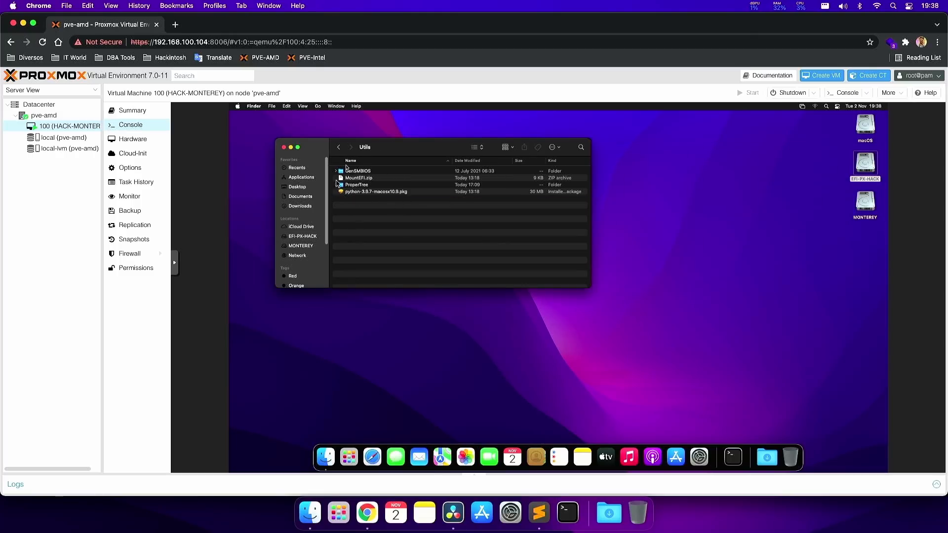
left_click_drag(402, 150, 356, 148)
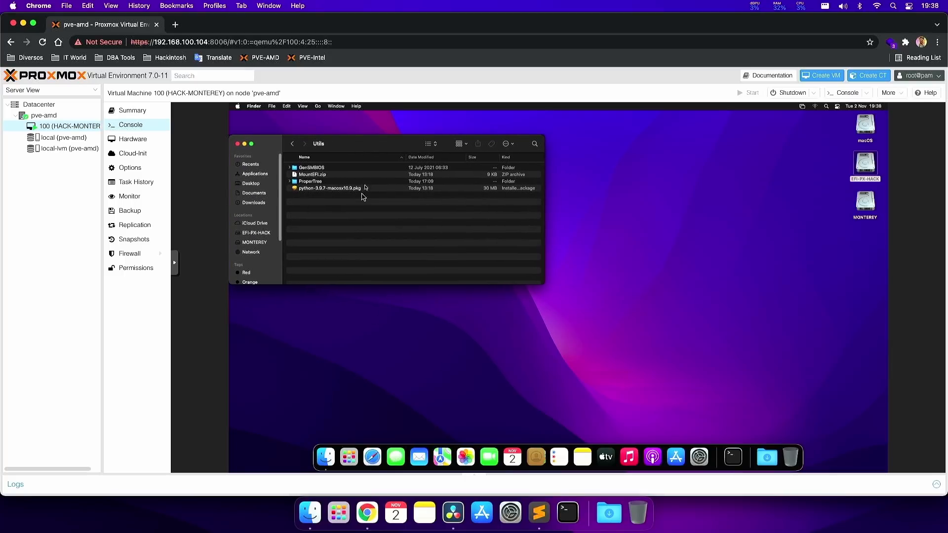
Start the python-3.9.7-macosx10.9.pkg installer and agree to its software license
double_click(334, 190)
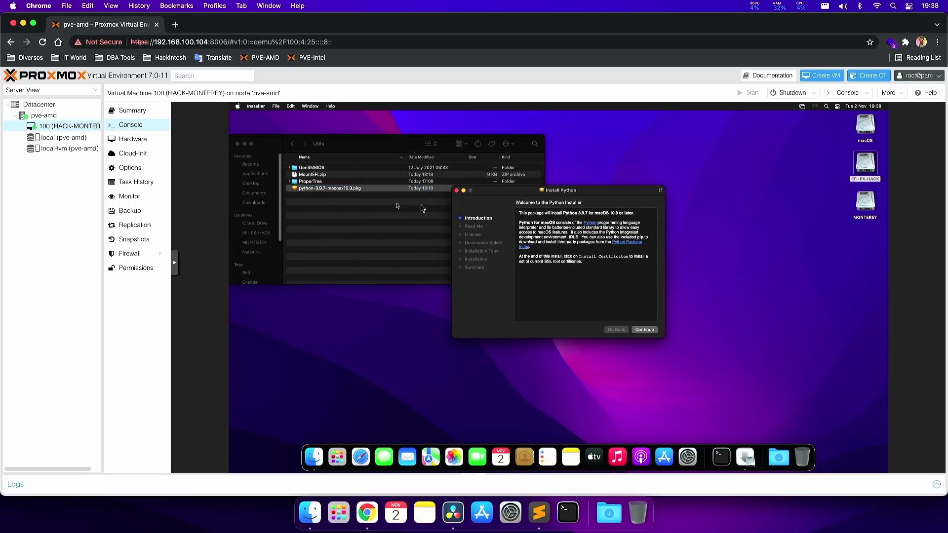
left_click(644, 331)
left_click(645, 331)
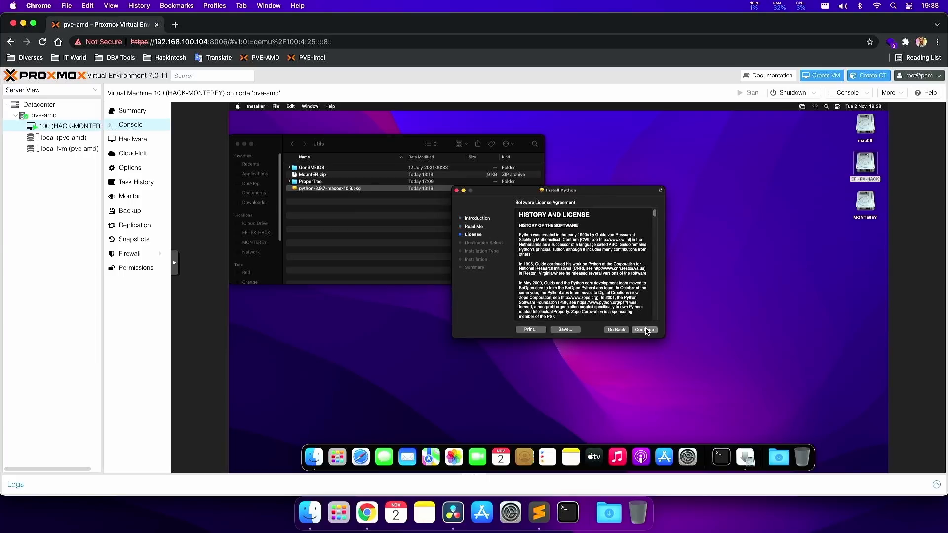
left_click(647, 331)
left_click(626, 282)
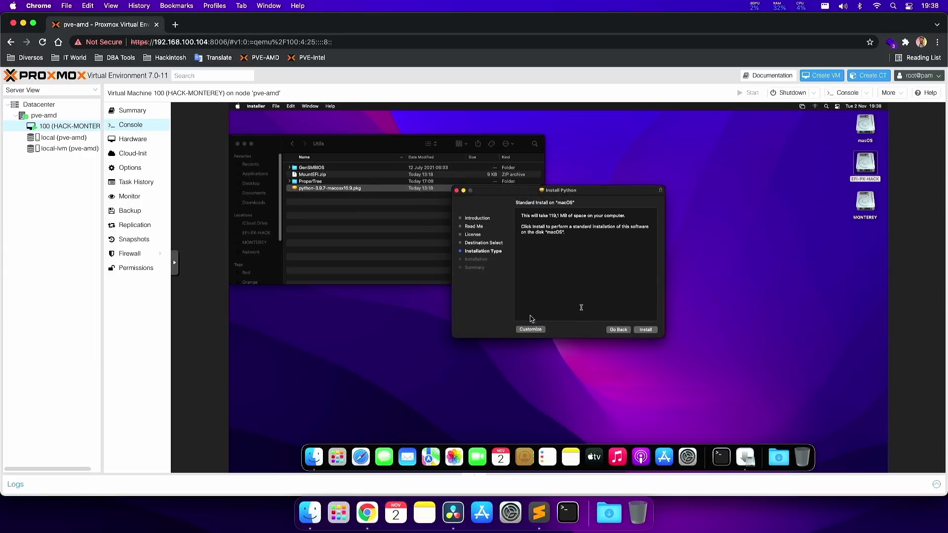
Install Python without the GUI Applications and Python Documentation packages, authorize with the account password, and close the installer
left_click(522, 329)
left_click(523, 227)
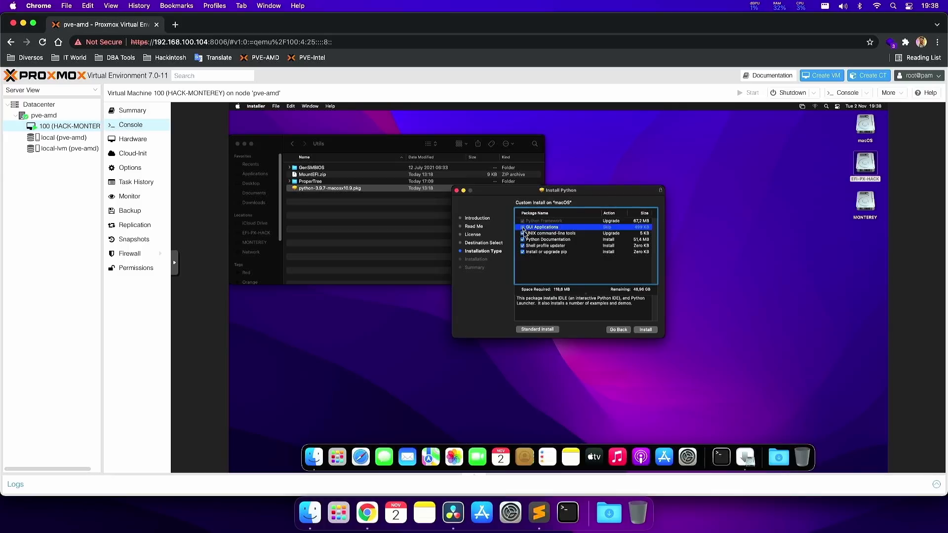
left_click(523, 239)
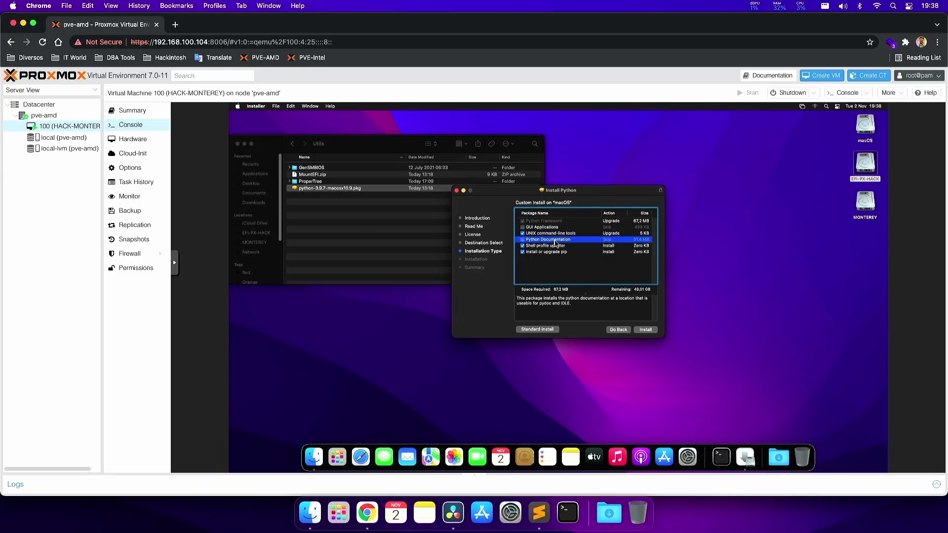
left_click(538, 228)
left_click(644, 330)
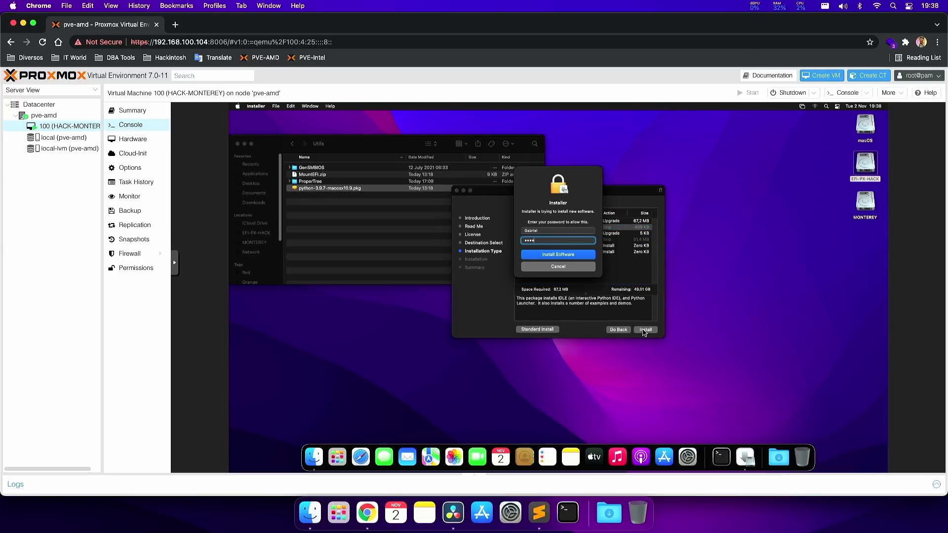
key("Return")
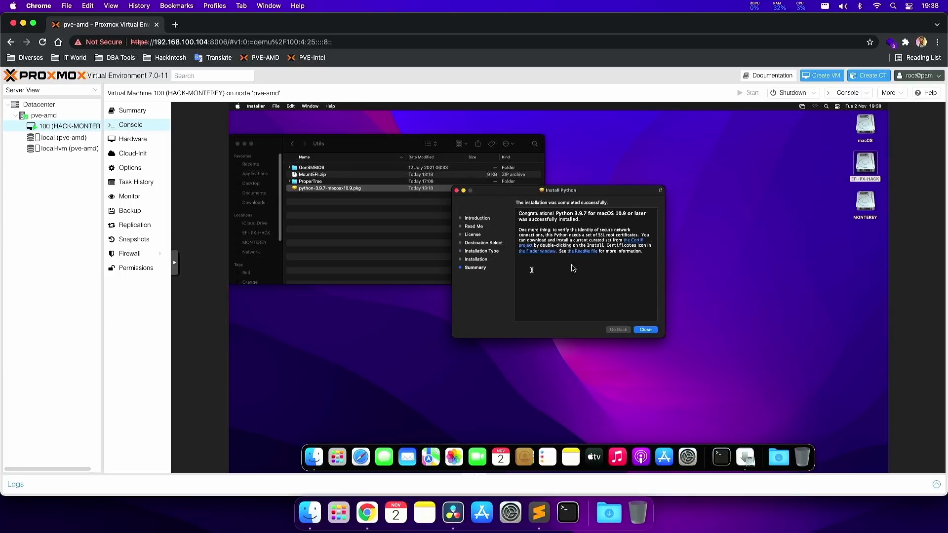
left_click(646, 329)
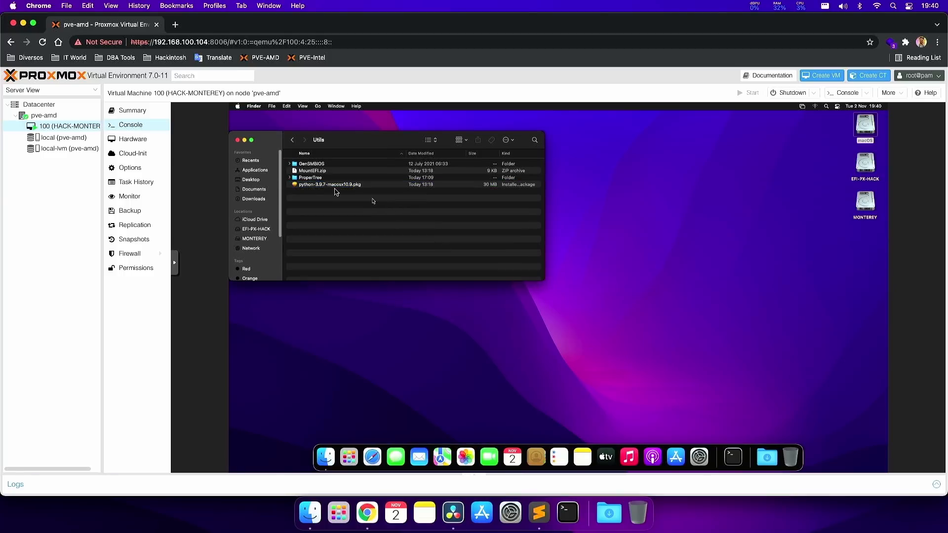
Extract MountEFI.zip in the Utils folder and check the available actions for the macOS disk
double_click(319, 175)
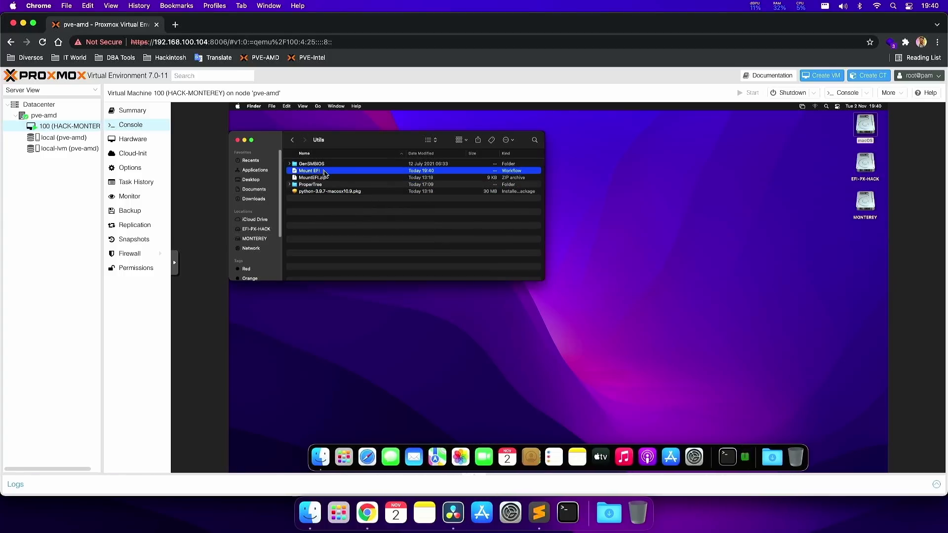
left_click(760, 176)
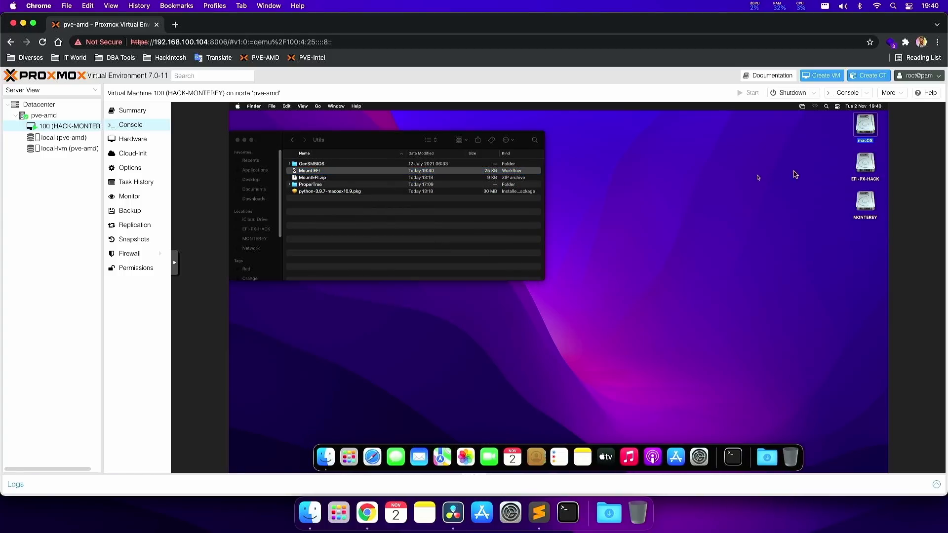
right_click(865, 131)
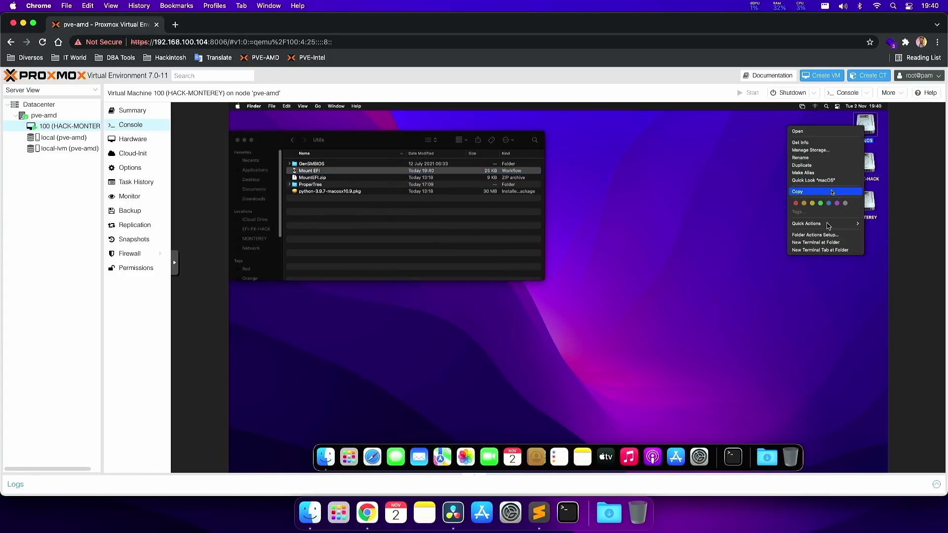
left_click(744, 177)
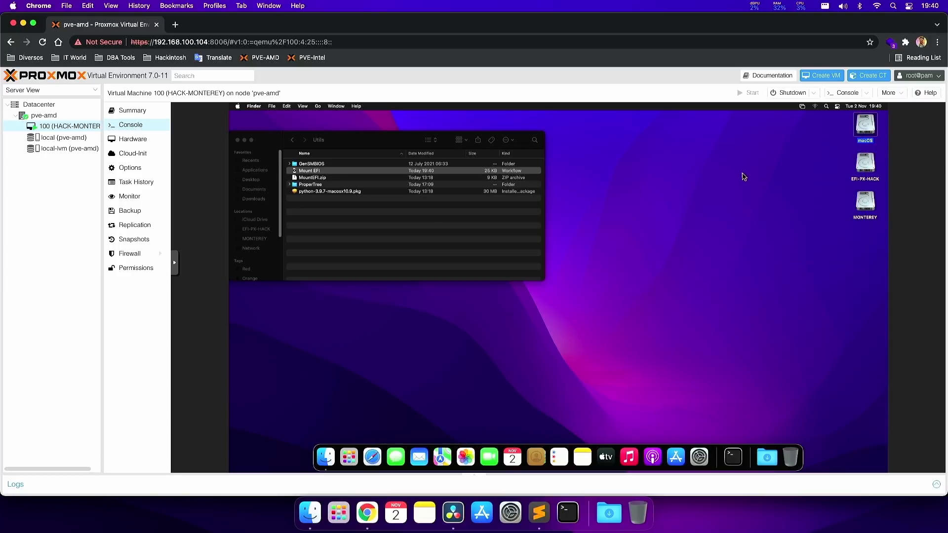
left_click(413, 220)
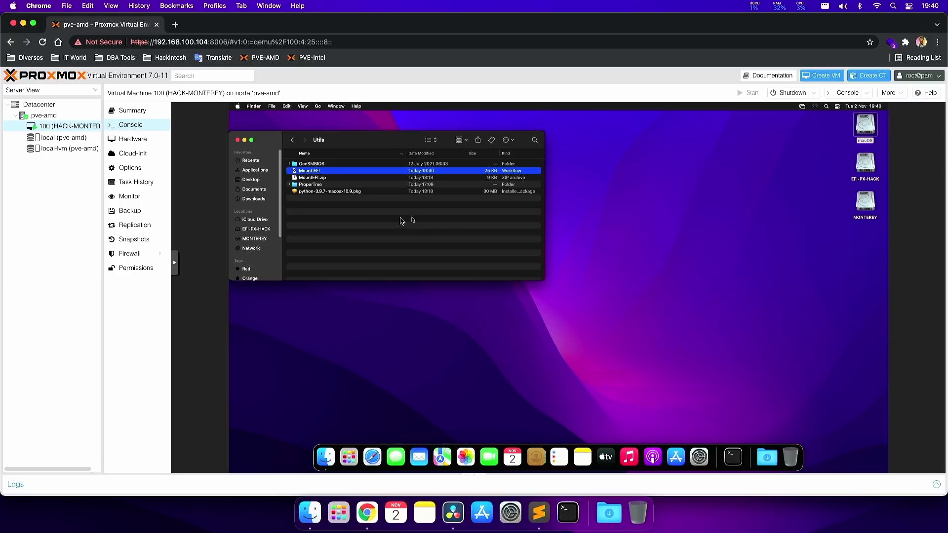
Install the Mount EFI workflow as a quick action and close the Extensions preferences
double_click(302, 173)
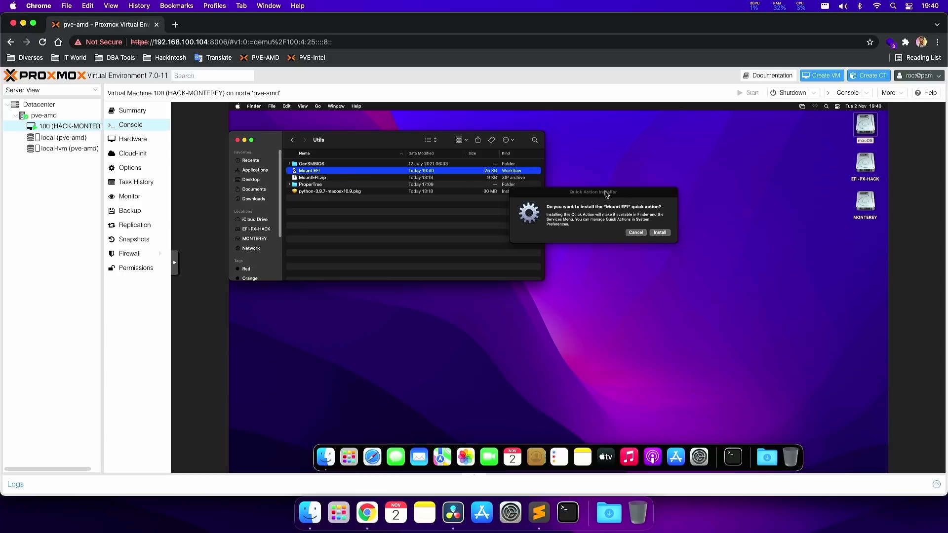
left_click_drag(606, 194, 599, 208)
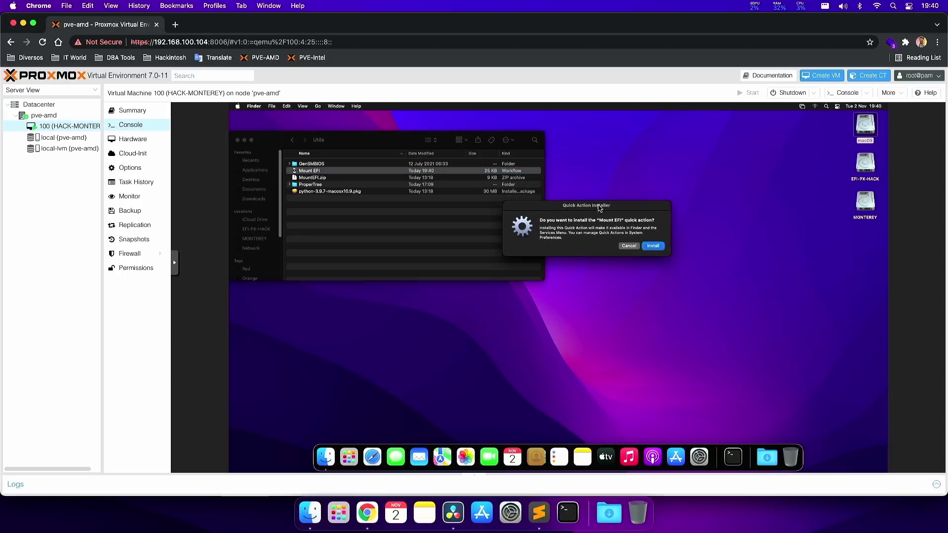
left_click(655, 246)
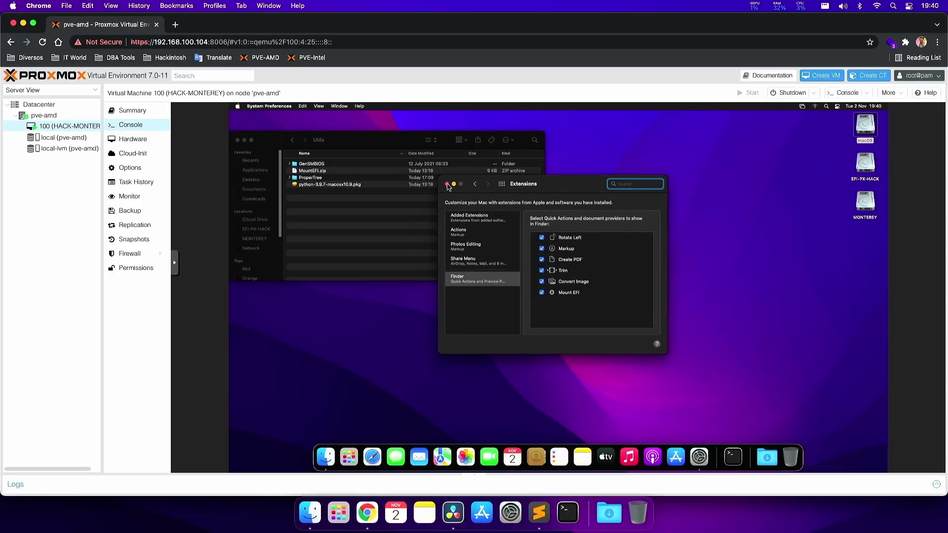
left_click(448, 184)
Mount the macOS disk's EFI partition with the Mount EFI quick action and authorize it with the account password
left_click(862, 129)
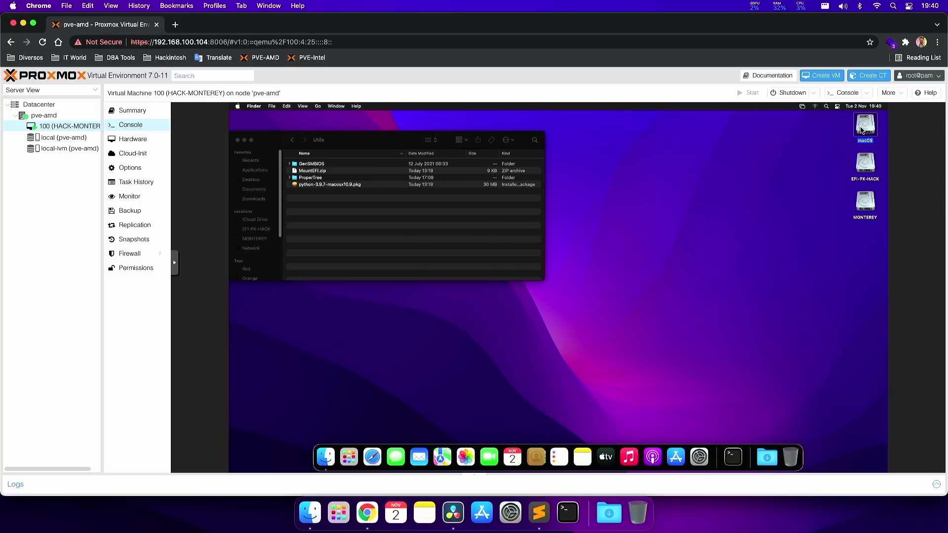
right_click(861, 130)
mouse_move(804, 225)
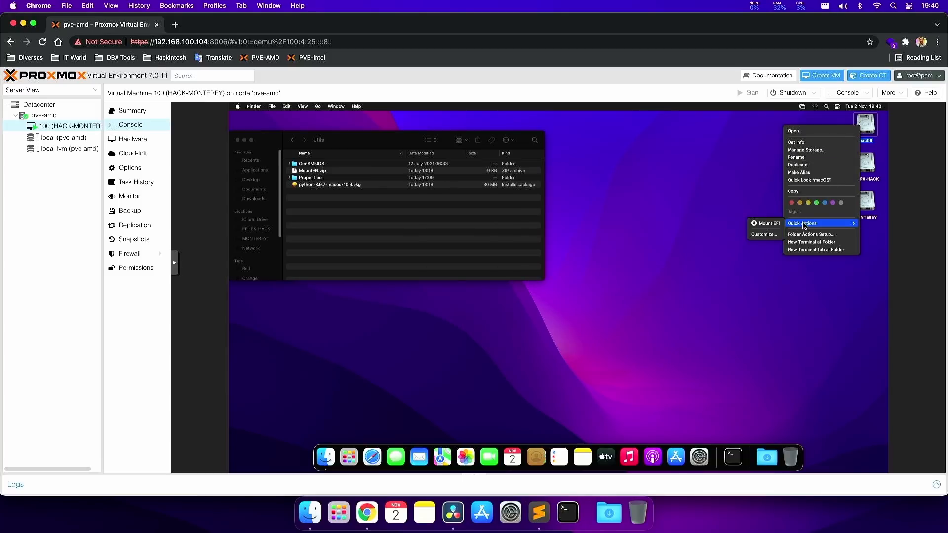
left_click(765, 223)
type("•••••")
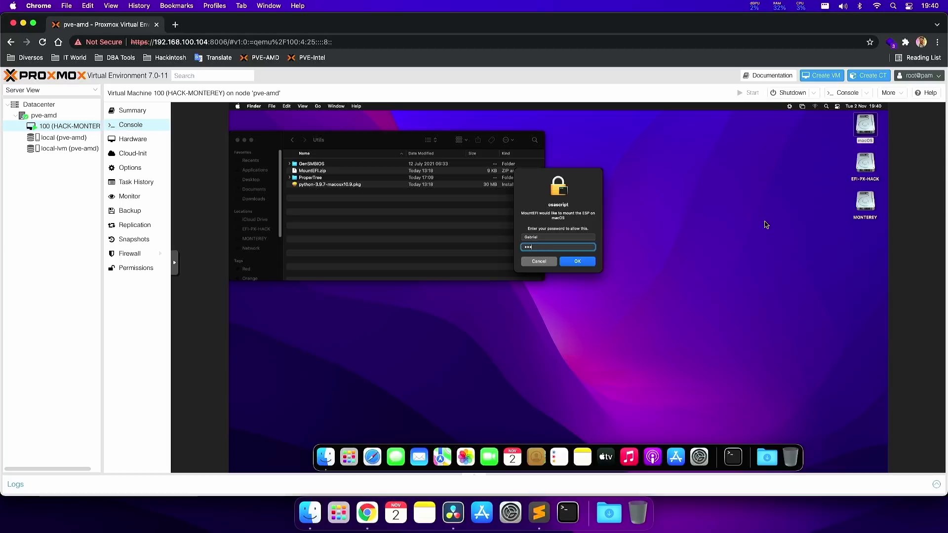
key("Return")
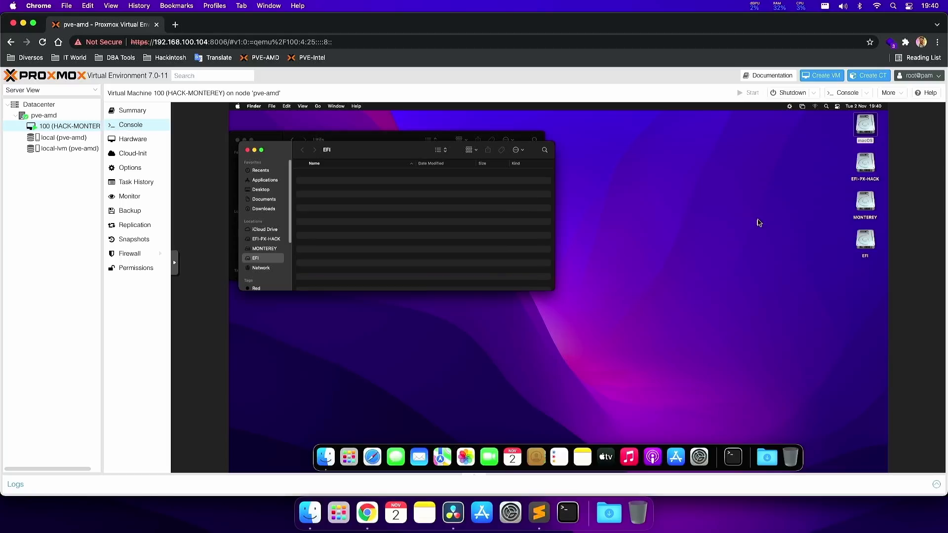
Copy the EFI folder from the EFI-PX-HACK volume into the mounted, empty EFI partition
left_click_drag(361, 156, 597, 259)
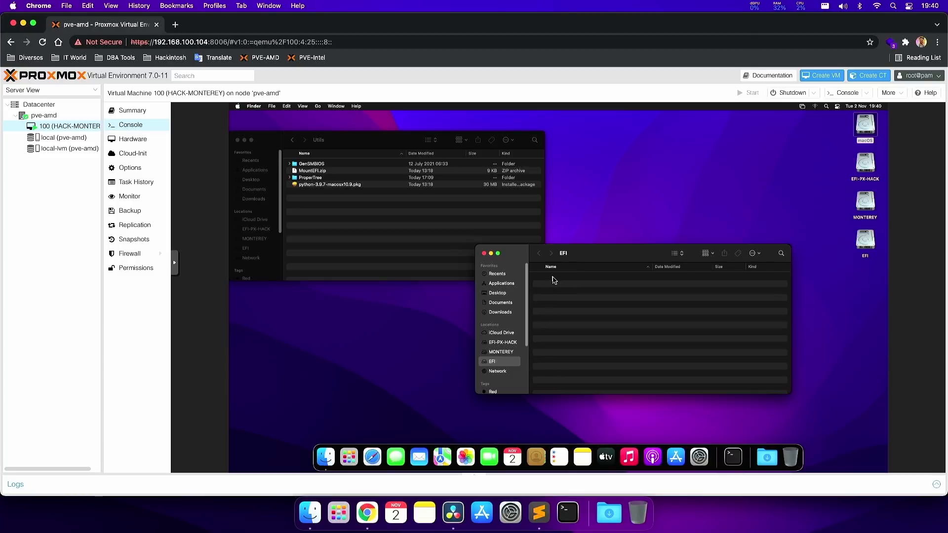
left_click_drag(559, 248, 594, 263)
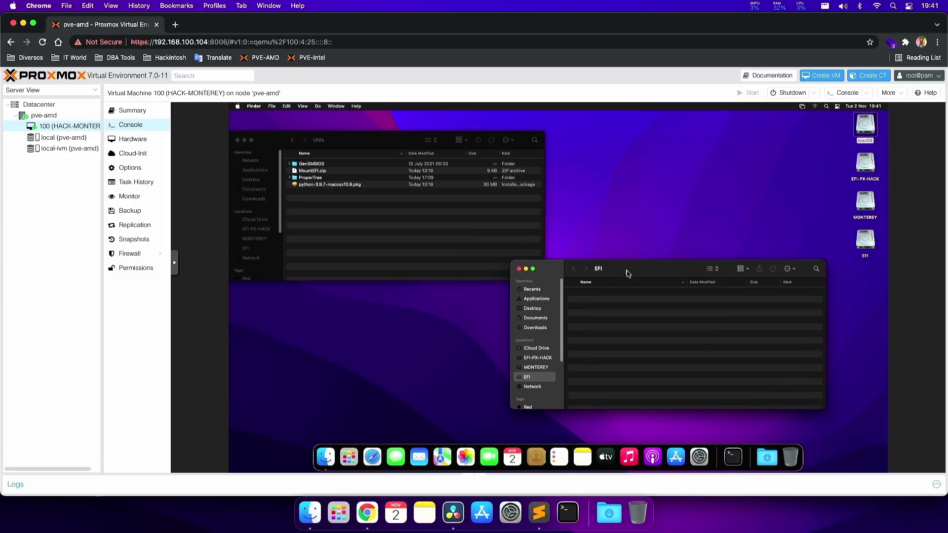
left_click(414, 236)
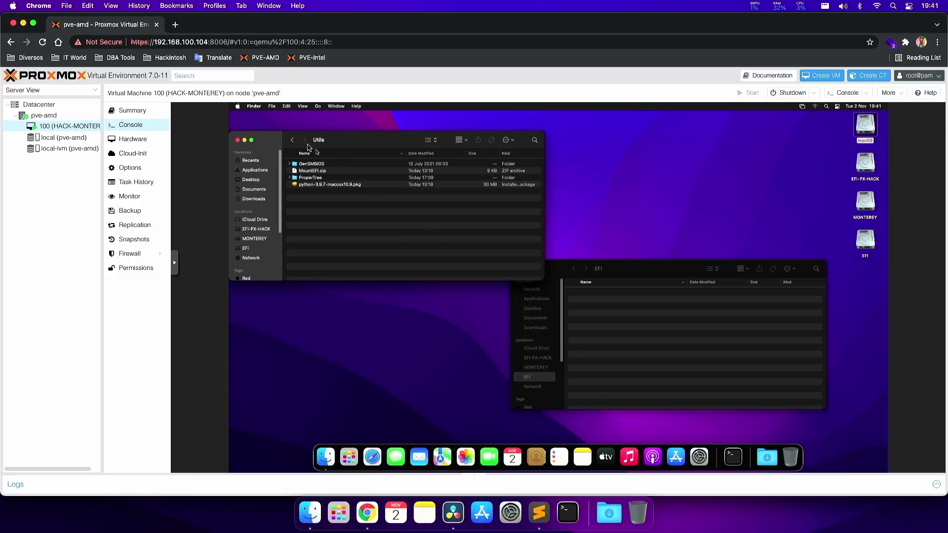
left_click(293, 140)
left_click(299, 164)
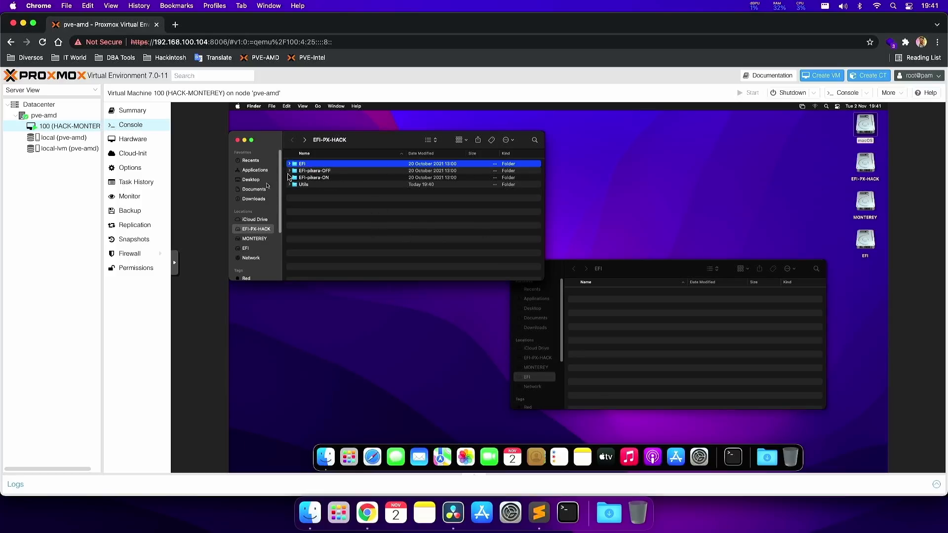
right_click(304, 165)
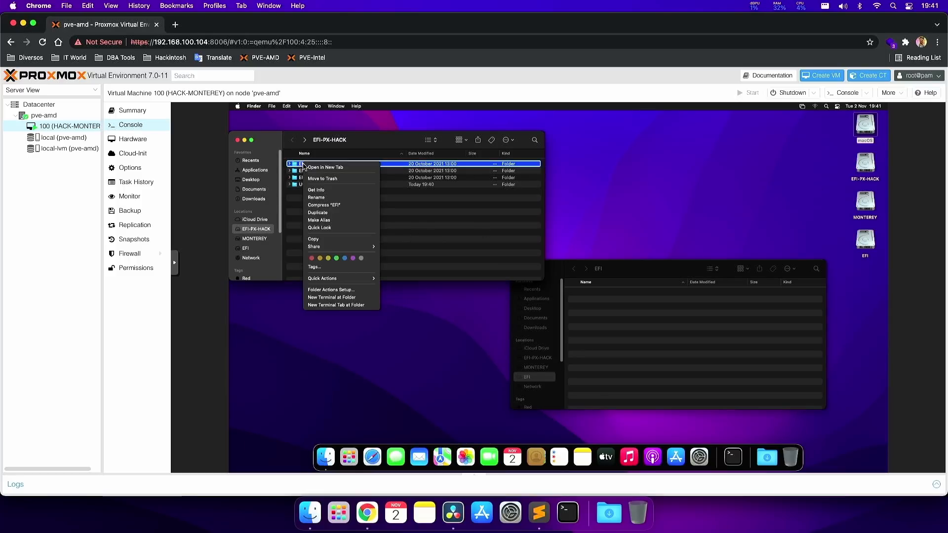
left_click(314, 239)
left_click(686, 320)
right_click(636, 316)
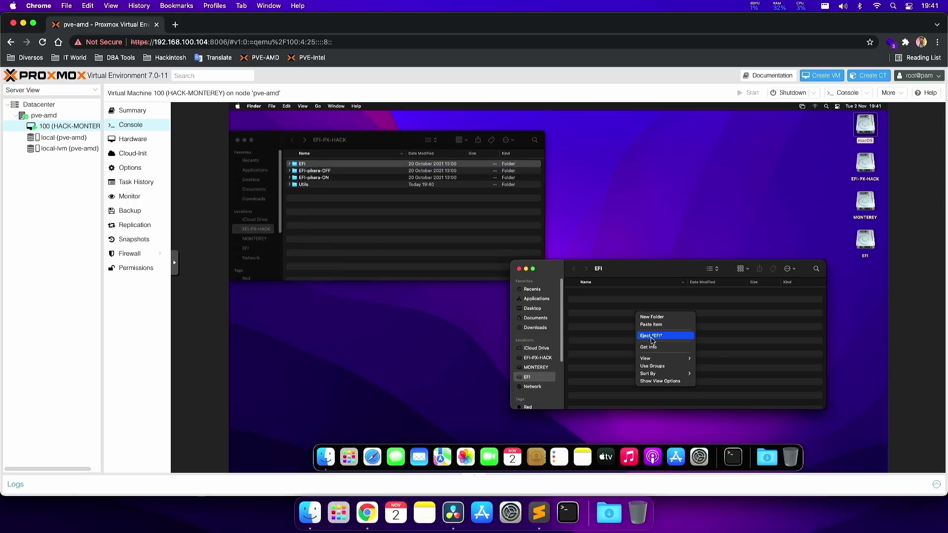
left_click(650, 324)
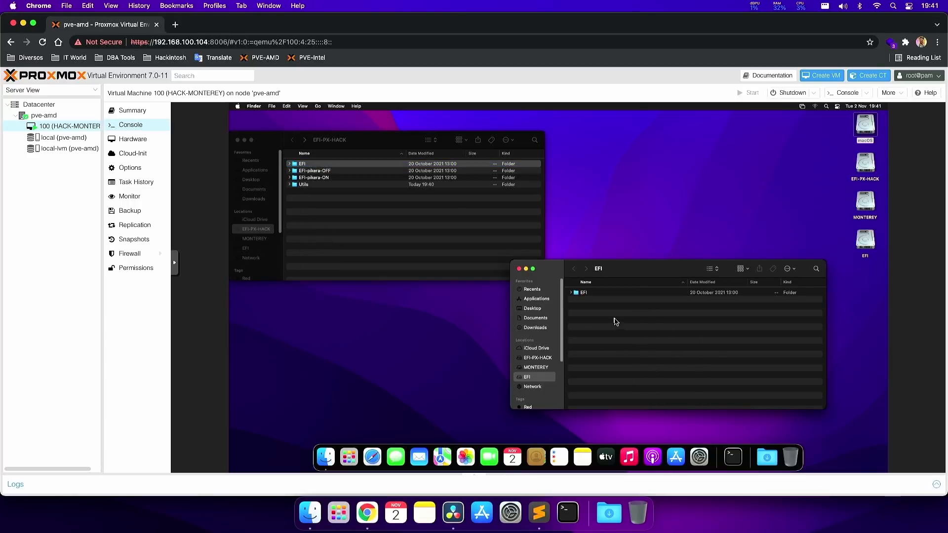
Review the mounted volumes and the alternative EFI-pikera-OFF and EFI-pikera-ON folders on EFI-PX-HACK
left_click(859, 166)
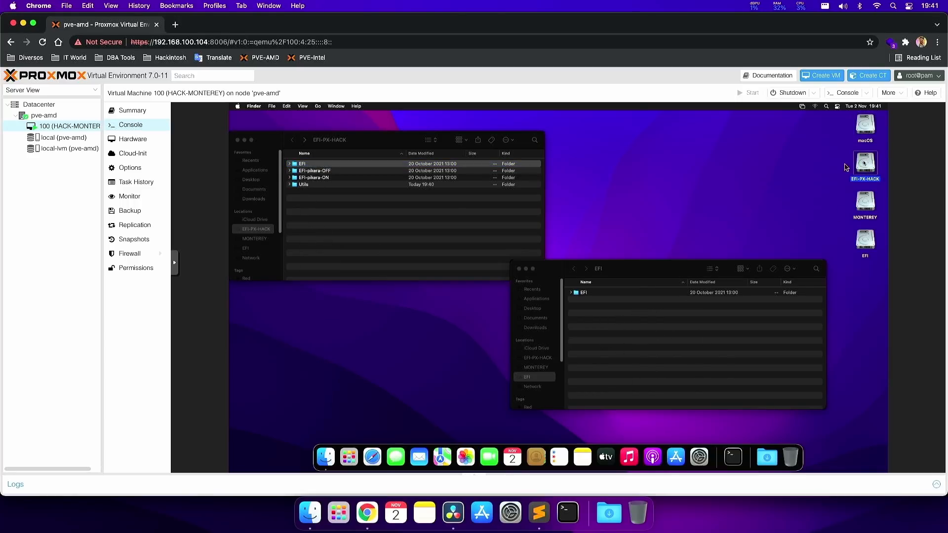
left_click(862, 201)
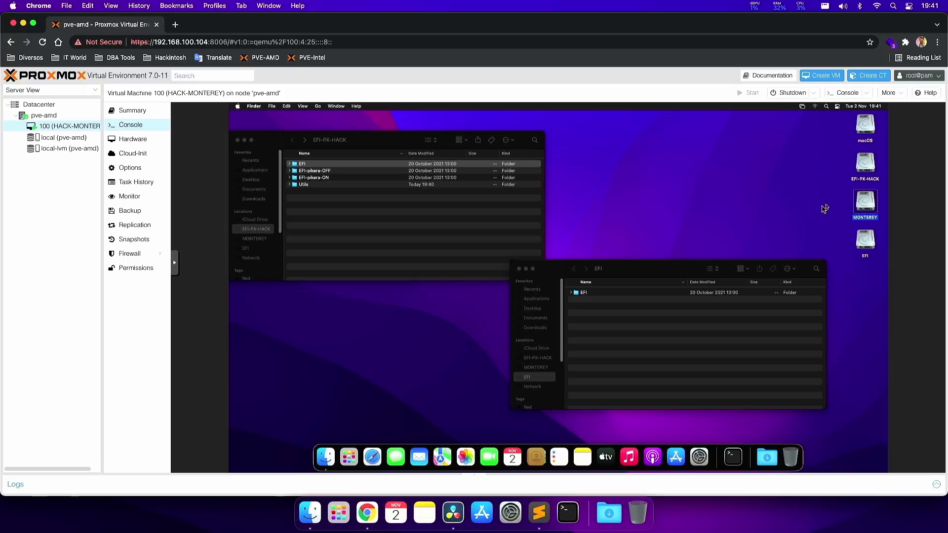
left_click(317, 171)
left_click(319, 178)
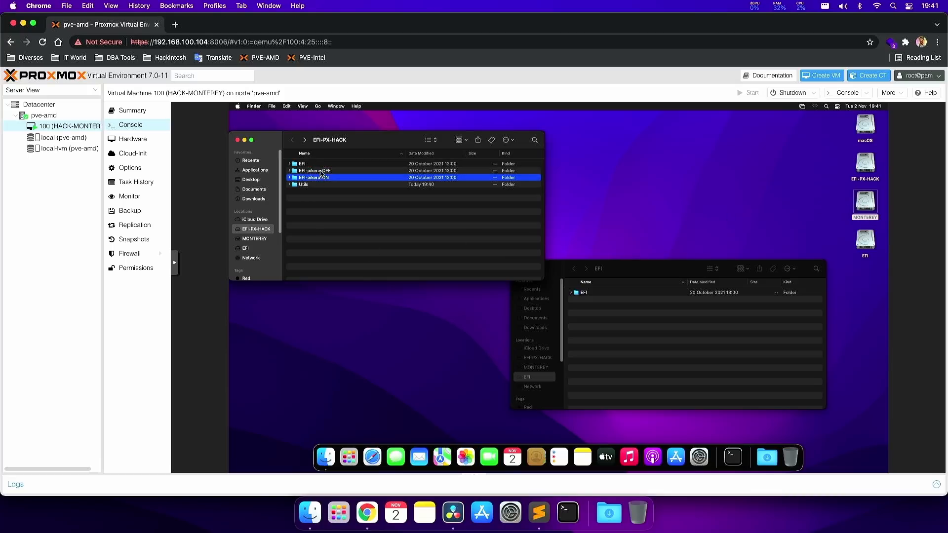
left_click(321, 171)
left_click(322, 177)
left_click(324, 200)
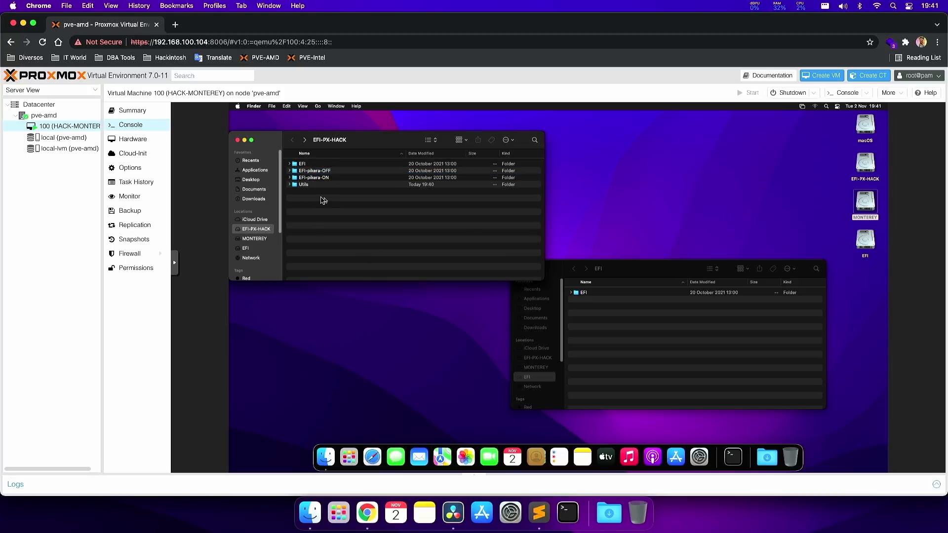
left_click(319, 179)
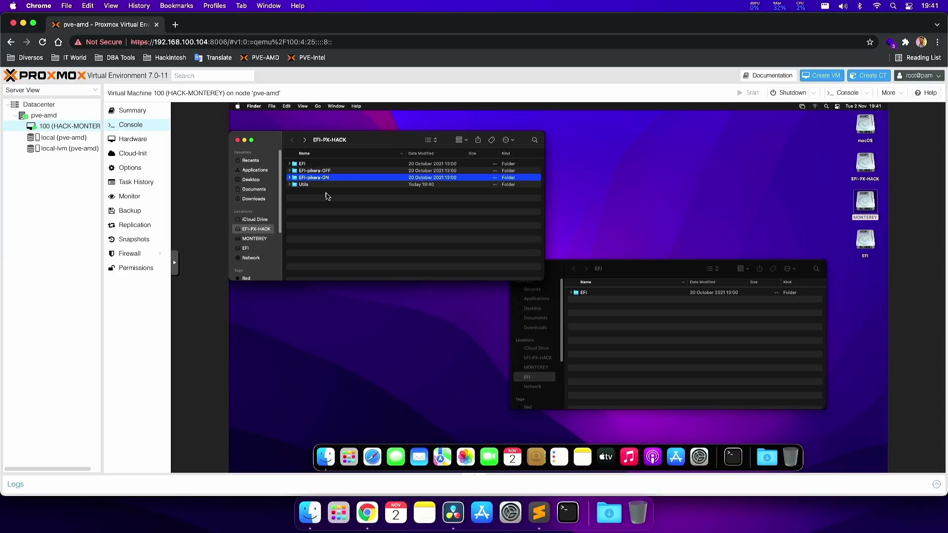
left_click(327, 198)
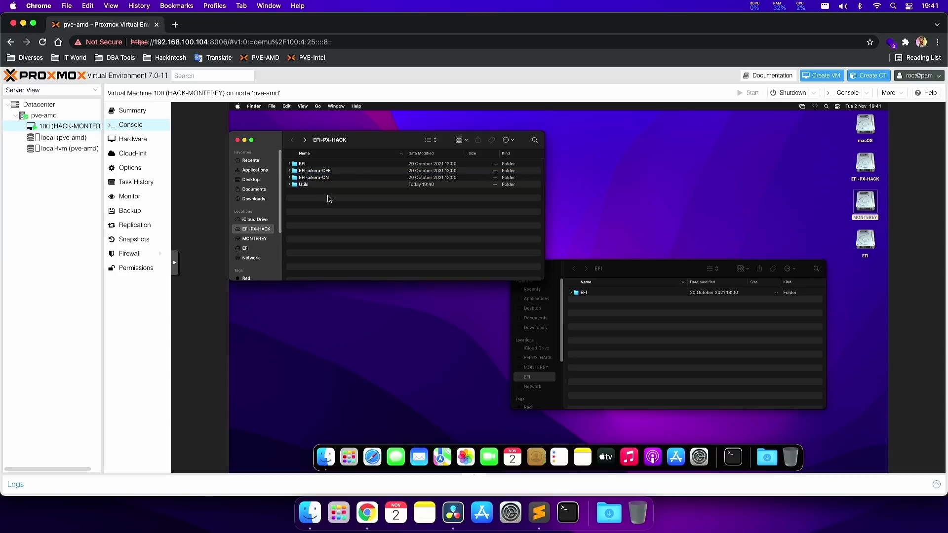
left_click(323, 173)
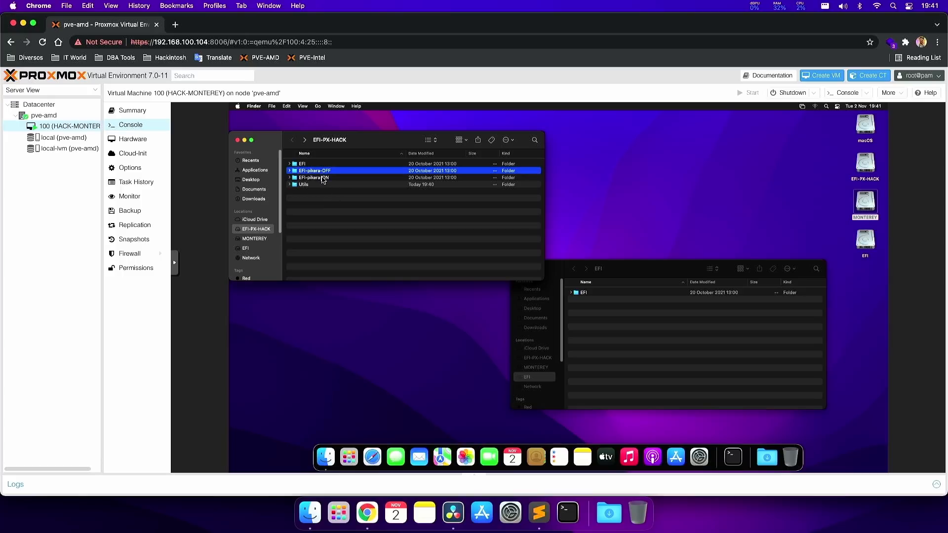
left_click(354, 204)
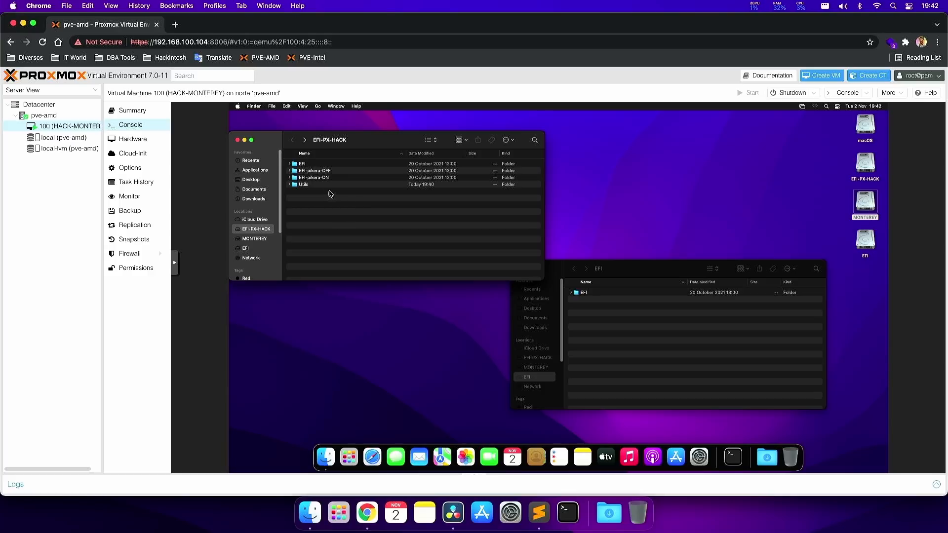
left_click(323, 172)
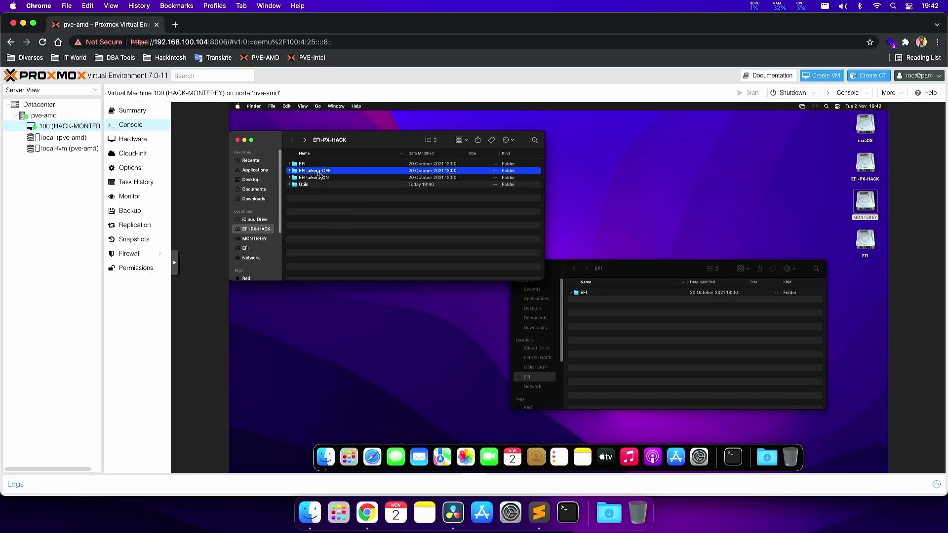
left_click(326, 178)
left_click(327, 172)
left_click(327, 177)
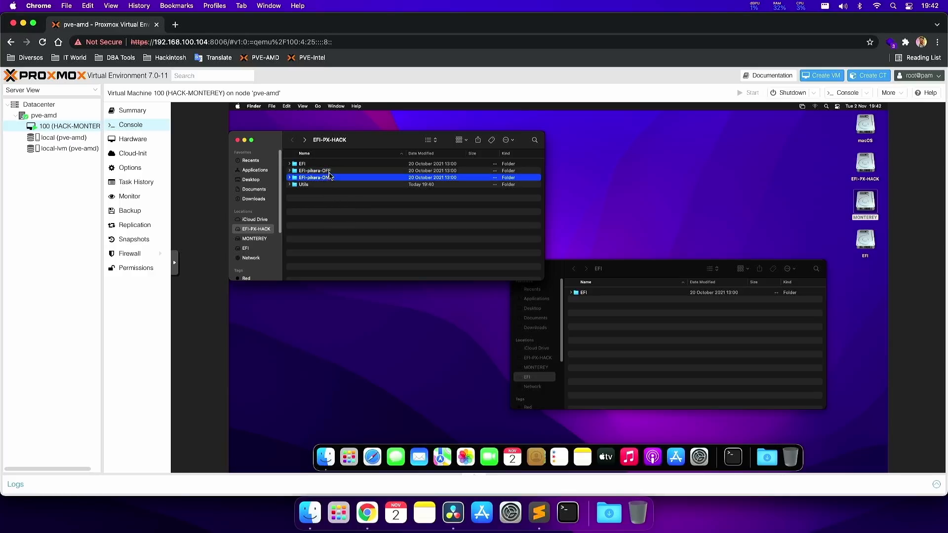
left_click(329, 171)
left_click(328, 177)
left_click(328, 171)
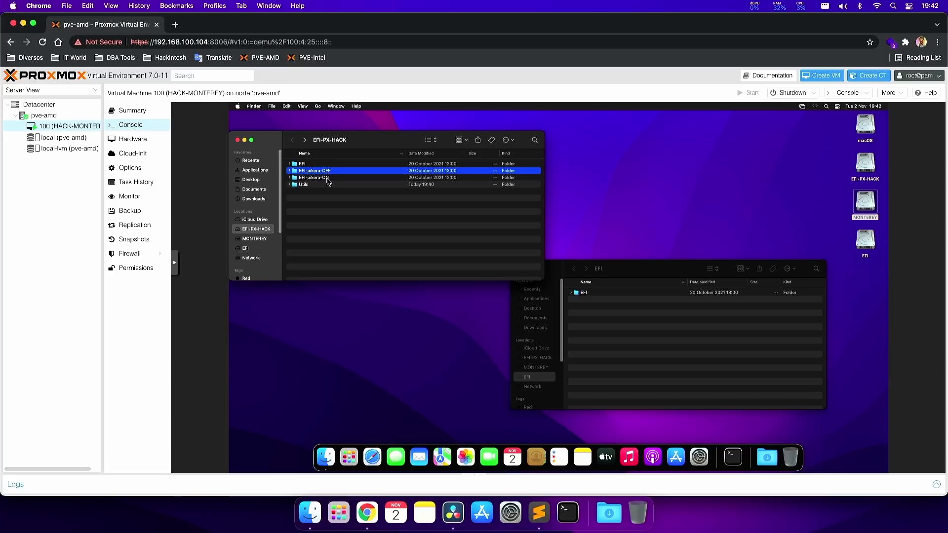
left_click(327, 178)
left_click(325, 217)
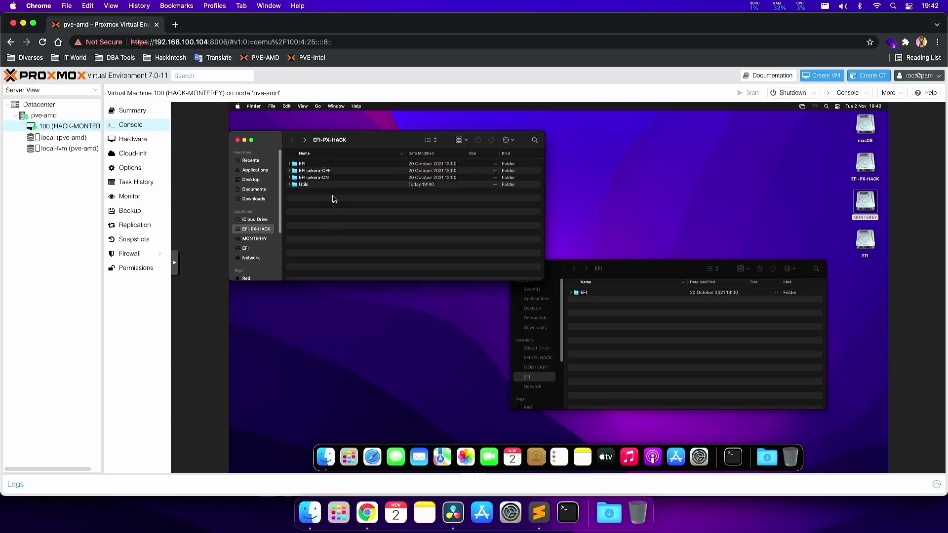
left_click(324, 179)
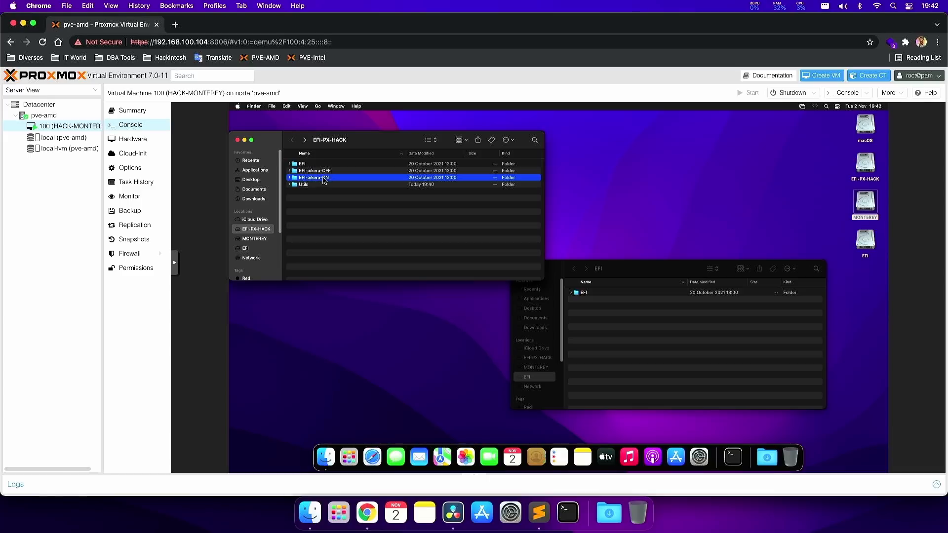
left_click(322, 171)
left_click(323, 178)
left_click(336, 214)
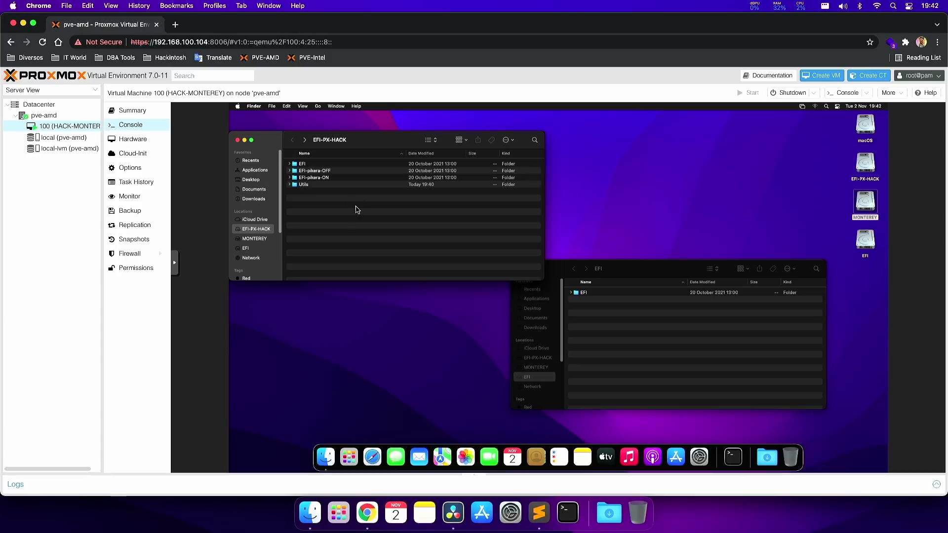
Look through the tools in the Utils folder and view the contents of its ProperTree folder
double_click(315, 184)
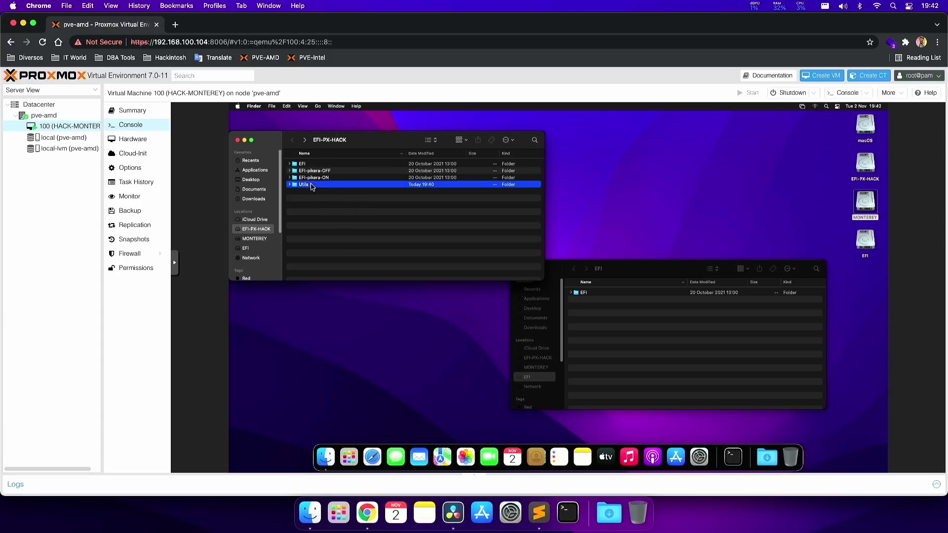
left_click(317, 172)
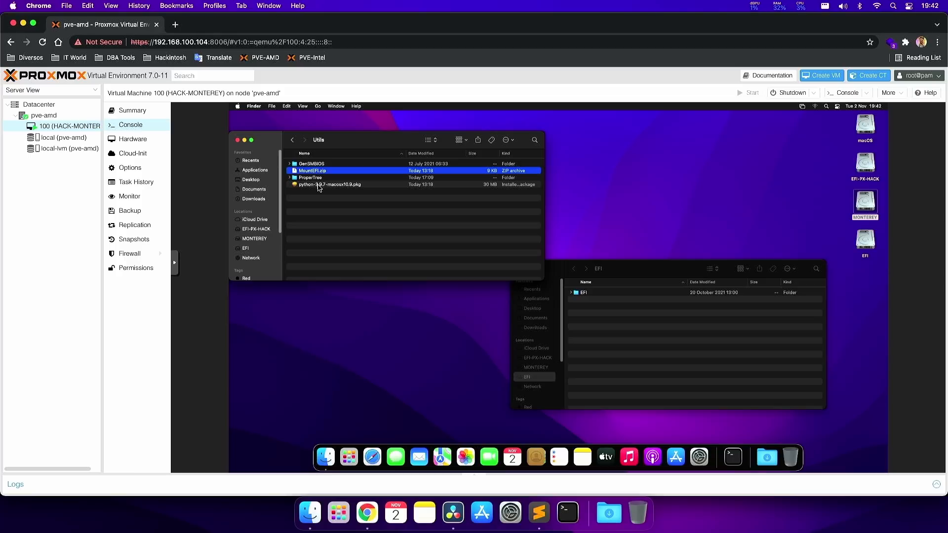
left_click(318, 185)
left_click(316, 179)
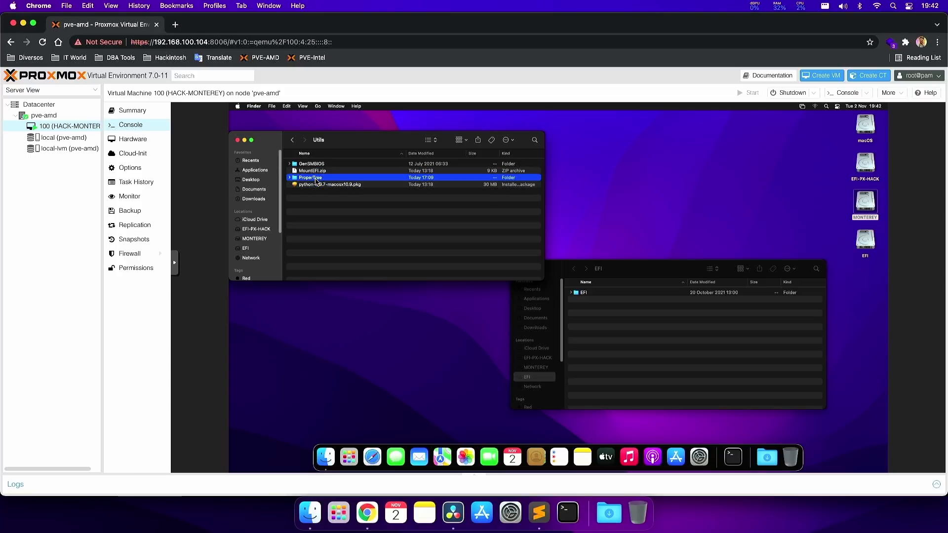
left_click(314, 165)
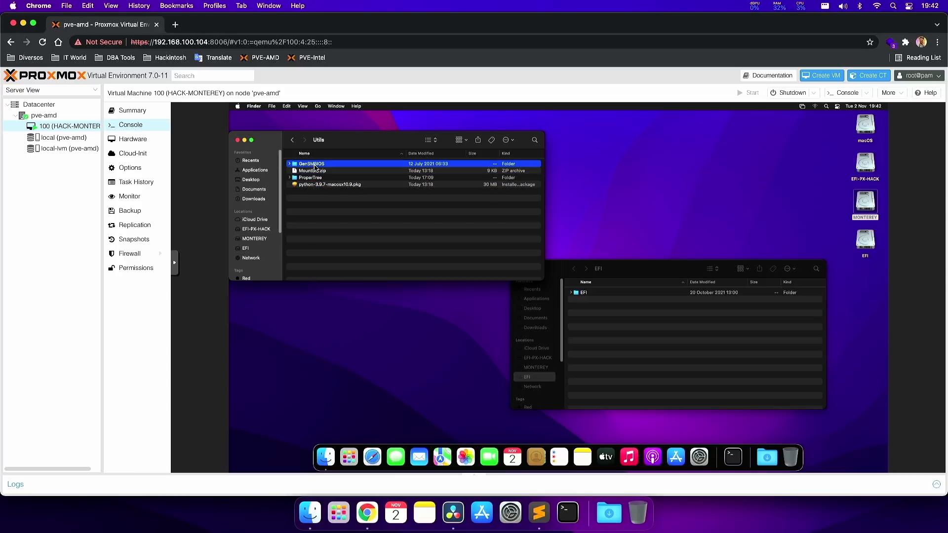
double_click(316, 178)
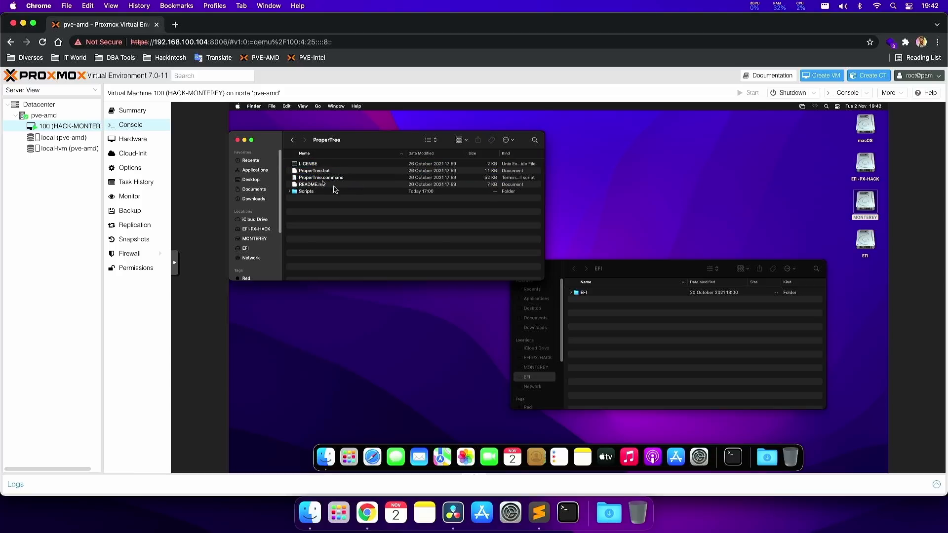
Open the OC folder inside the EFI folder on the mounted EFI partition and select config.plist
double_click(583, 292)
left_click(589, 300)
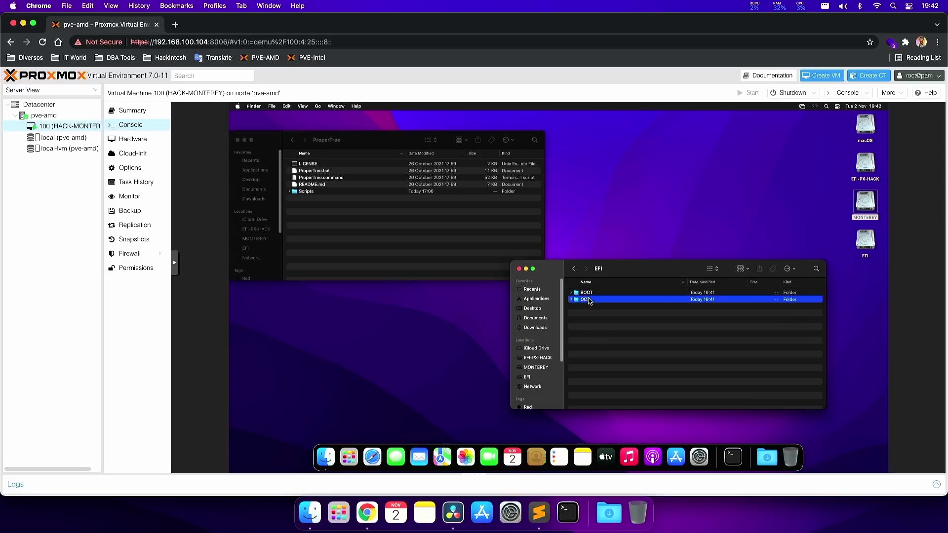
double_click(589, 300)
left_click(597, 335)
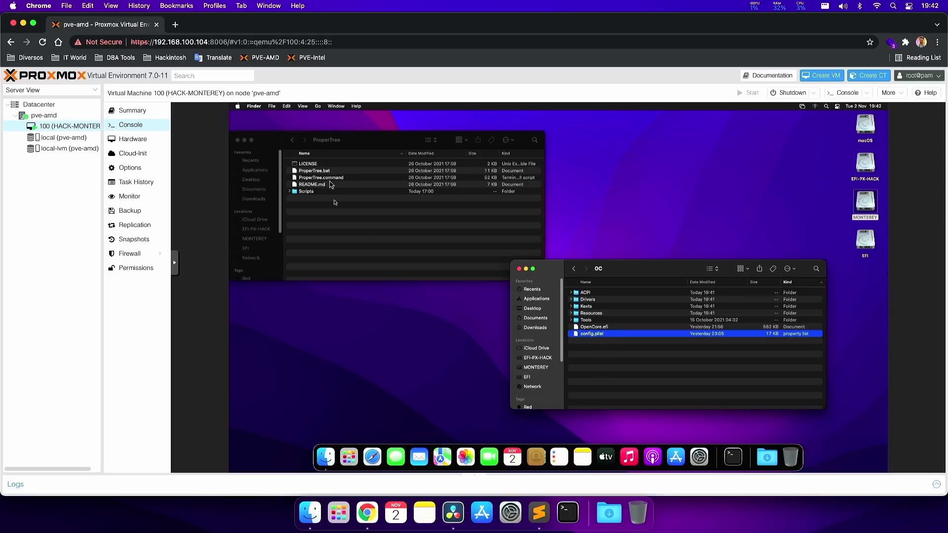
Run GenSMBIOS.command from the GenSMBIOS folder in Utils and generate an SMBIOS for iMacPro1,1
left_click(292, 140)
left_click(315, 163)
double_click(321, 164)
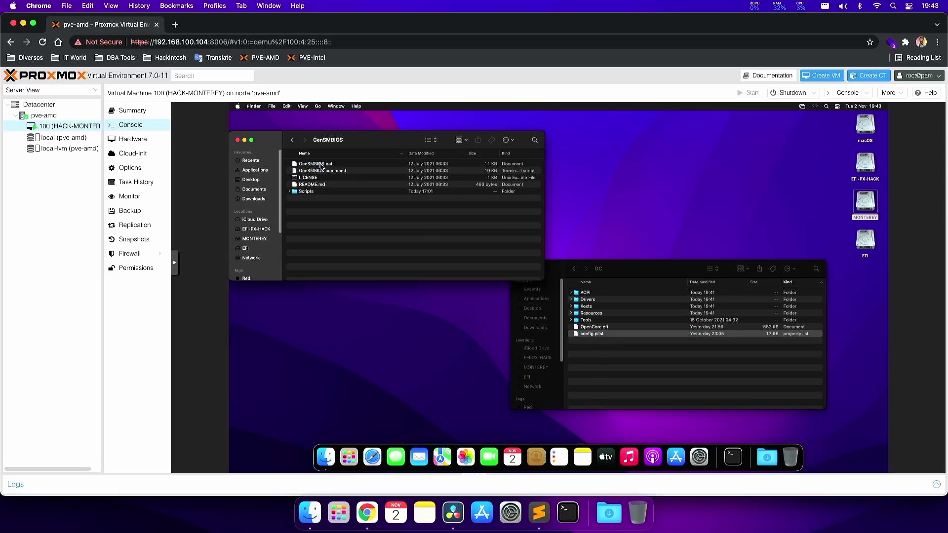
double_click(323, 171)
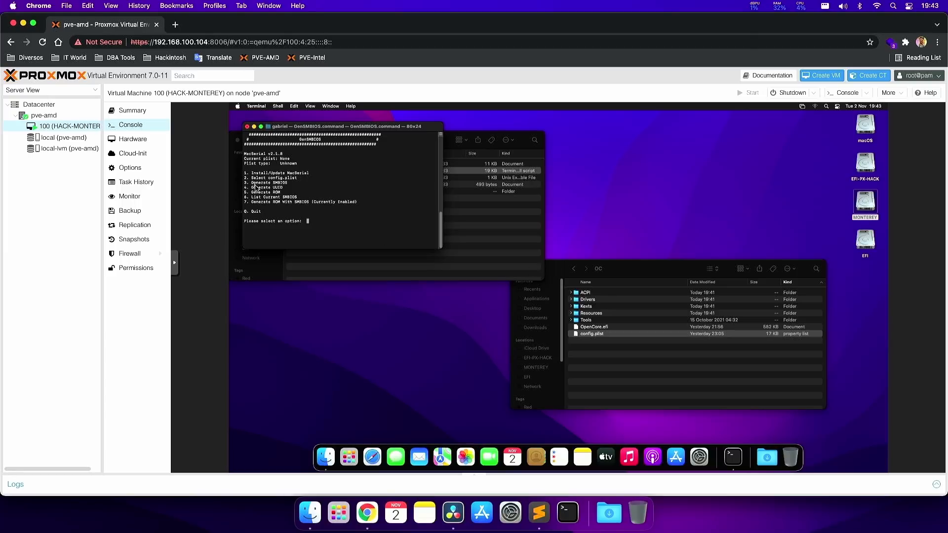
key("Return")
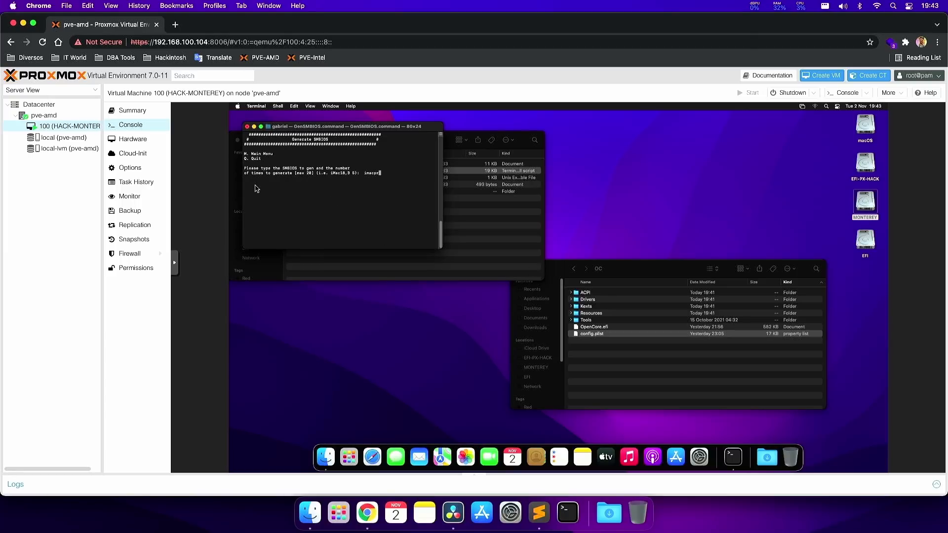
key("Return")
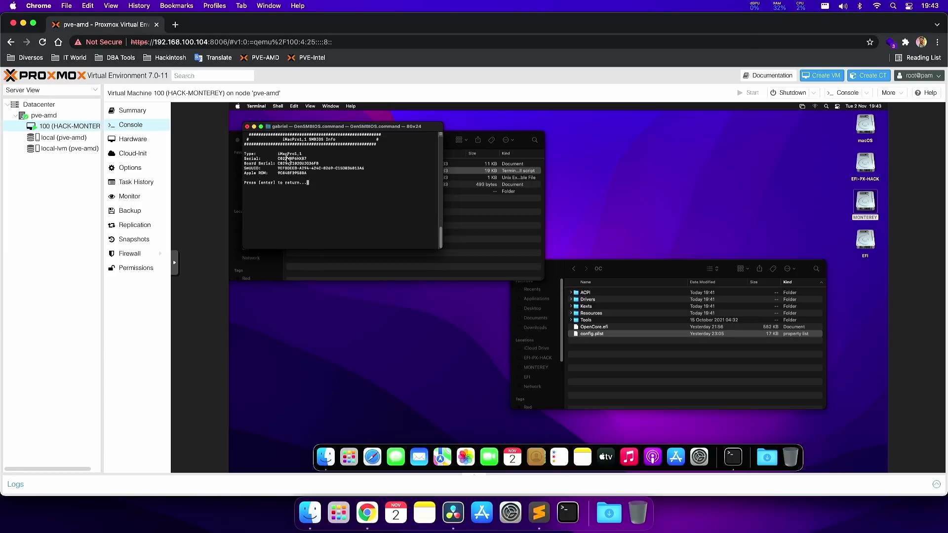
Examine the generated serial, board serial, SmUUID and Apple ROM values, and quit Terminal
left_click_drag(278, 164, 365, 169)
left_click(318, 164)
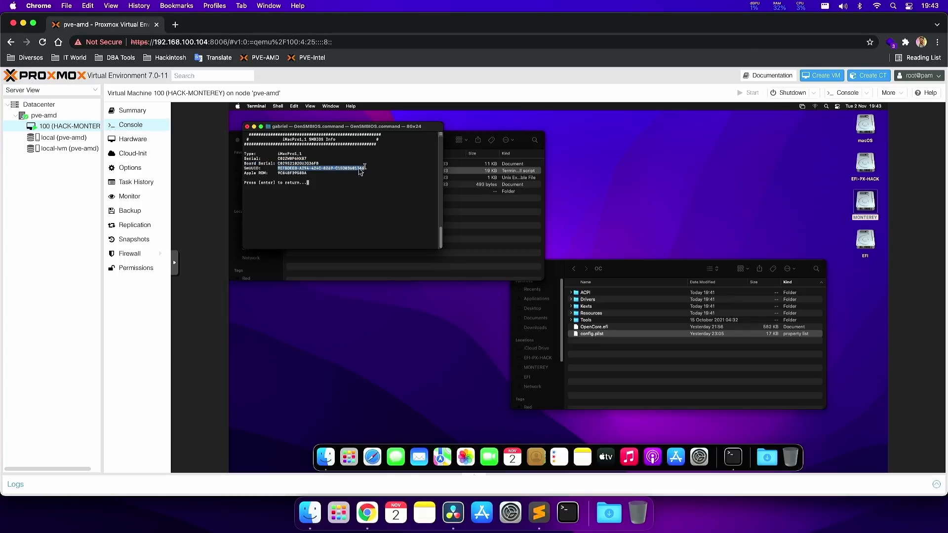
double_click(286, 173)
key("super+q")
left_click(362, 231)
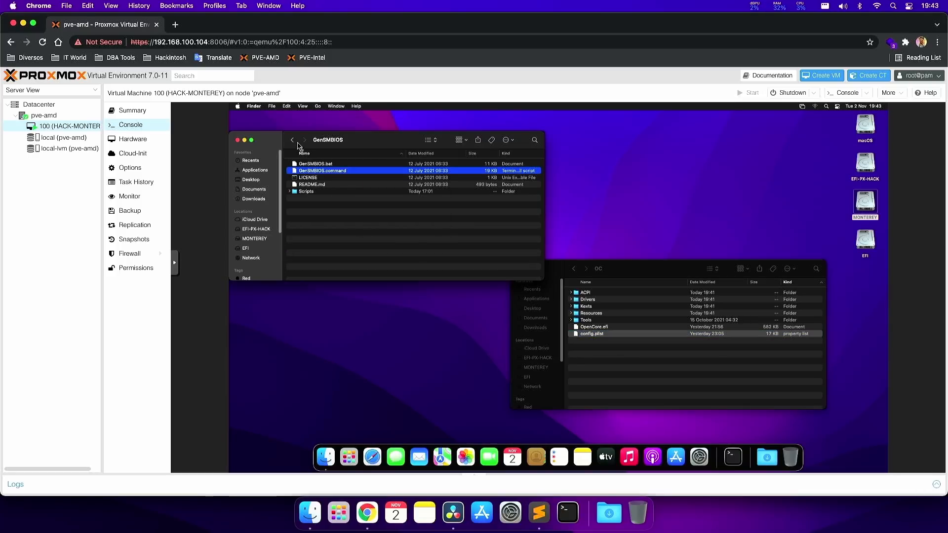
Launch ProperTree.command from the ProperTree folder in Utils, view its empty plist window, and quit the program
left_click(292, 140)
double_click(311, 178)
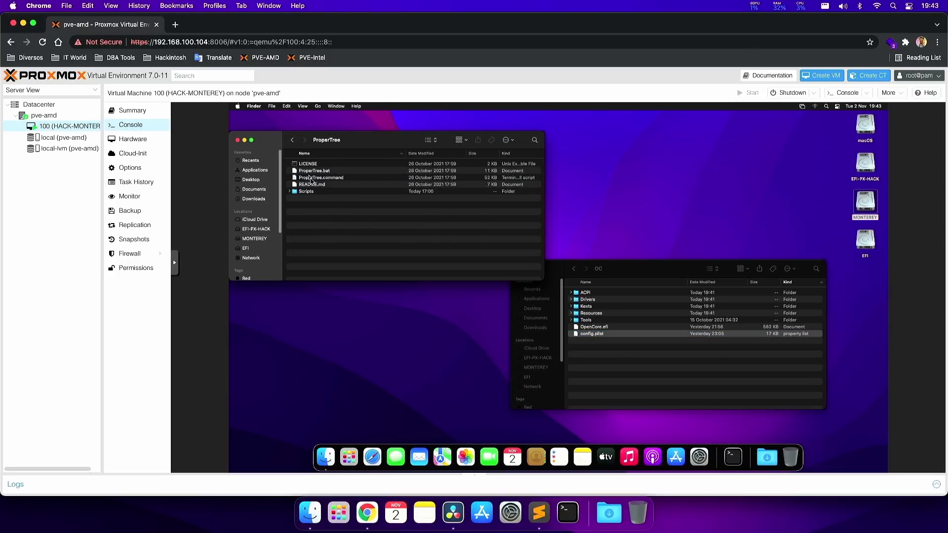
double_click(314, 178)
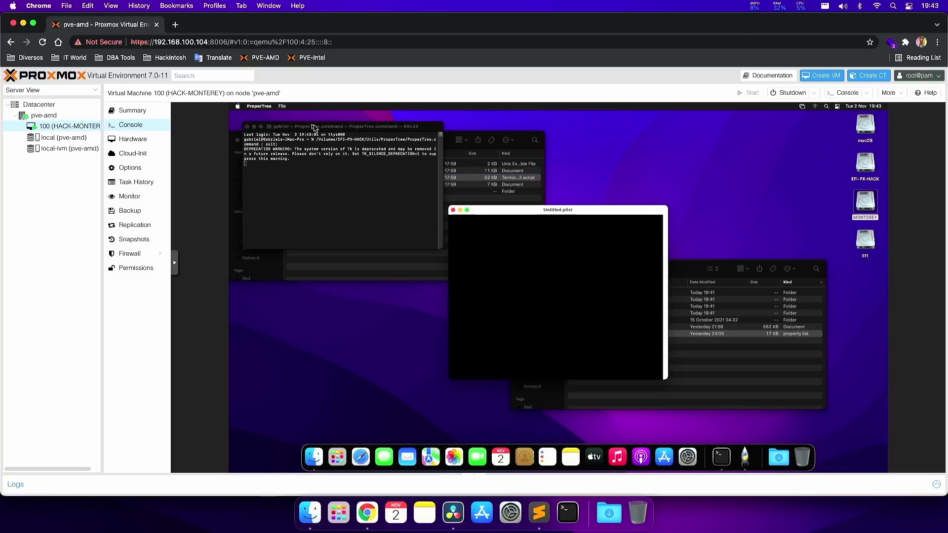
left_click_drag(571, 214, 431, 204)
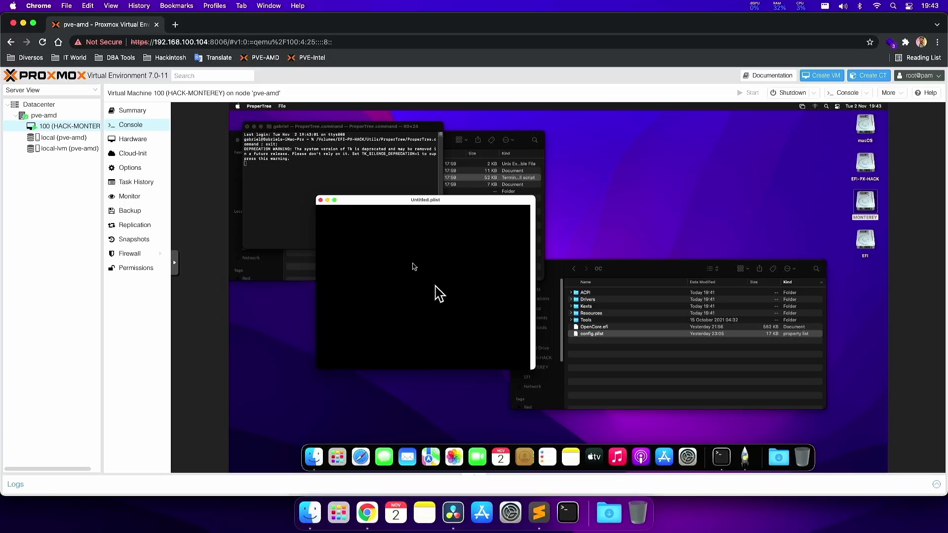
left_click(259, 106)
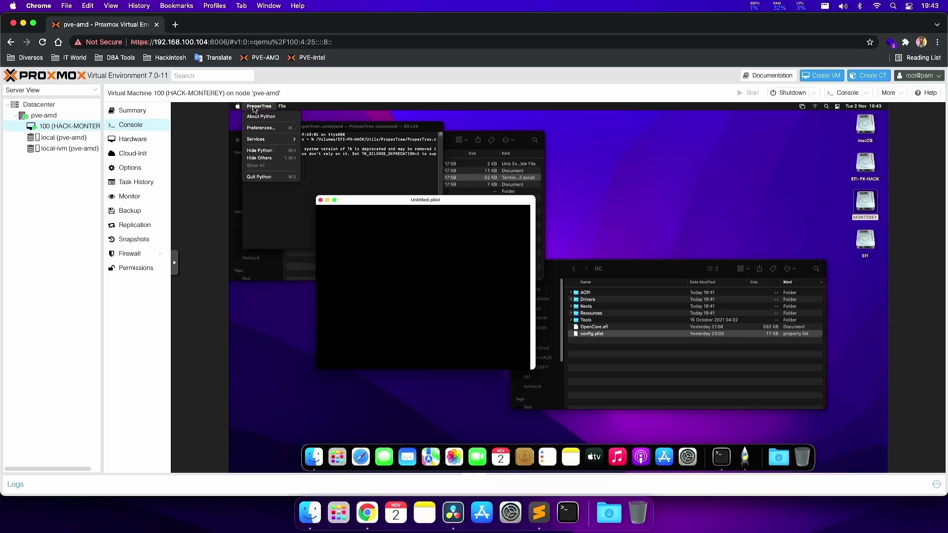
left_click(263, 176)
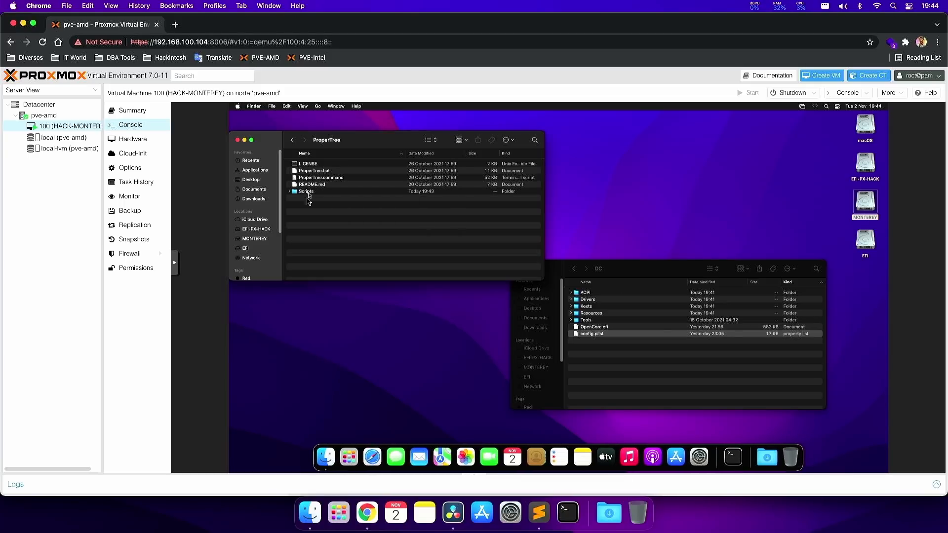
Run buildapp-select.command from ProperTree's Scripts folder and decline the command line developer tools installation
left_click(308, 192)
double_click(308, 192)
left_click(322, 192)
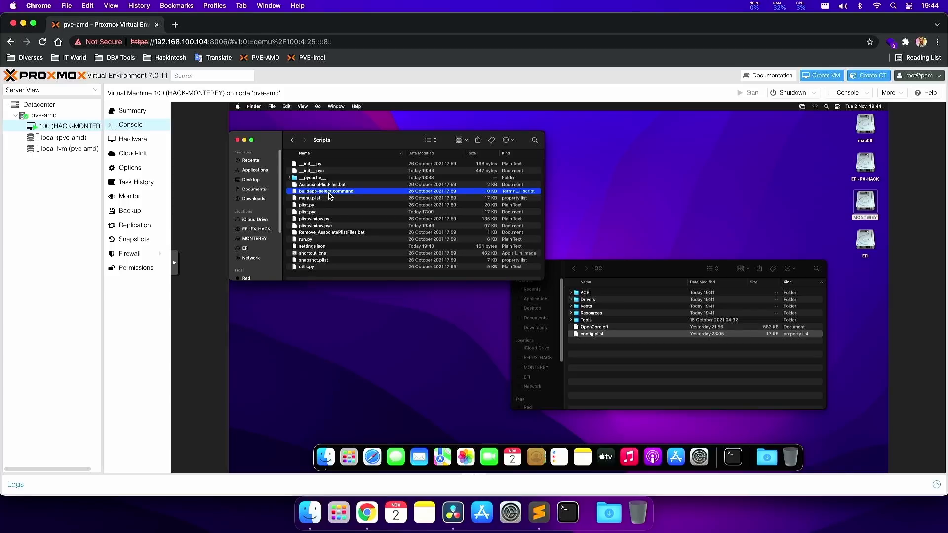
double_click(329, 192)
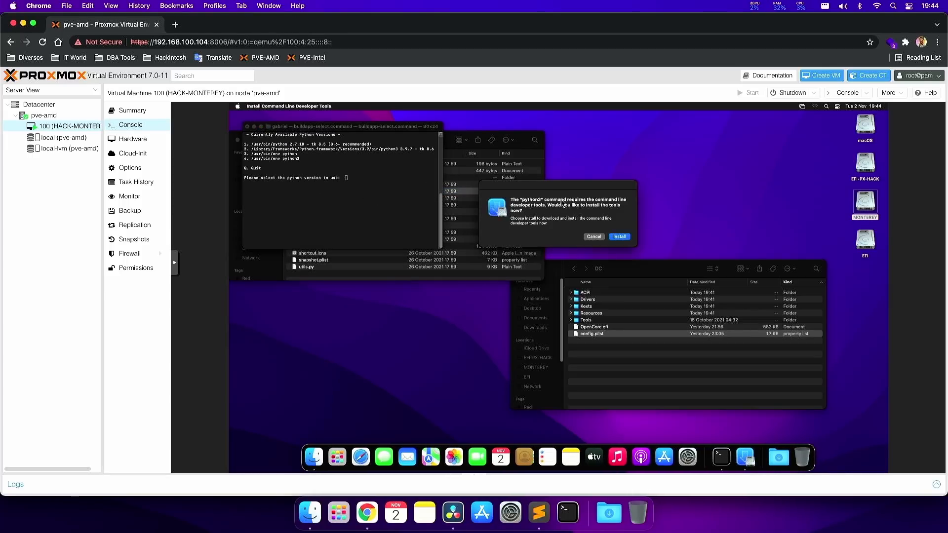
left_click(594, 237)
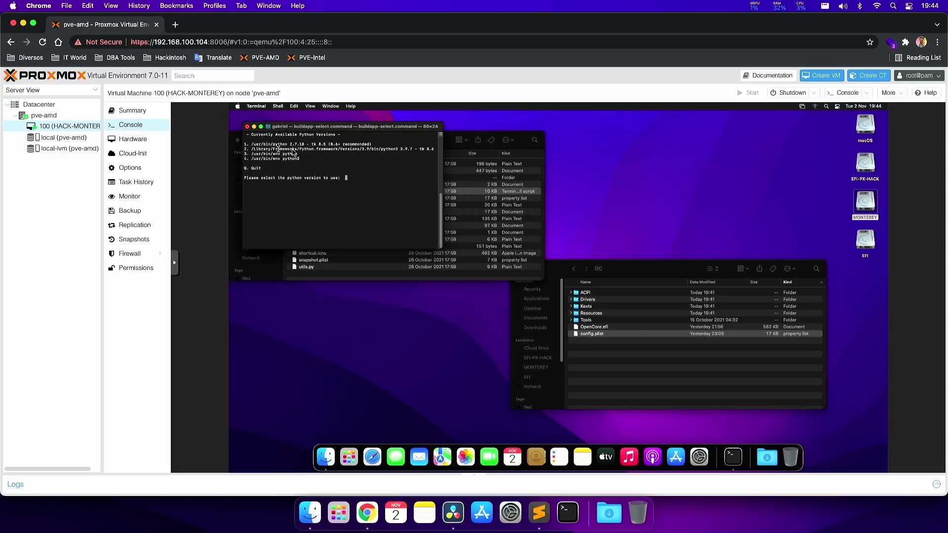
Build the ProperTree application with the Python 3.9.7 (tk 8.6) option and quit Terminal
left_click_drag(414, 150, 245, 149)
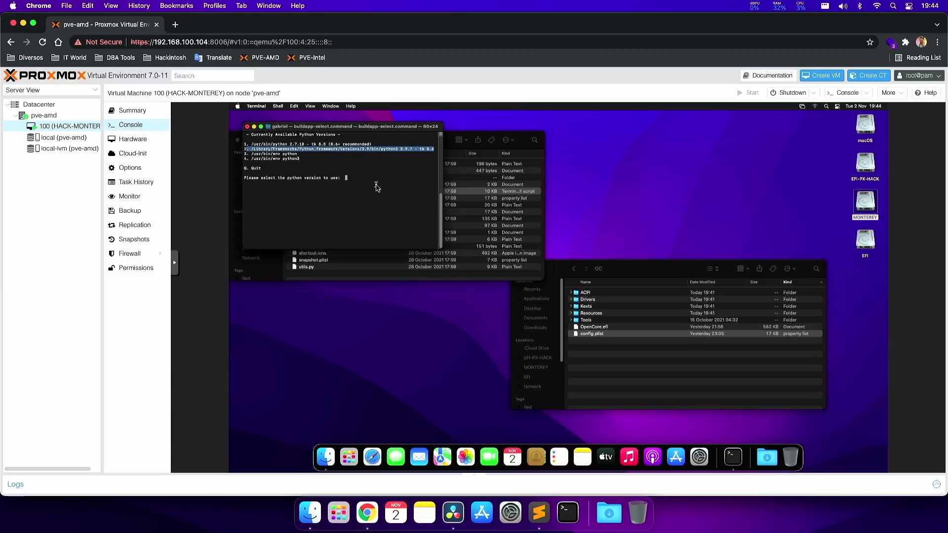
key("Return")
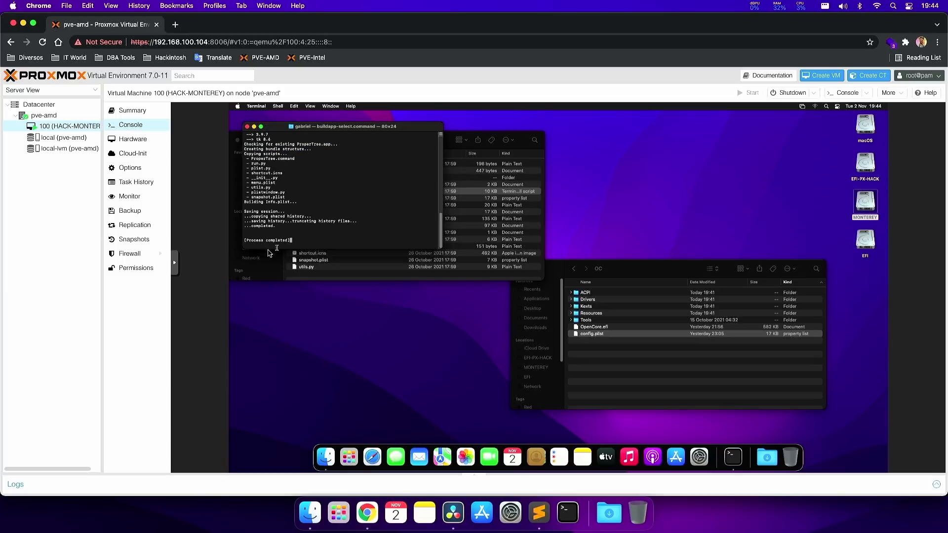
left_click_drag(247, 241, 285, 241)
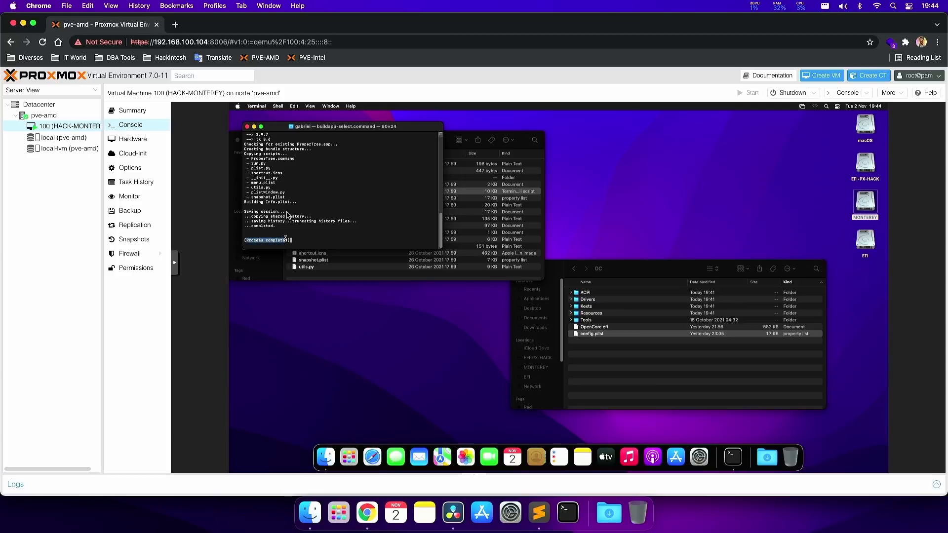
left_click(256, 107)
left_click(270, 187)
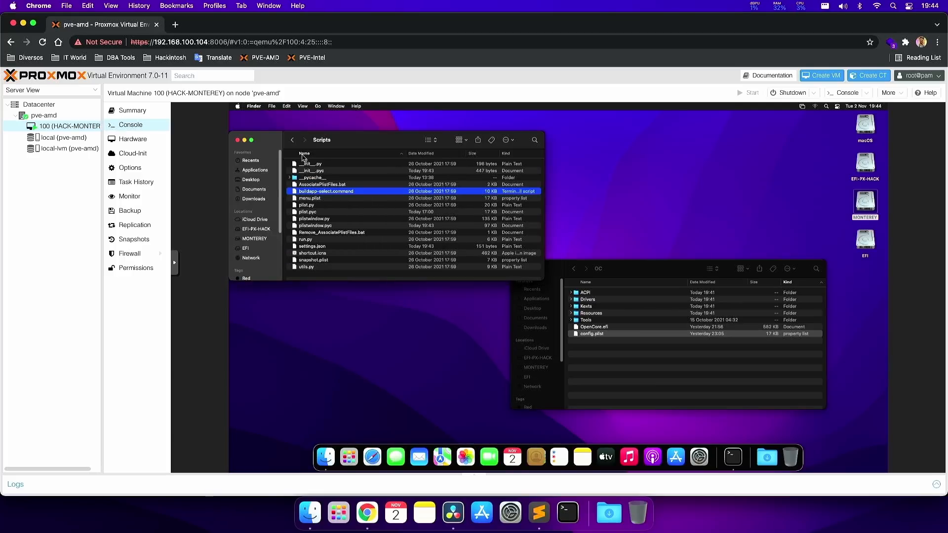
Copy the built ProperTree application from the ProperTree folder to the macOS desktop
left_click(292, 139)
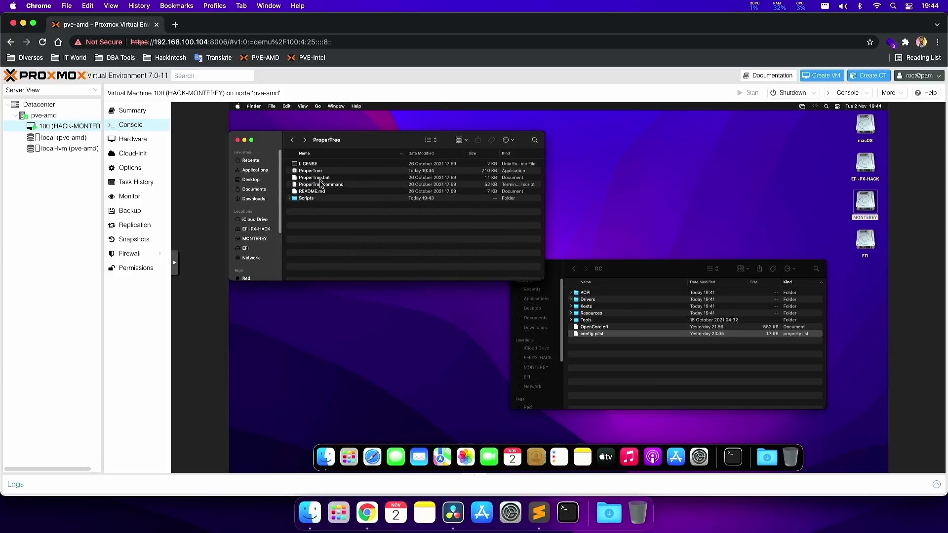
left_click(318, 173)
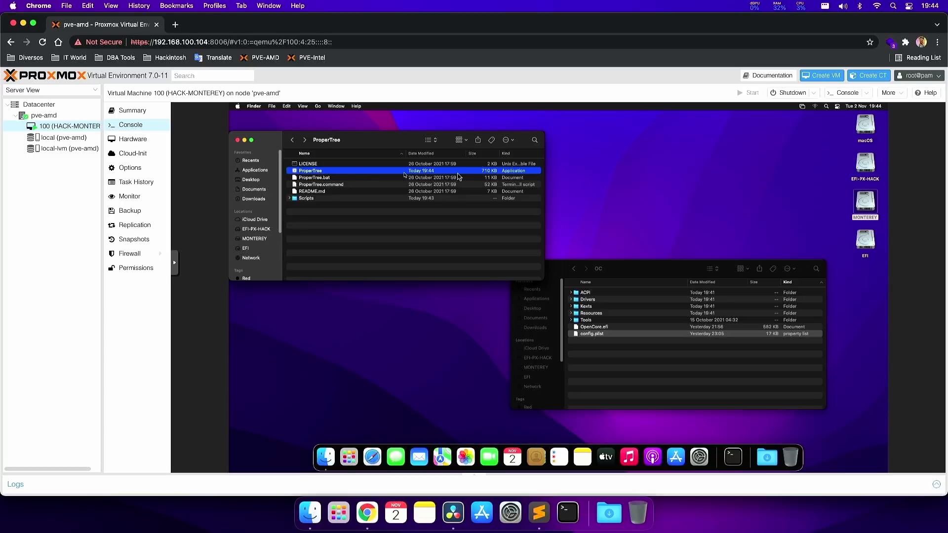
double_click(307, 172)
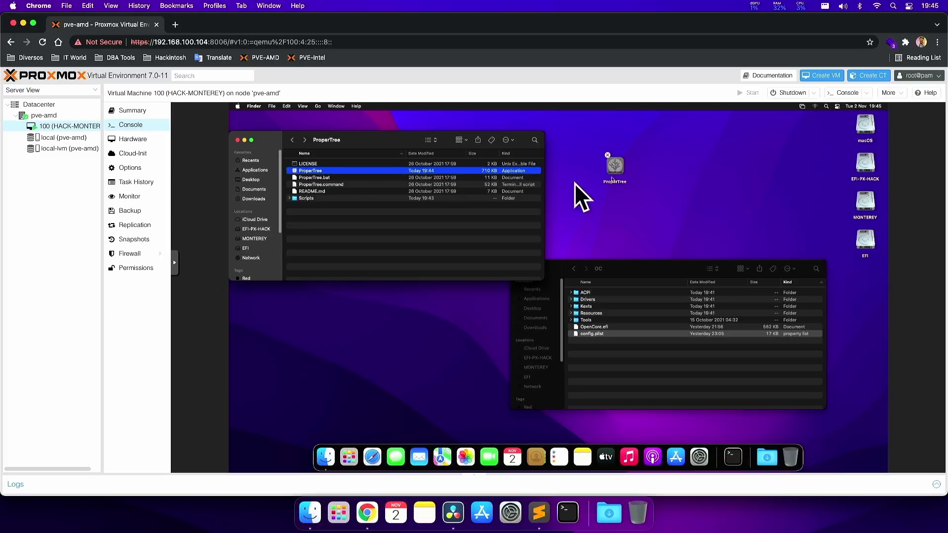
left_click(633, 205)
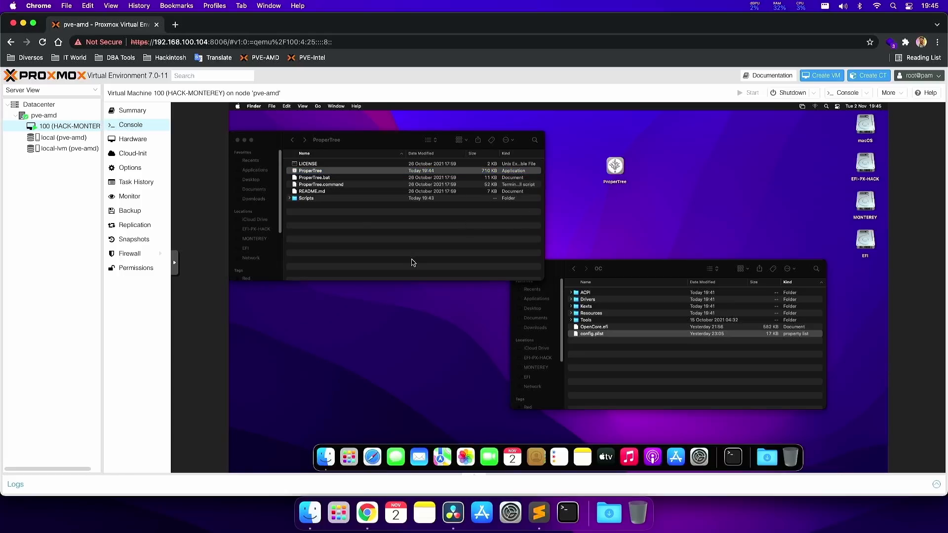
Open config.plist from the EFI partition's OC folder in ProperTree and enlarge its window to nearly the full desktop height
left_click(292, 140)
left_click(311, 166)
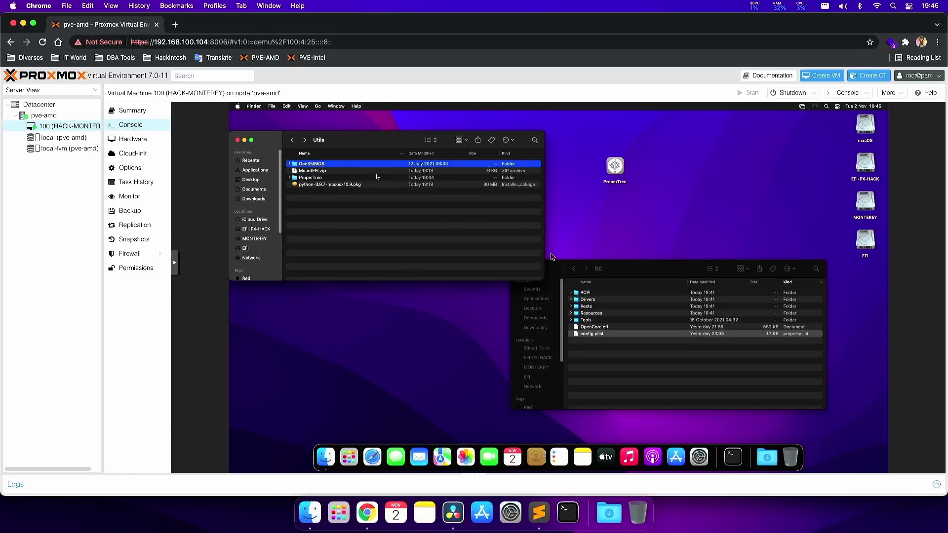
double_click(594, 334)
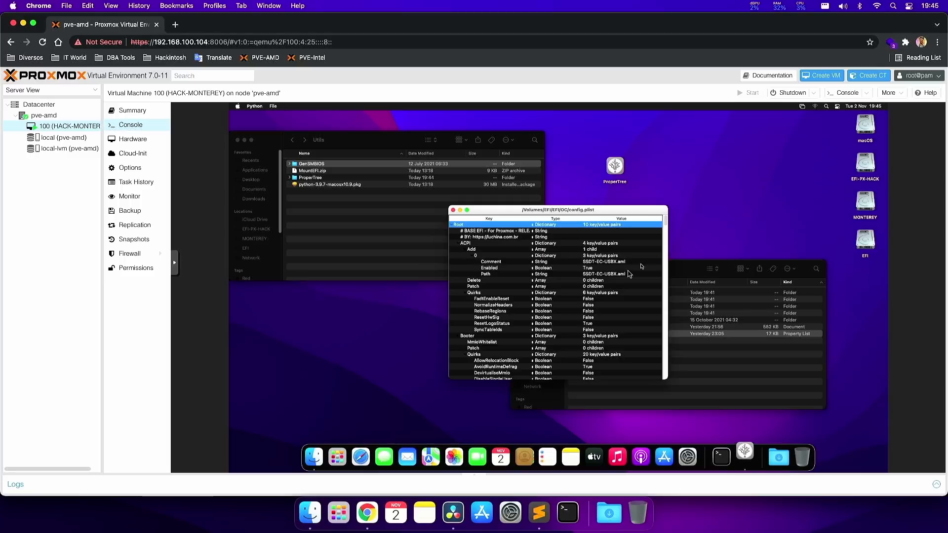
left_click_drag(614, 214, 496, 154)
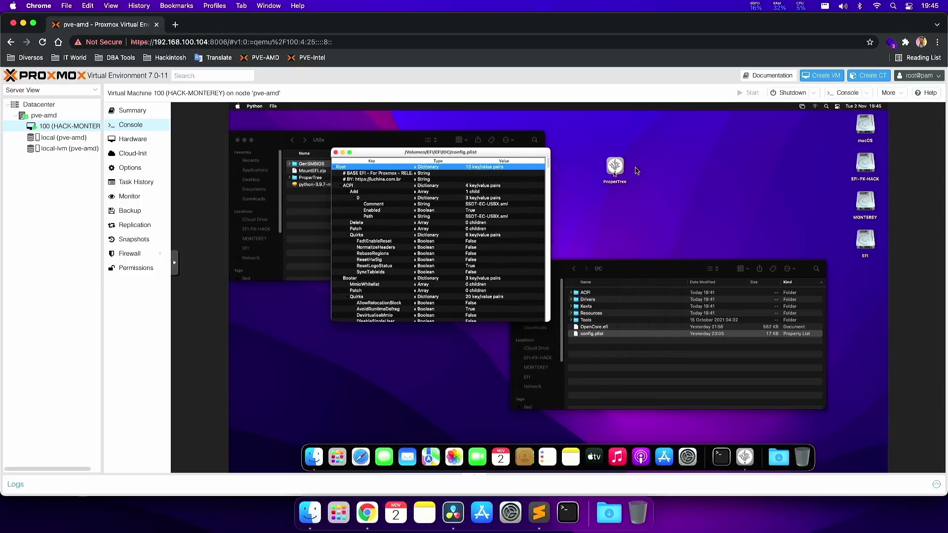
left_click_drag(629, 147, 595, 201)
left_click(438, 153)
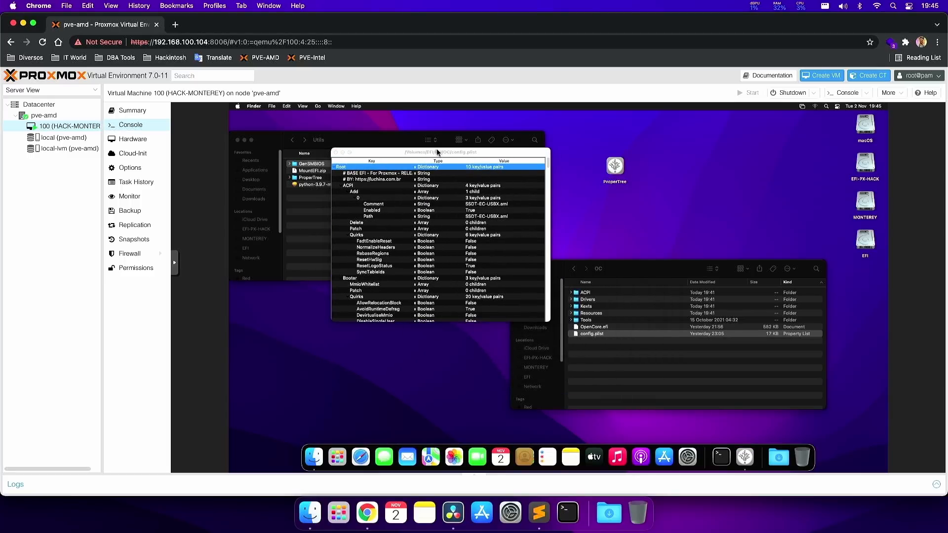
left_click_drag(464, 322, 468, 440)
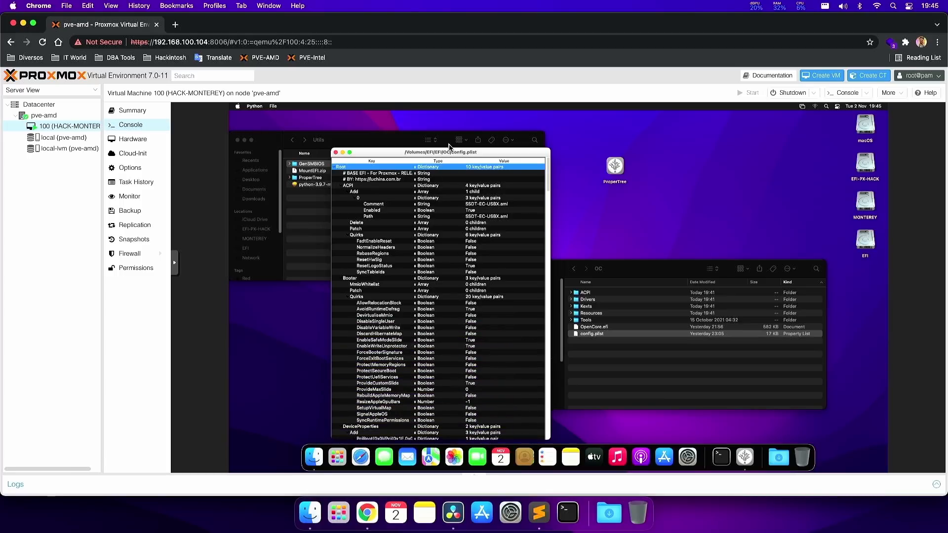
left_click_drag(451, 148, 451, 117)
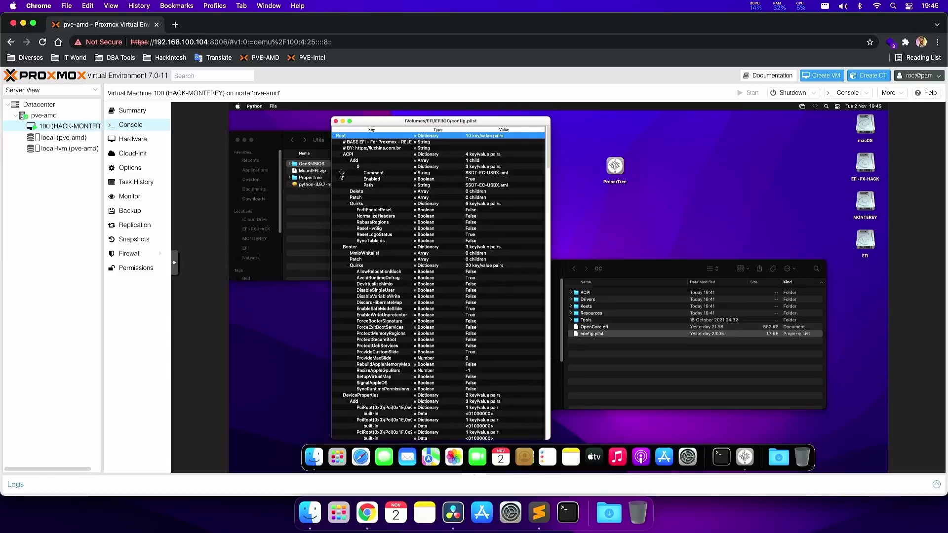
Examine the MLB, ROM, SystemSerialNumber and SystemUUID entries under PlatformInfo > Generic in config.plist, and close the file
left_click(319, 186)
left_click(549, 152)
left_click_drag(550, 151, 550, 340)
left_click(358, 236)
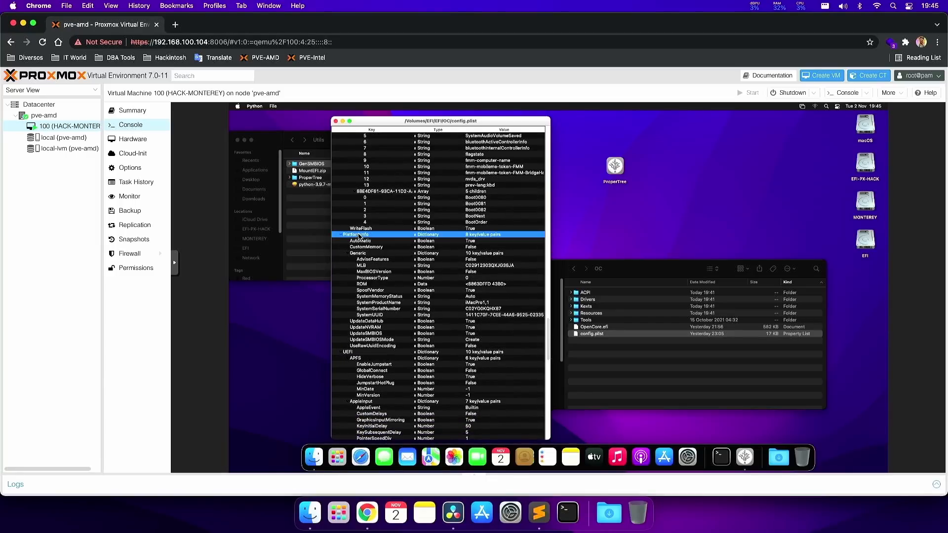
left_click(364, 254)
left_click(376, 267)
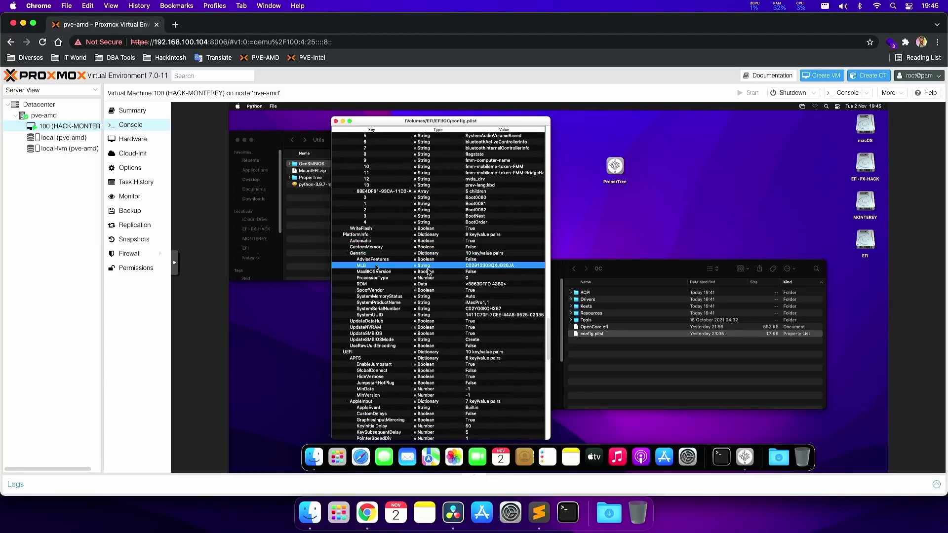
left_click(475, 284)
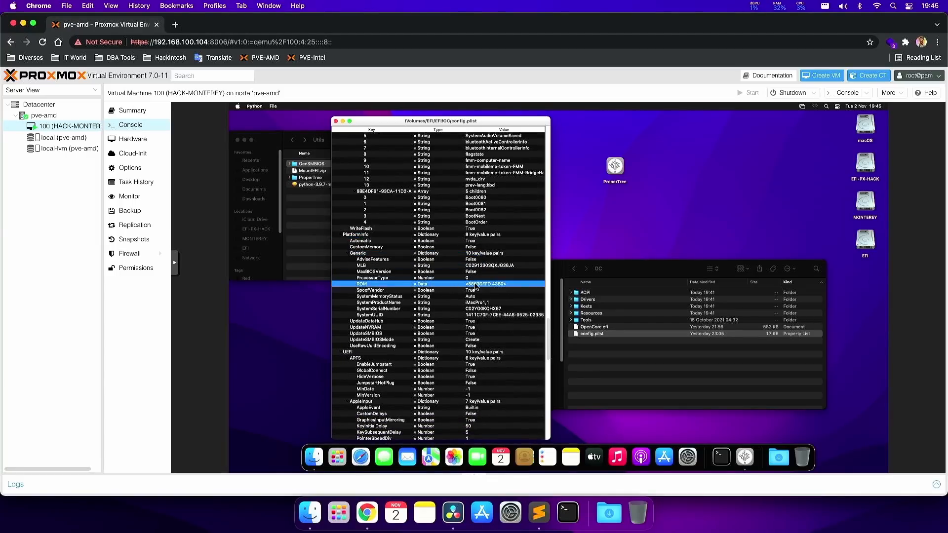
left_click(375, 308)
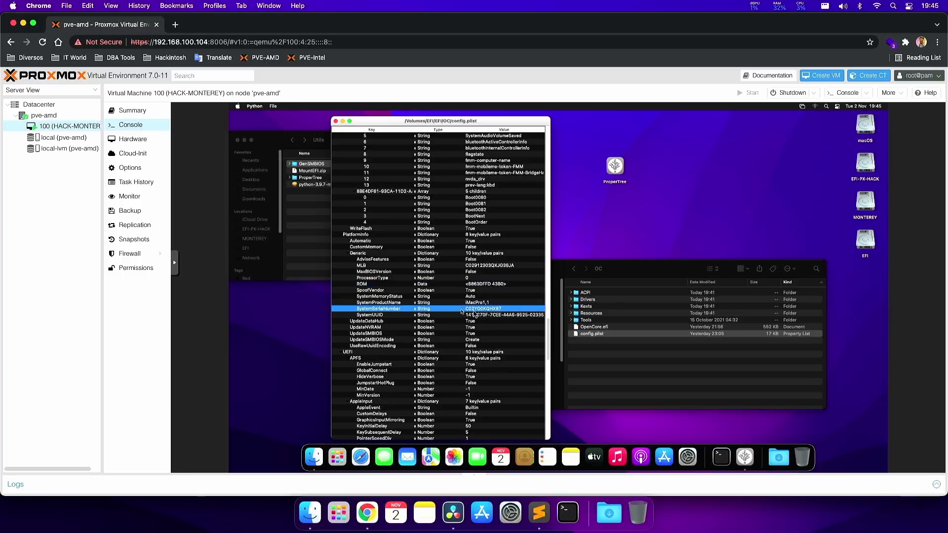
left_click(390, 316)
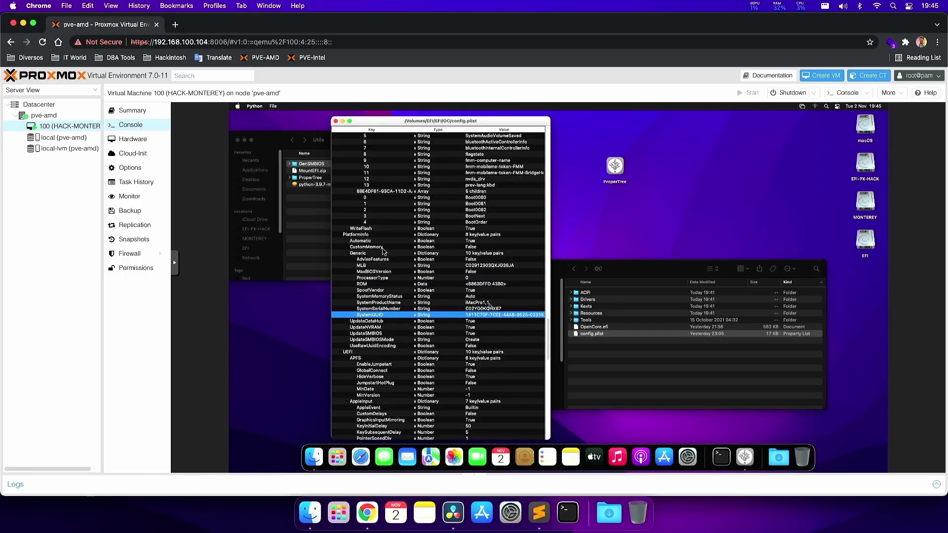
left_click(487, 265)
left_click(484, 309)
left_click(483, 315)
left_click(336, 121)
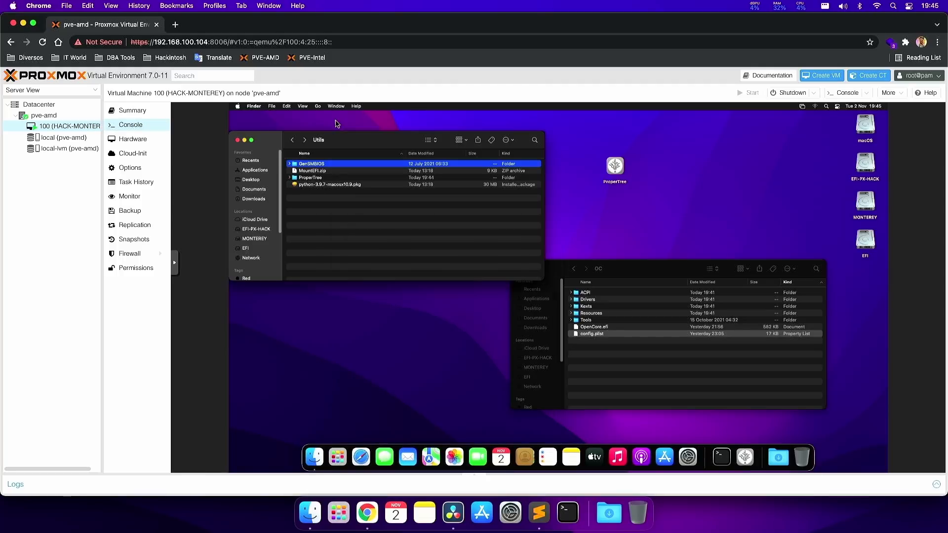
left_click(348, 217)
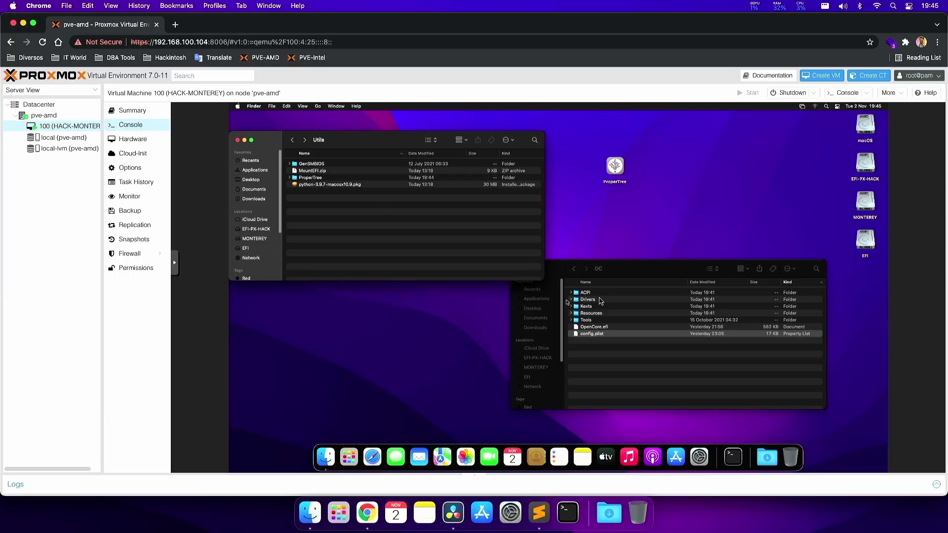
Close both Finder windows and reopen config.plist from the EFI disk's EFI > OC folder in ProperTree
left_click(237, 140)
left_click(517, 270)
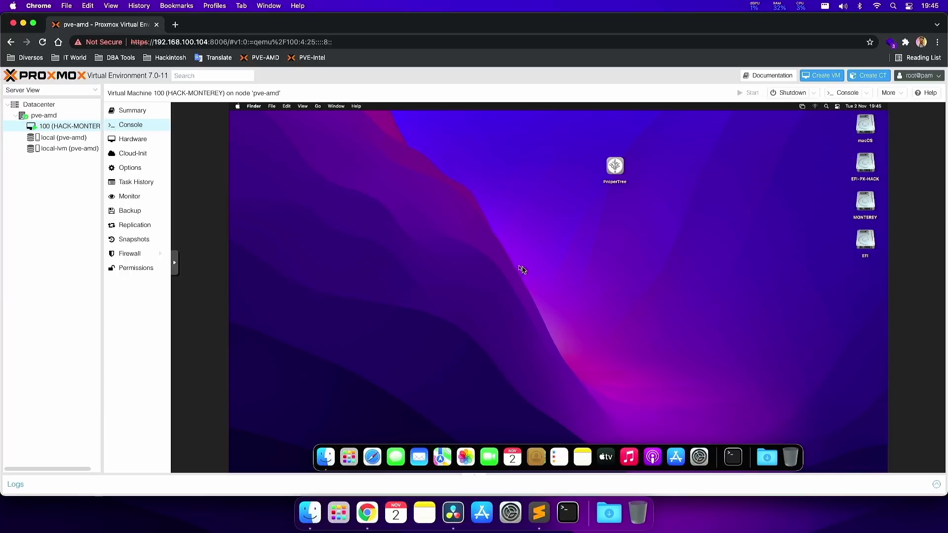
double_click(864, 254)
left_click_drag(628, 279, 419, 210)
double_click(383, 224)
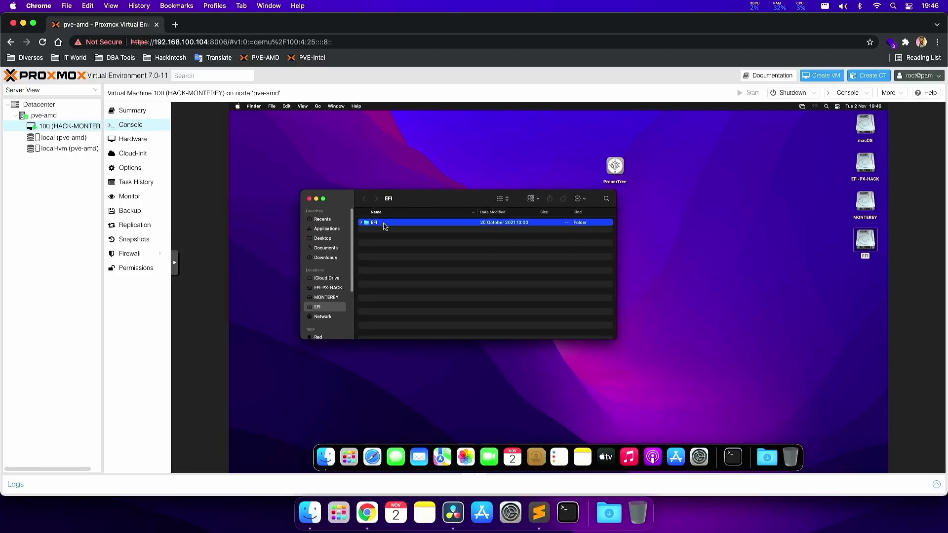
left_click(378, 230)
double_click(378, 230)
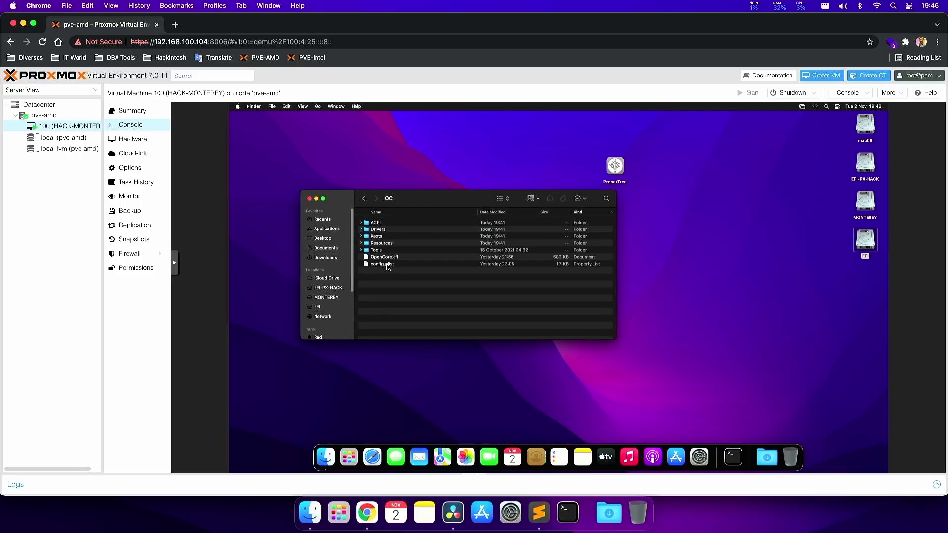
double_click(388, 265)
Collapse all entries of config.plist under Root and expand Misc > Boot
right_click(458, 143)
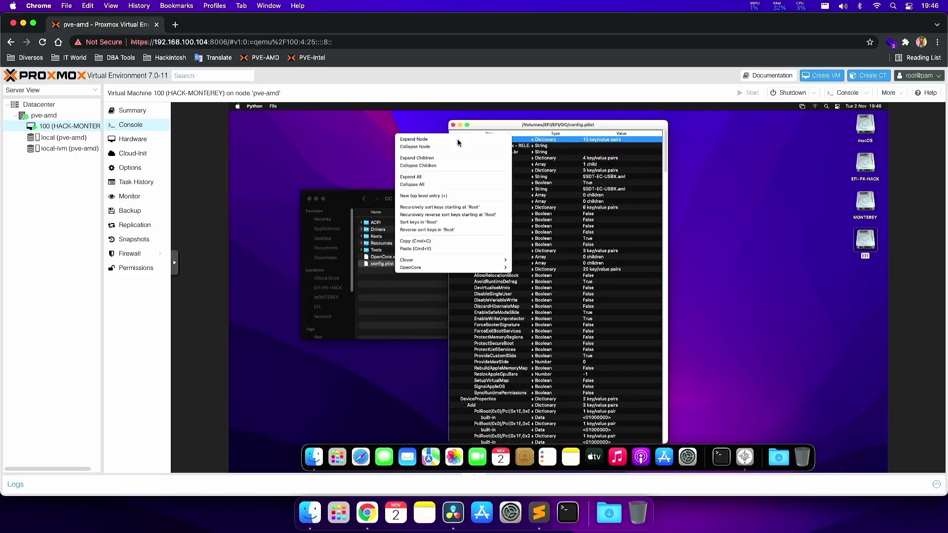
left_click(434, 177)
key("Down")
key("Down")
key("Down")
key("Down")
key("Down")
key("Down")
key("Down")
key("Down")
key("Down")
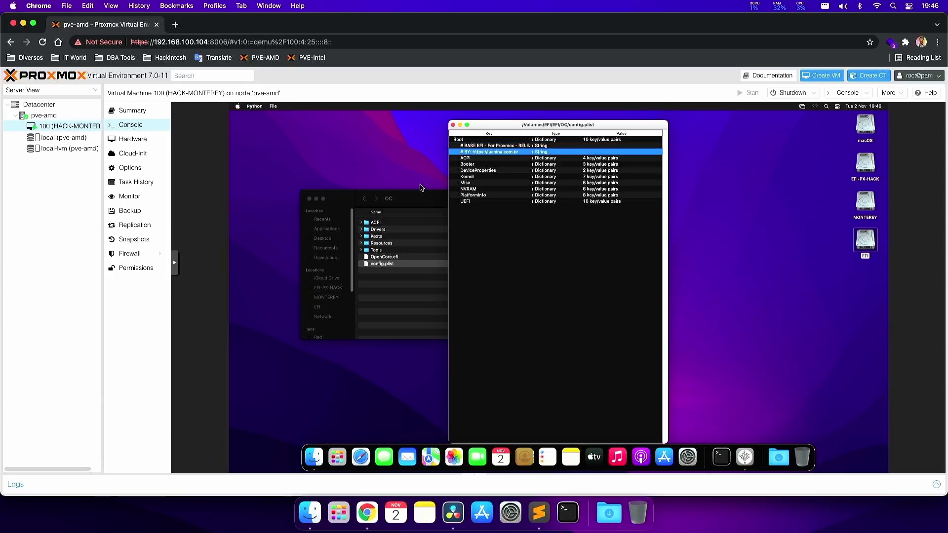
key("Up")
key("Up")
key("Up")
key("Up")
key("Up")
key("Down")
key("Down")
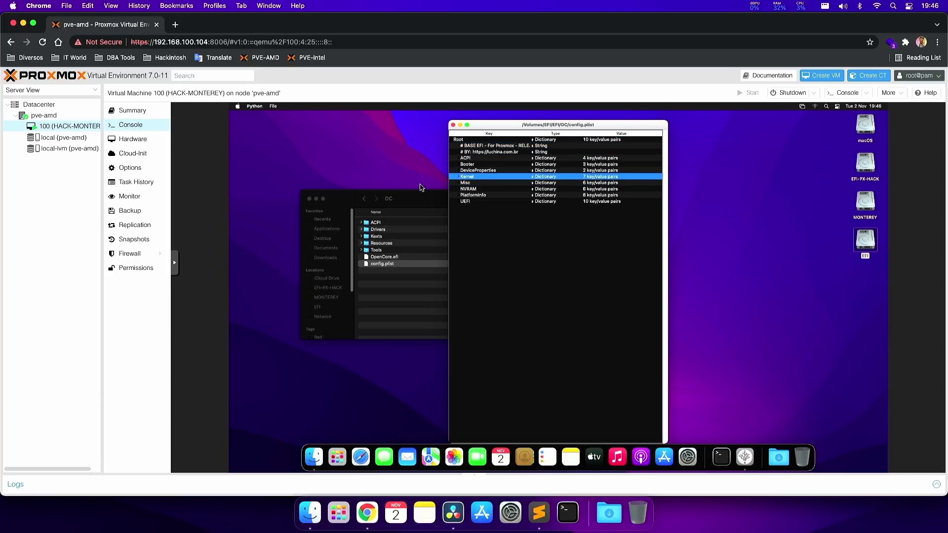
key("Up")
key("Up")
key("Up")
key("Down")
key("Up")
key("Down")
key("Down")
key("Down")
key("Down")
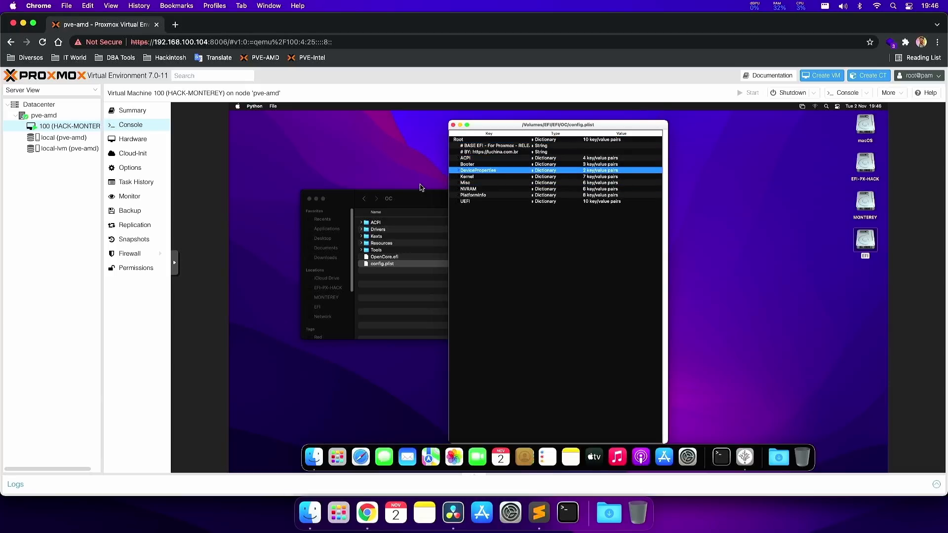
key("Right")
key("Down")
key("Down")
key("Right")
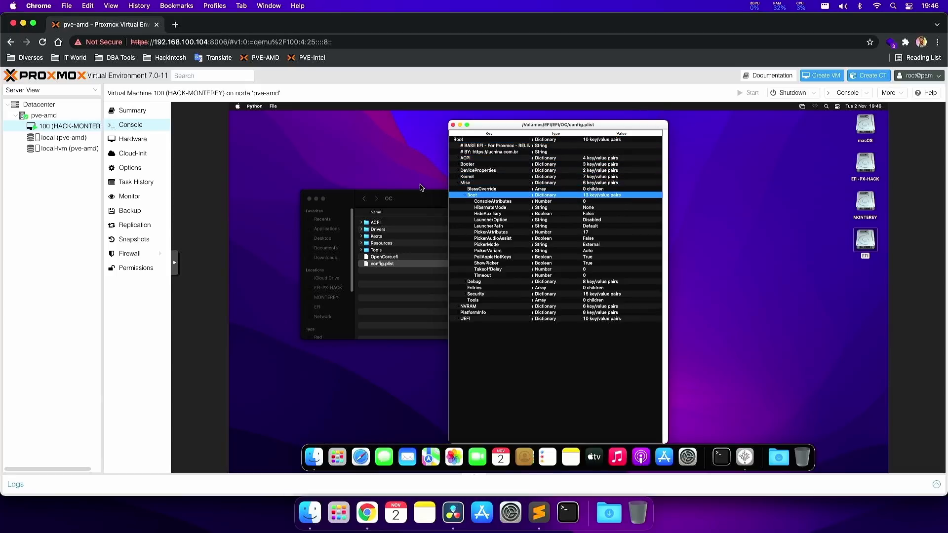
Set ShowPicker under Misc > Boot to False, save config.plist, and close the file and its folder window
left_click(491, 264)
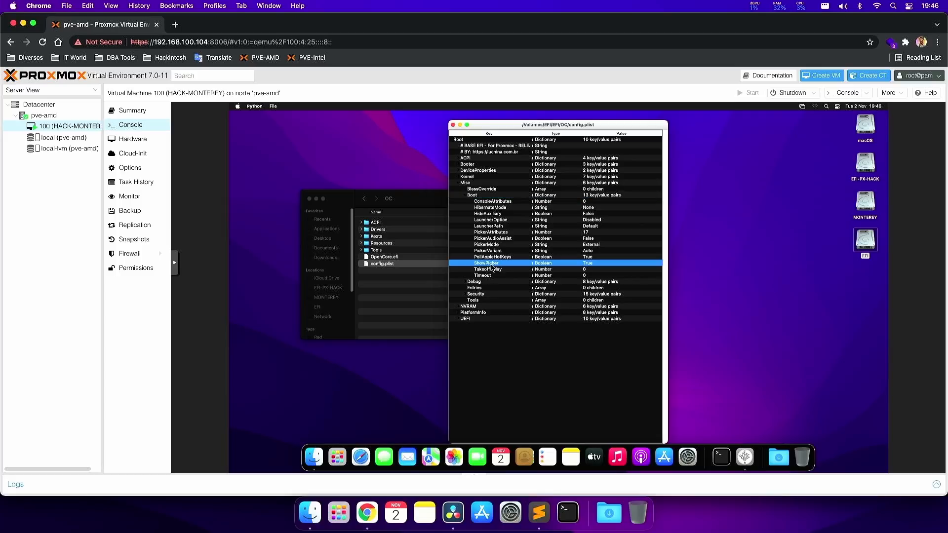
left_click(593, 266)
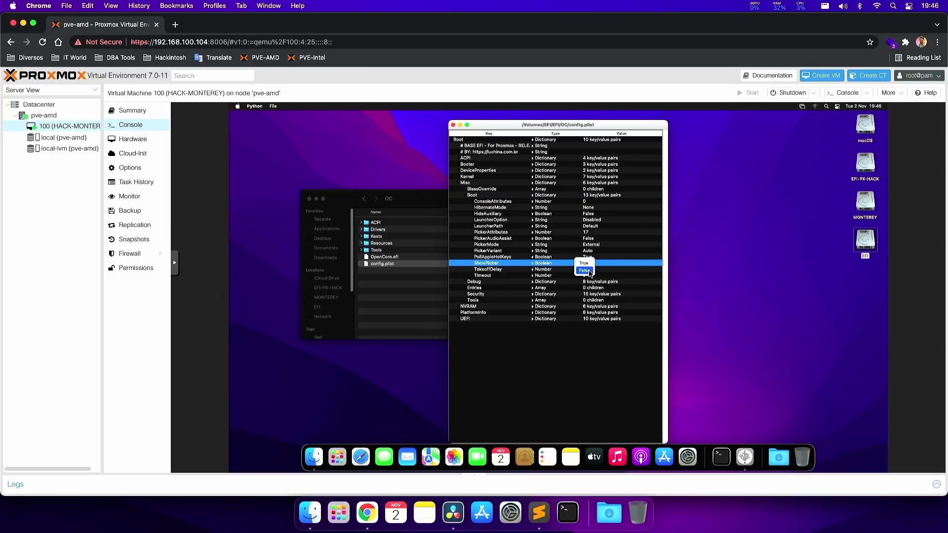
left_click(589, 273)
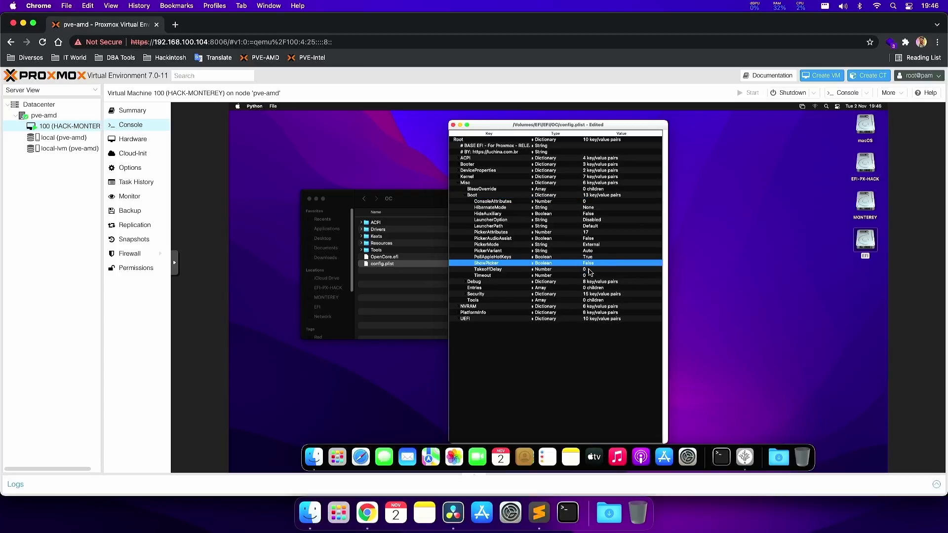
left_click(273, 106)
left_click(282, 132)
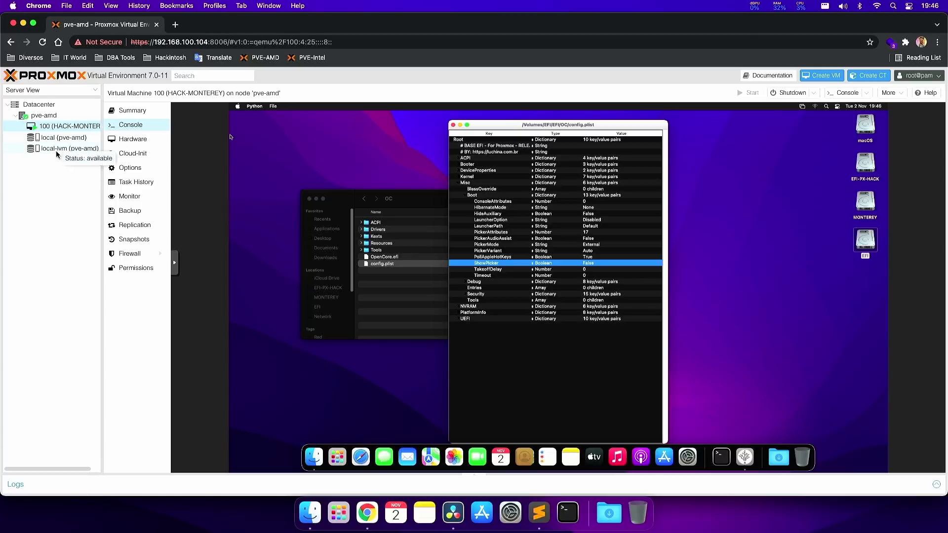
left_click(453, 126)
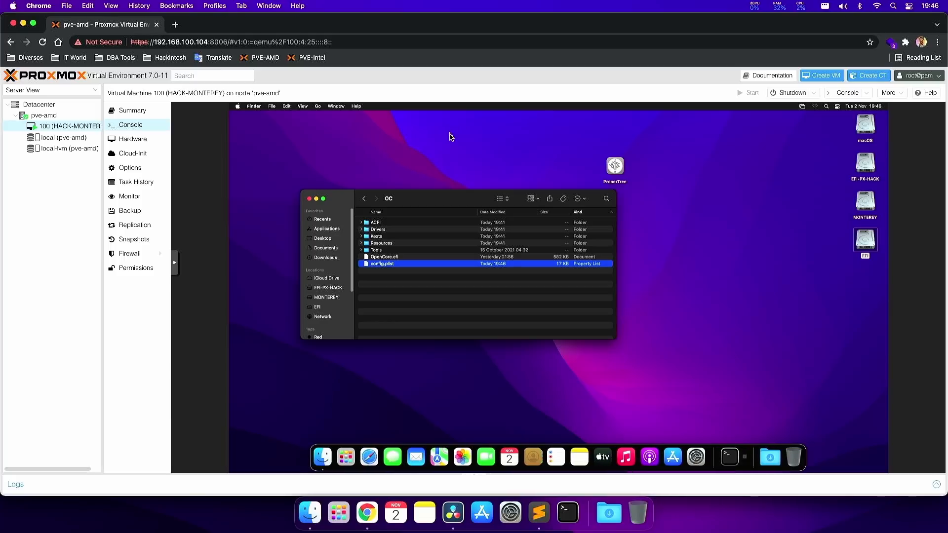
left_click(309, 199)
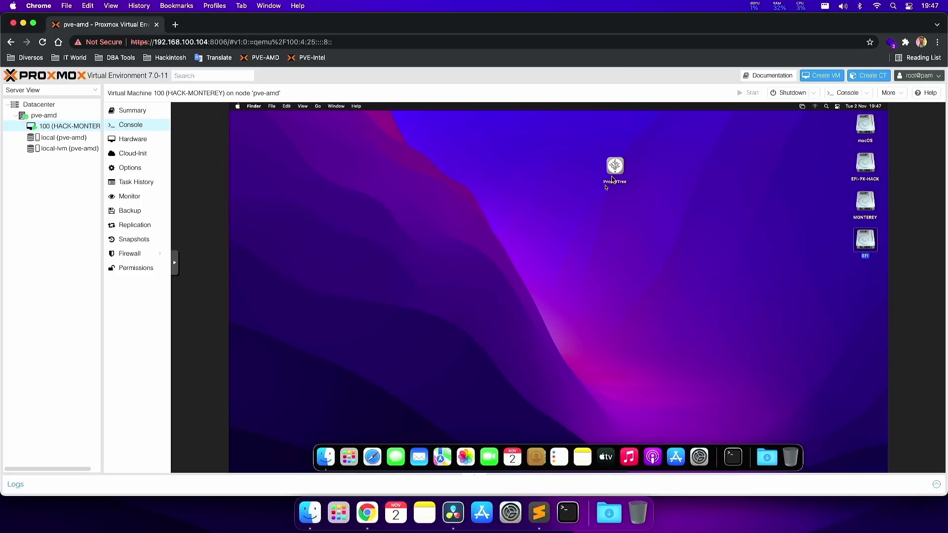
Move the ProperTree icon beside the EFI disk on the desktop and shut down macOS
left_click_drag(615, 170, 826, 235)
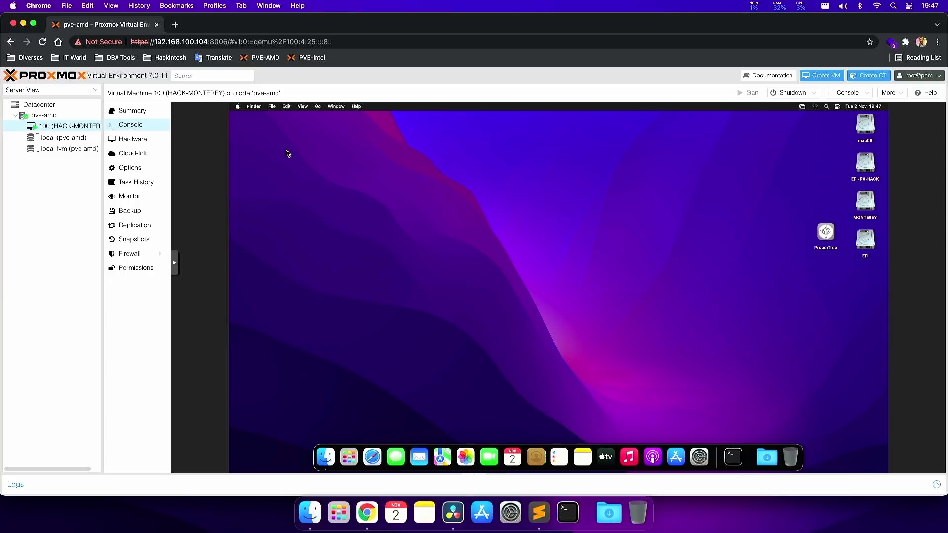
left_click(237, 106)
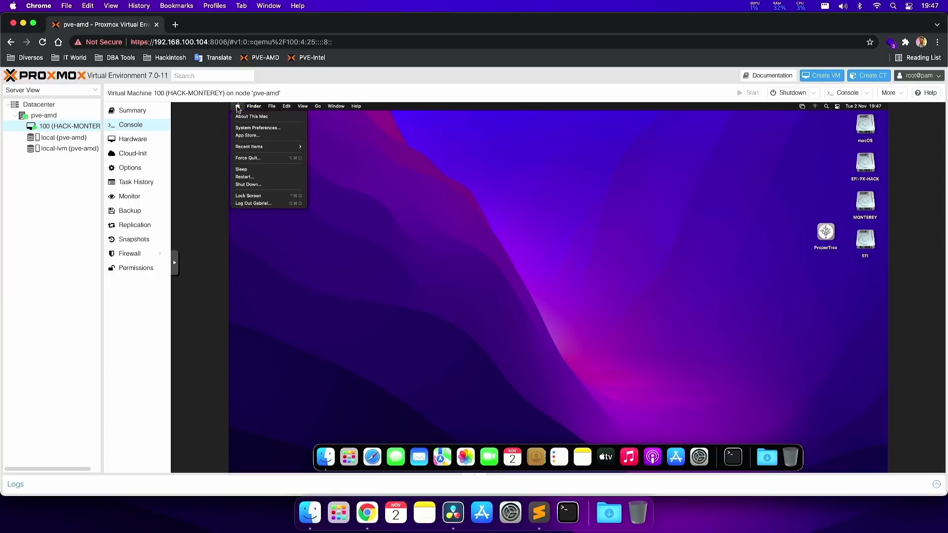
left_click(247, 185)
left_click(607, 228)
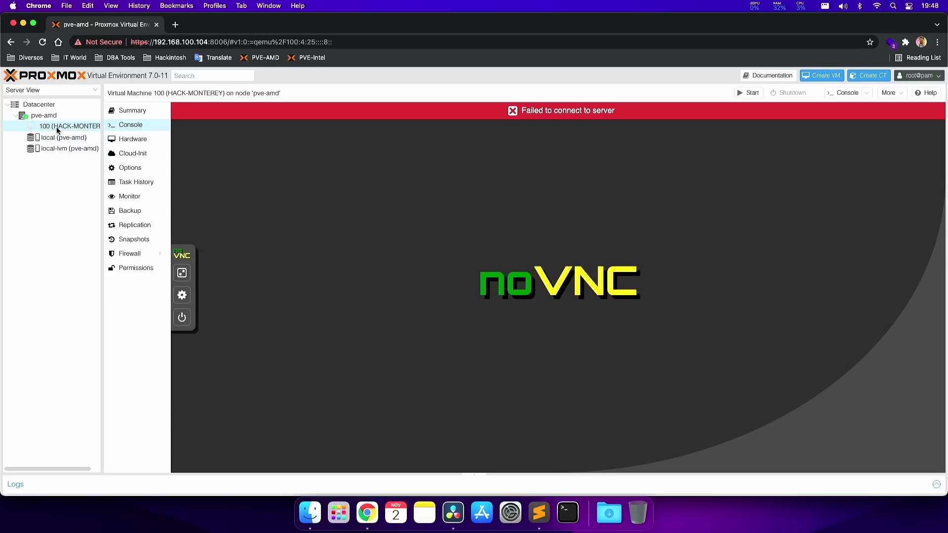
Detach the recovery-monterey.iso disk (ide2) and the opencore-osx-proxmox-vm.iso disk (ide0) from VM 100's hardware
left_click(134, 142)
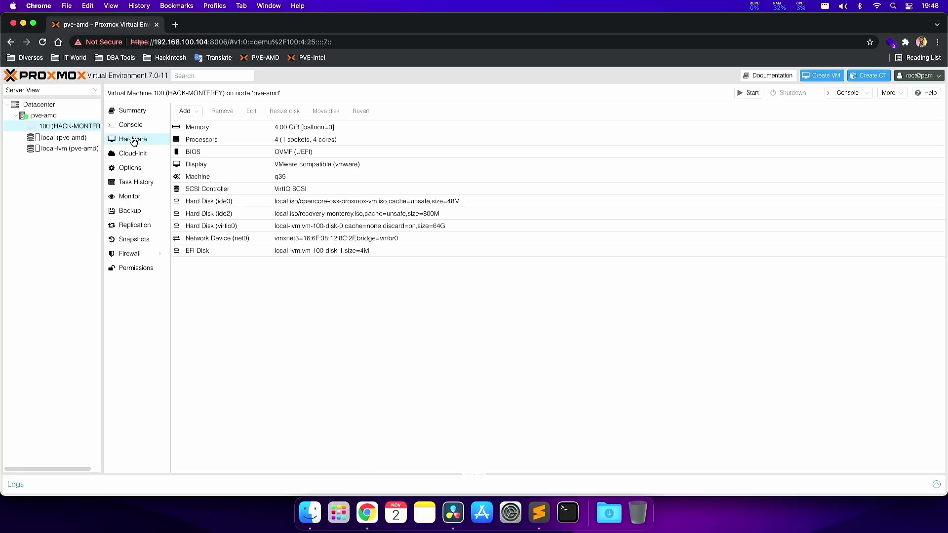
left_click(216, 200)
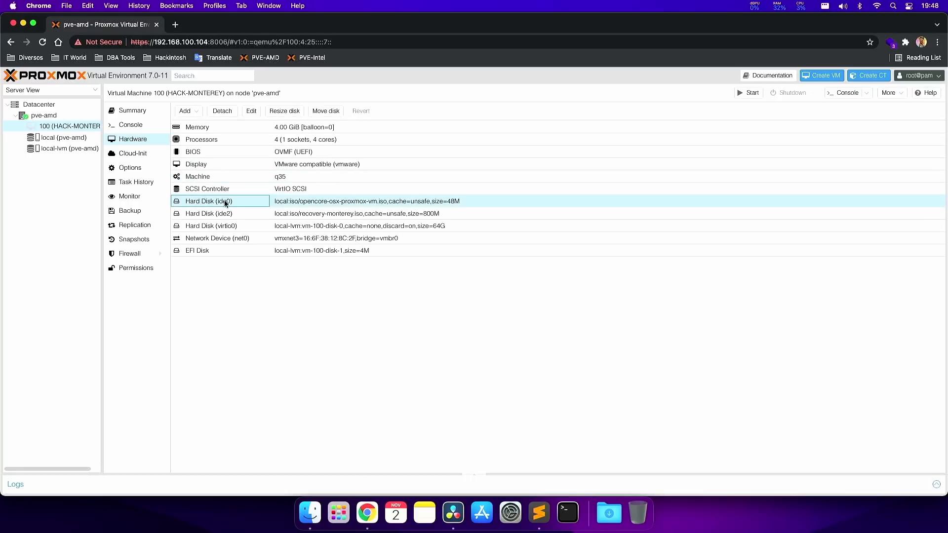
left_click(229, 212)
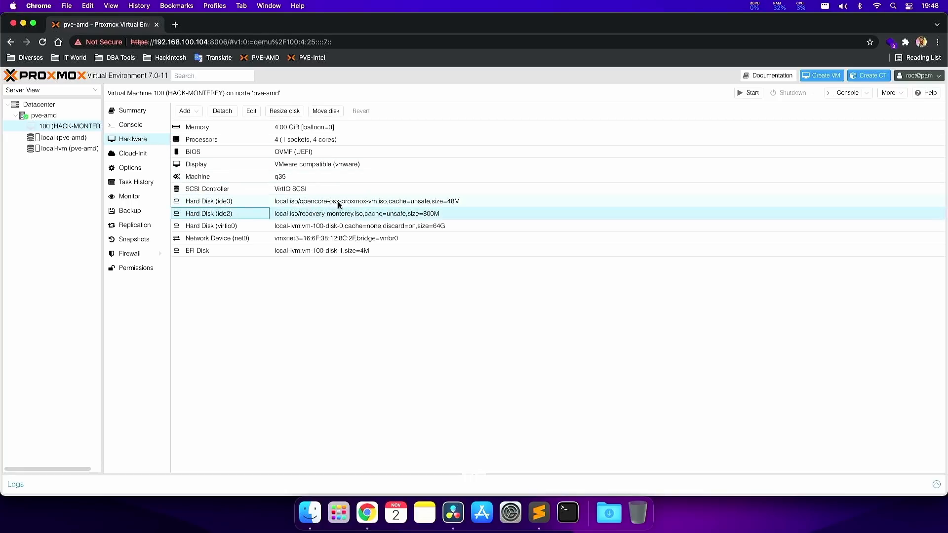
left_click(360, 203)
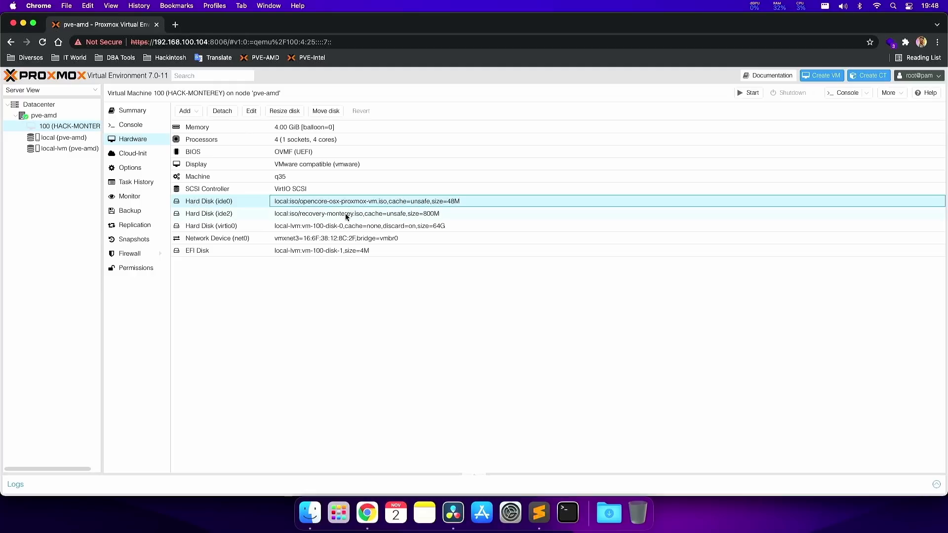
left_click(347, 214)
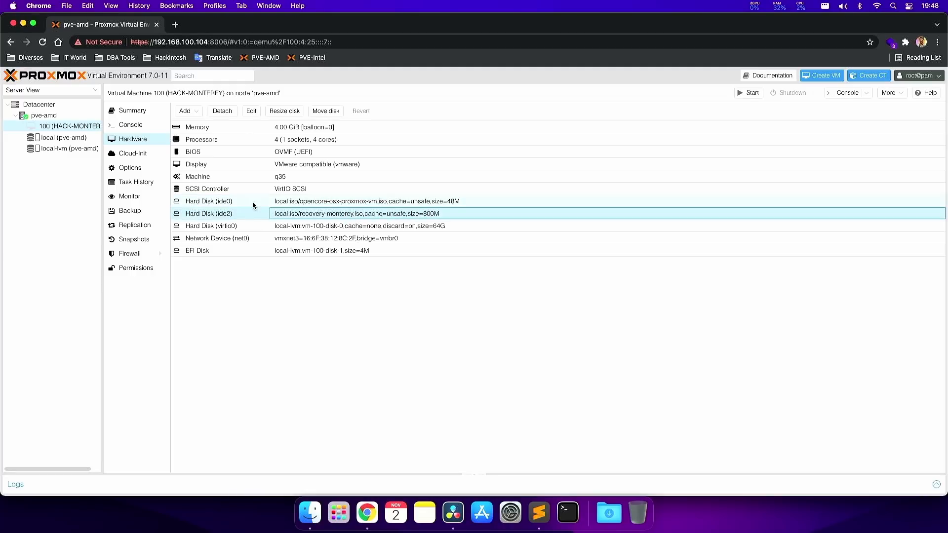
left_click(232, 112)
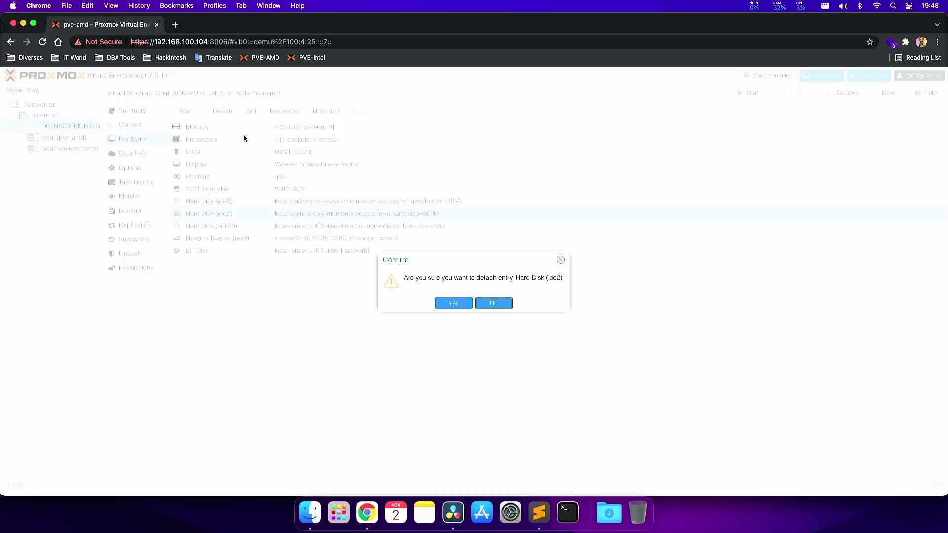
left_click(454, 303)
left_click(237, 204)
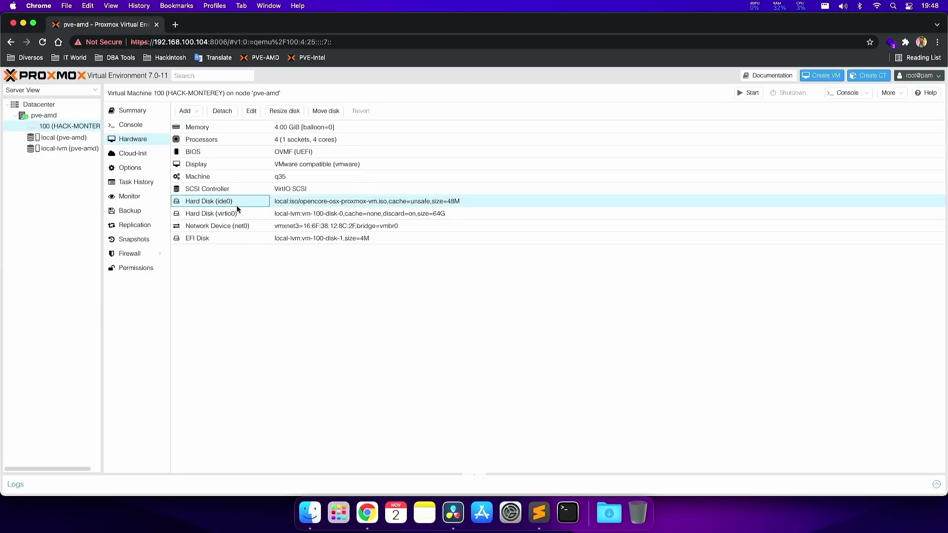
left_click(222, 111)
left_click(451, 303)
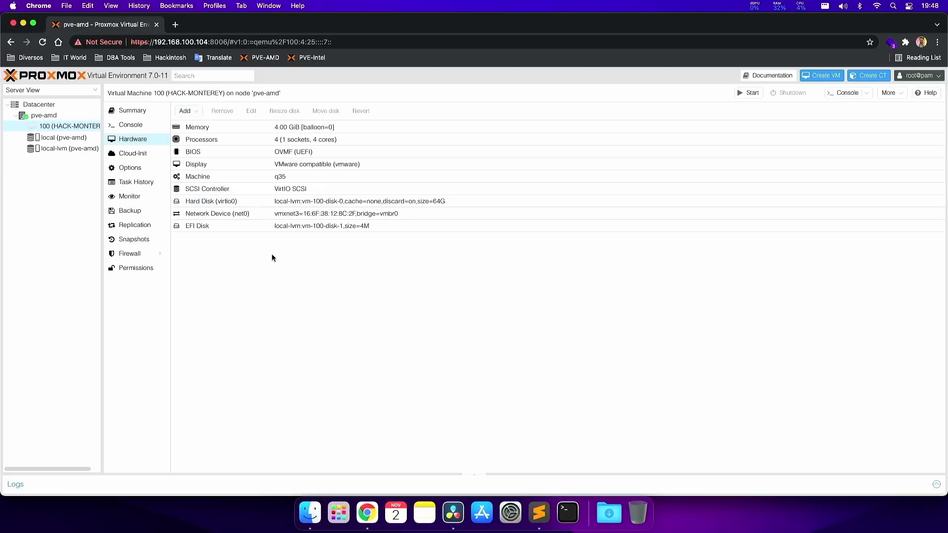
Start the HACK-MONTEREY VM from its console and confirm the start
left_click(134, 127)
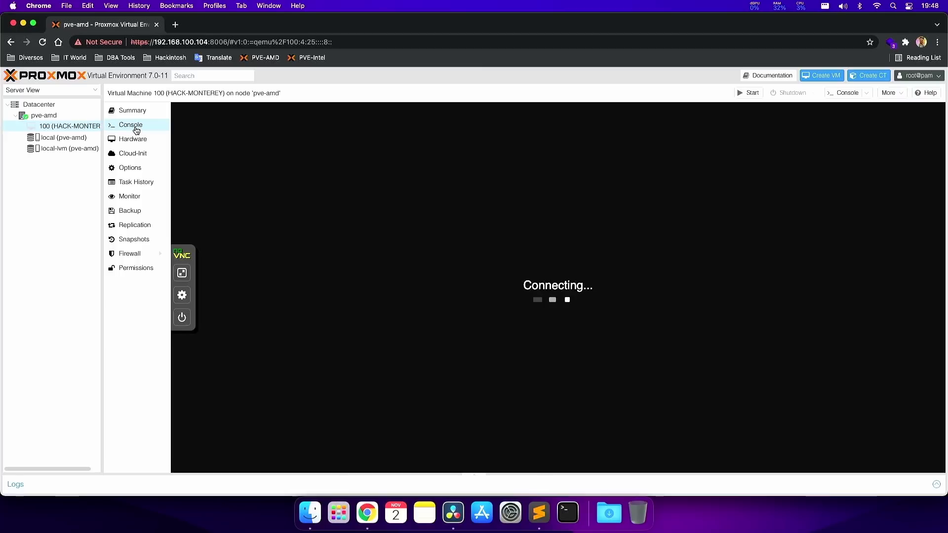
left_click(181, 317)
left_click(251, 260)
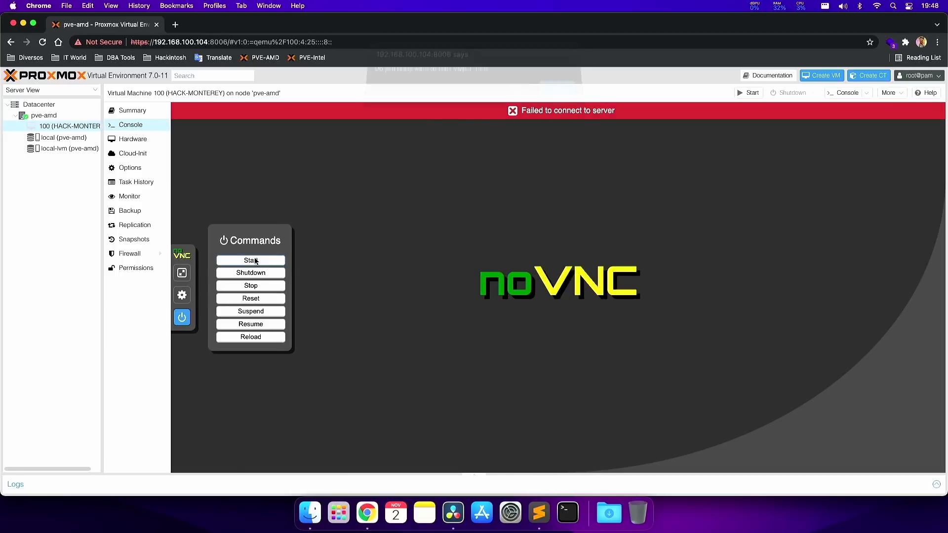
left_click(559, 99)
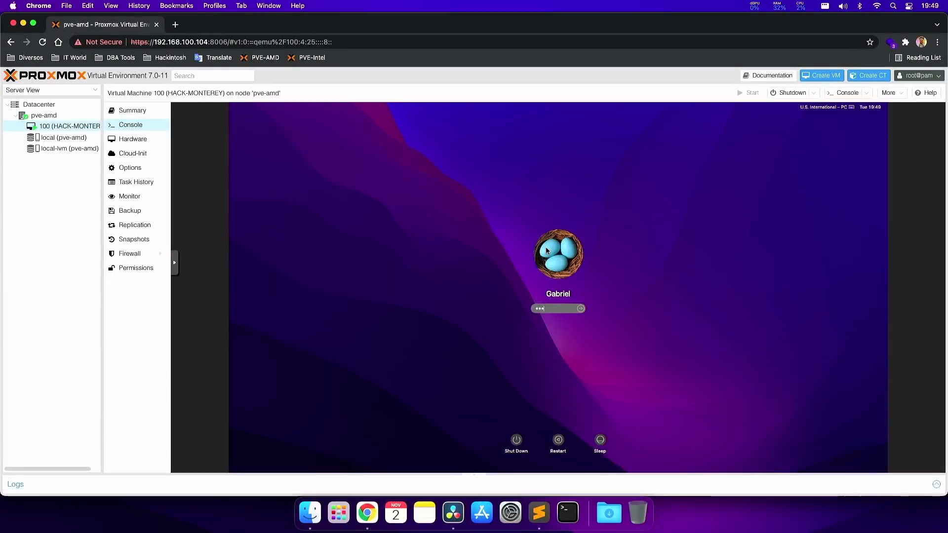
Log in to macOS with the account password and move the ProperTree icon beside the macOS disk on the desktop
type("••••")
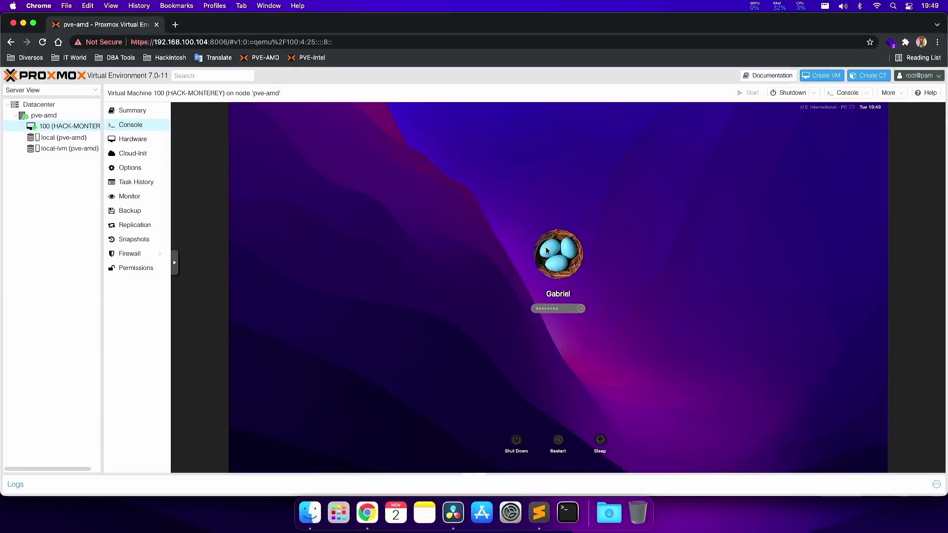
key("Return")
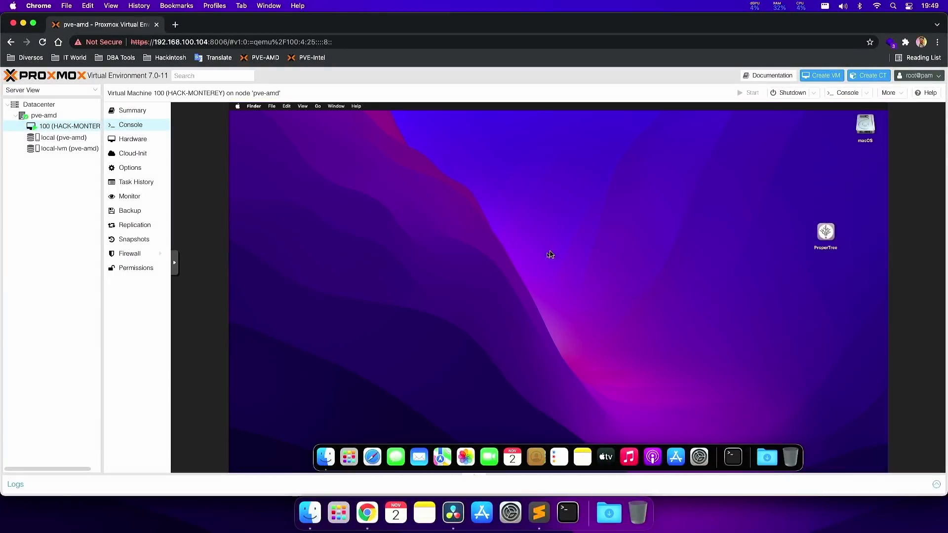
left_click_drag(826, 231, 829, 131)
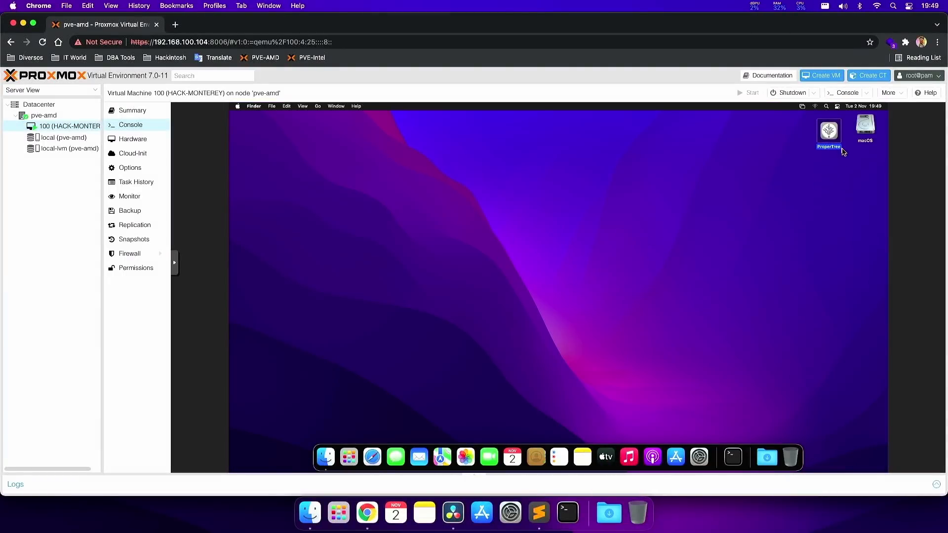